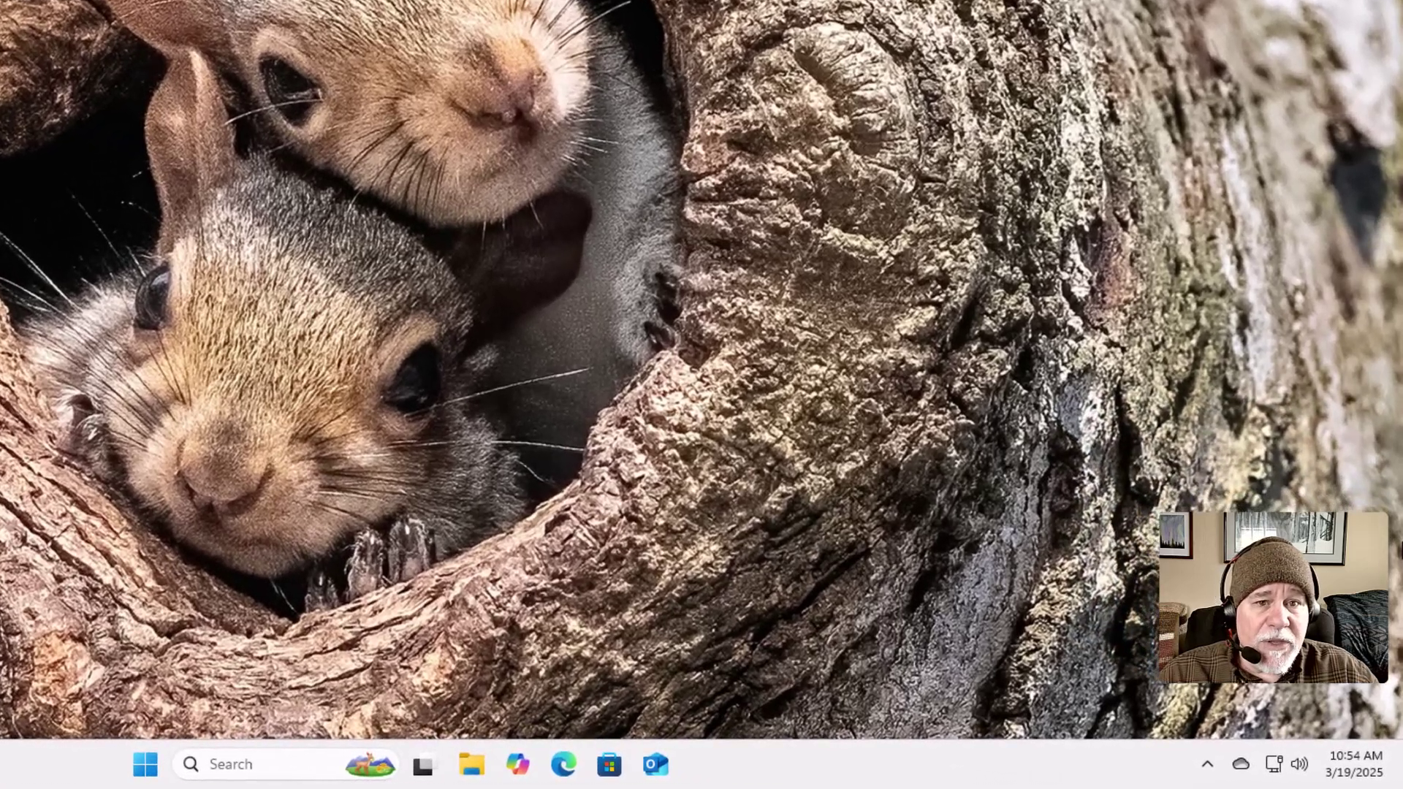
- Open the taskbar personalization settings and minimize the Settings window to return to the desktop
{"action": "right_click", "coordinate": [970, 780]}
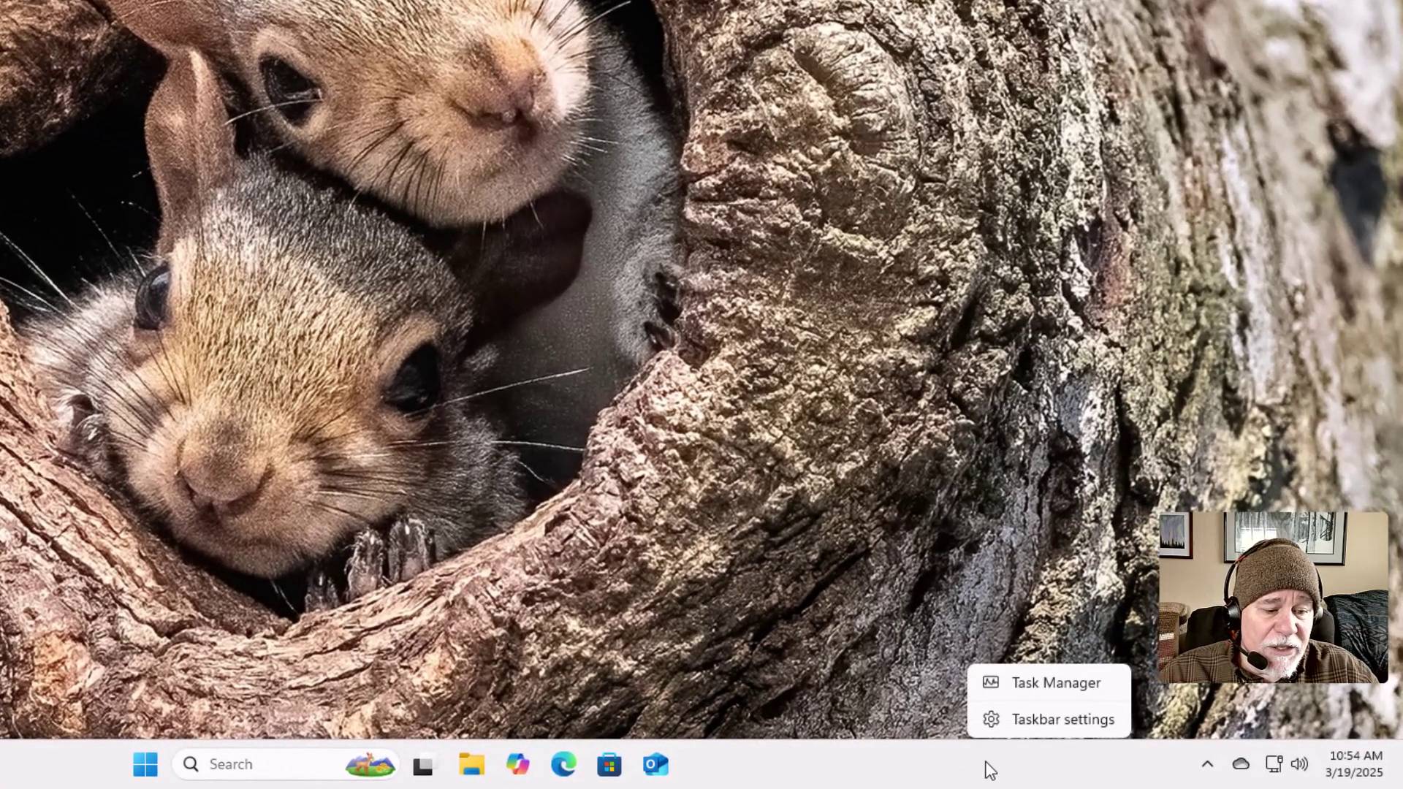
{"action": "left_click", "coordinate": [1040, 722]}
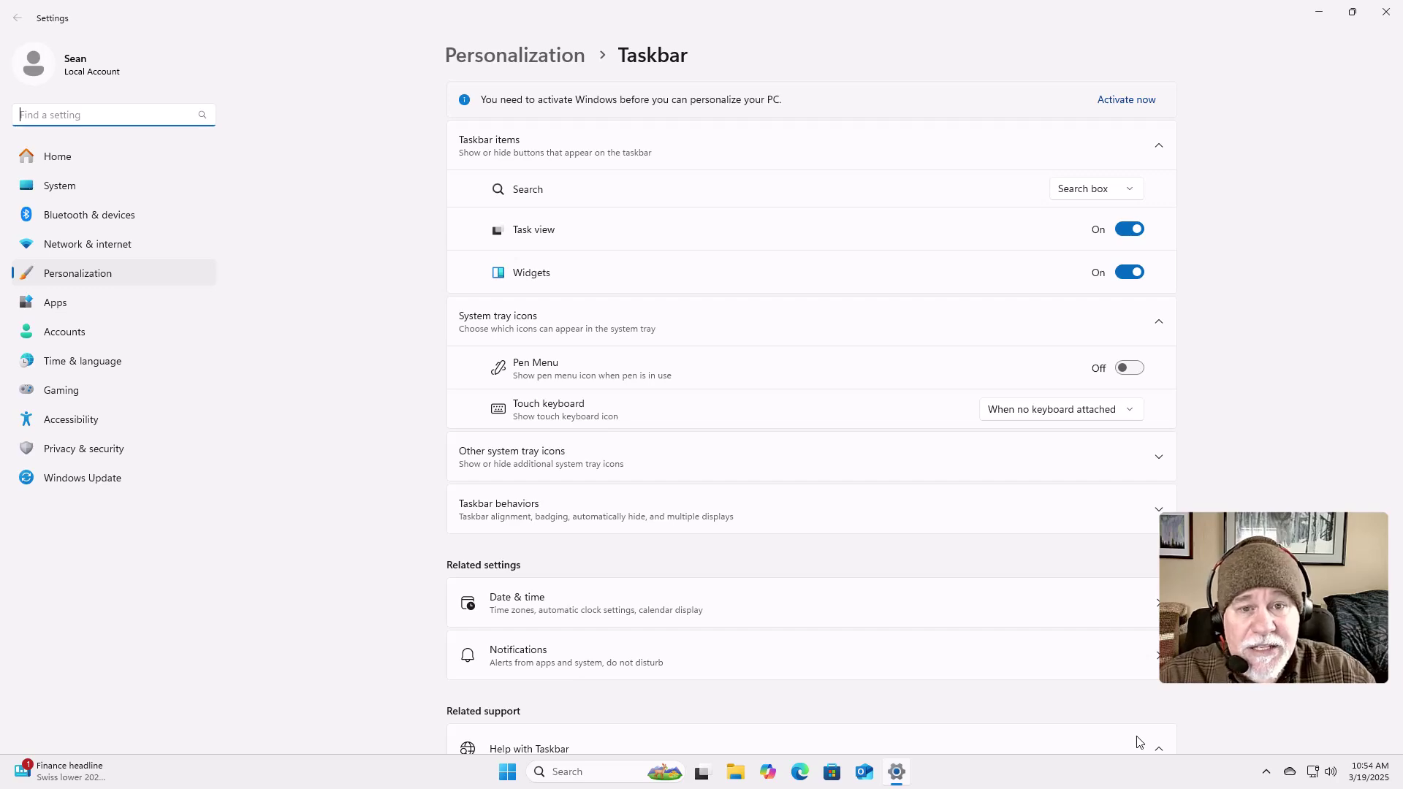
{"action": "left_click", "coordinate": [1320, 13]}
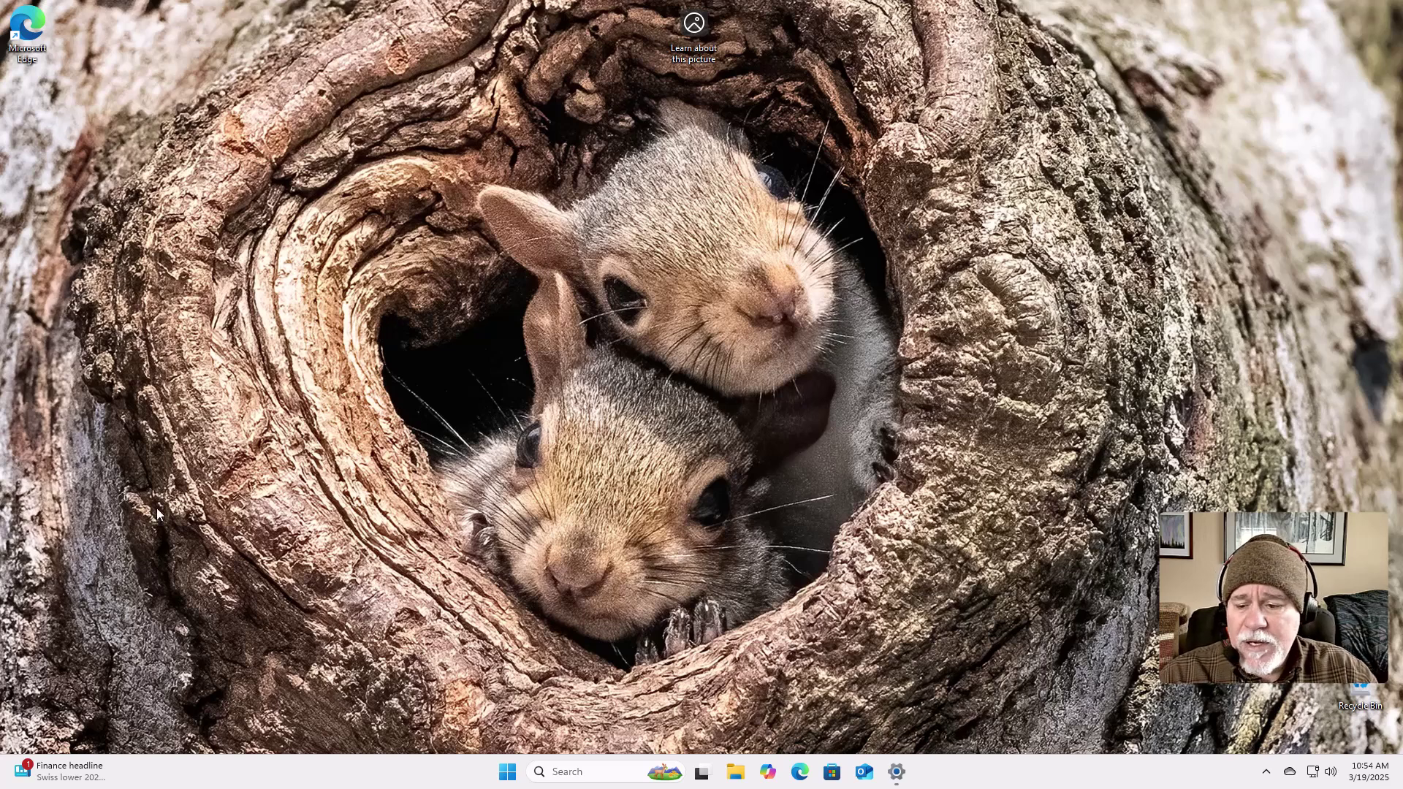
- Open the Widgets board from the taskbar, examine its news, weather and notification cards, and close it
{"action": "left_click", "coordinate": [40, 773]}
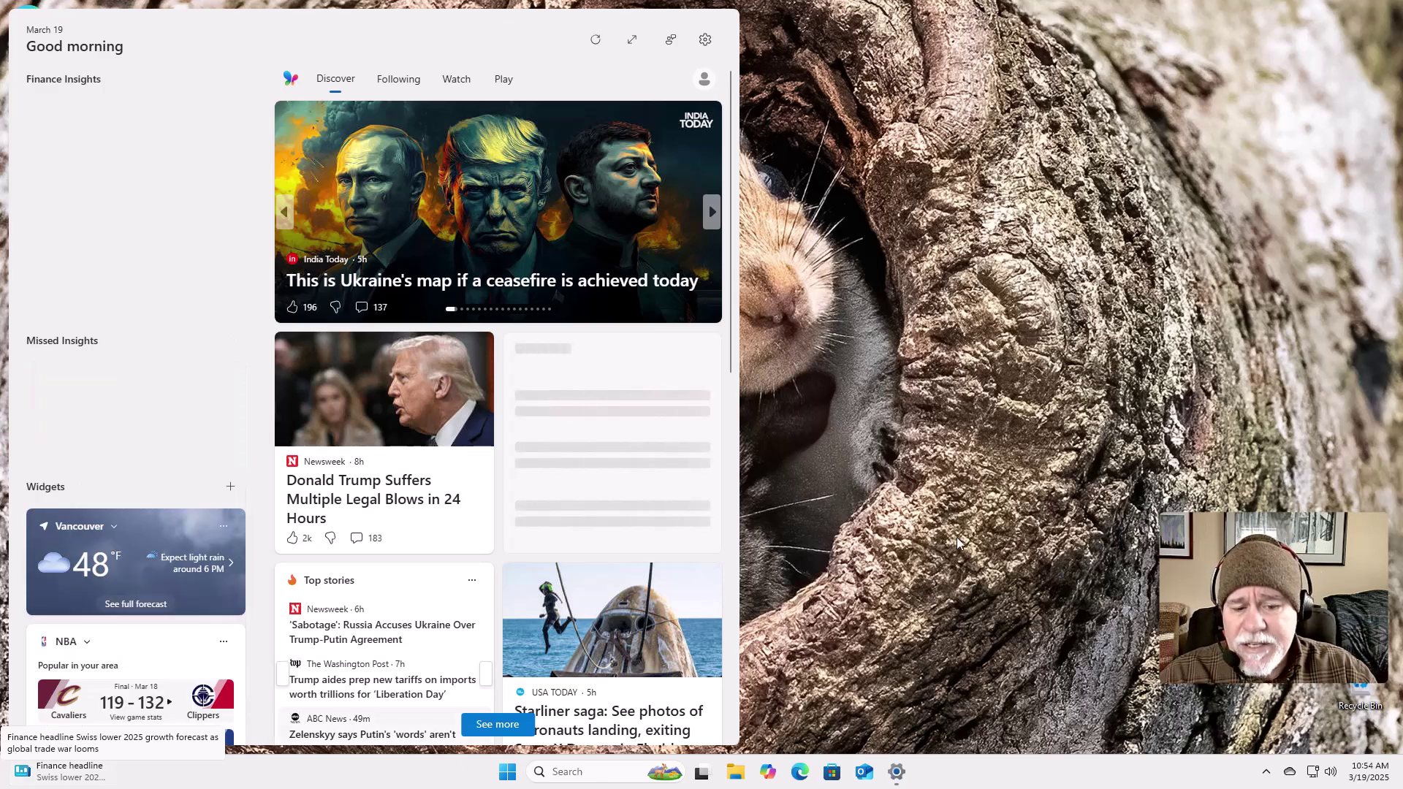
{"action": "left_click", "coordinate": [40, 774]}
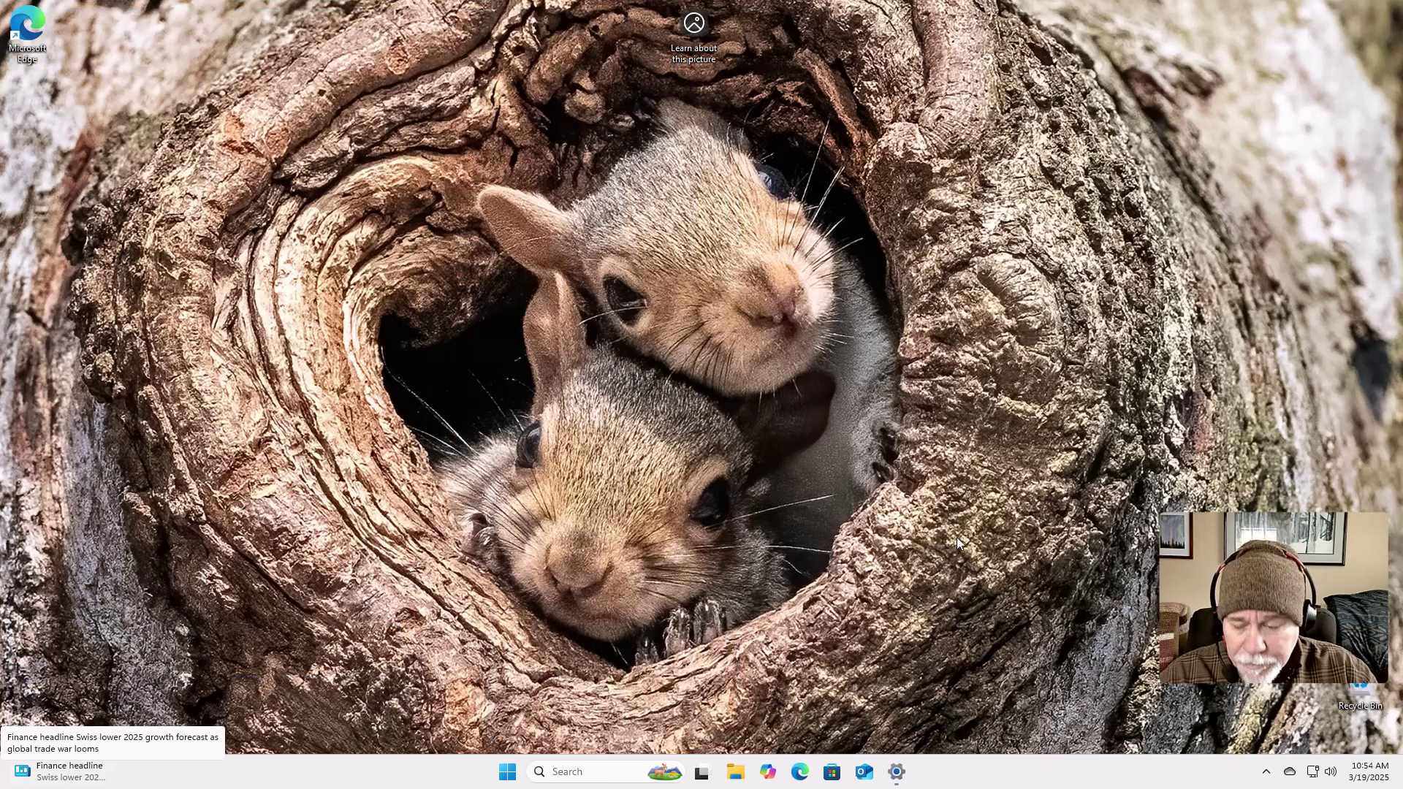
{"action": "left_click", "coordinate": [95, 781]}
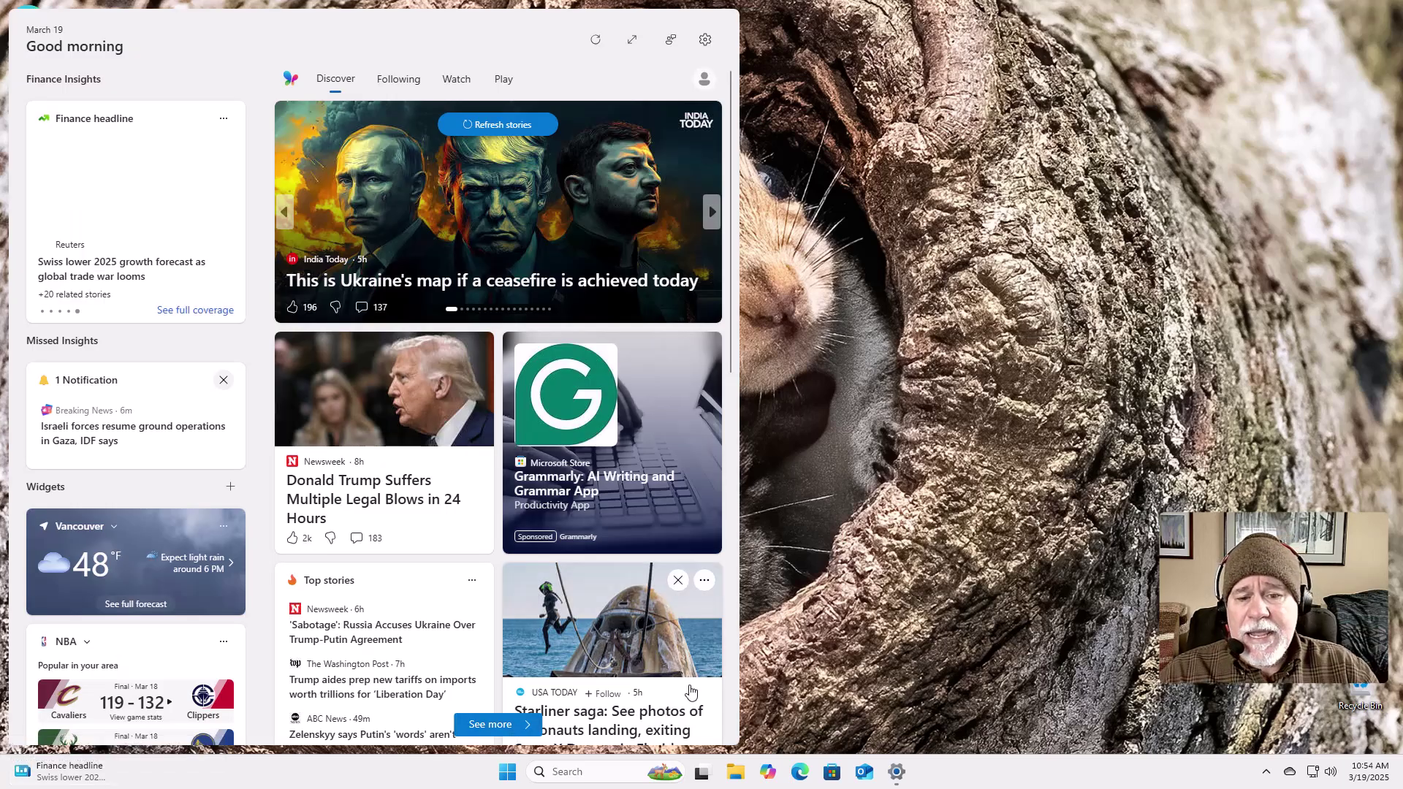
{"action": "left_click", "coordinate": [855, 628]}
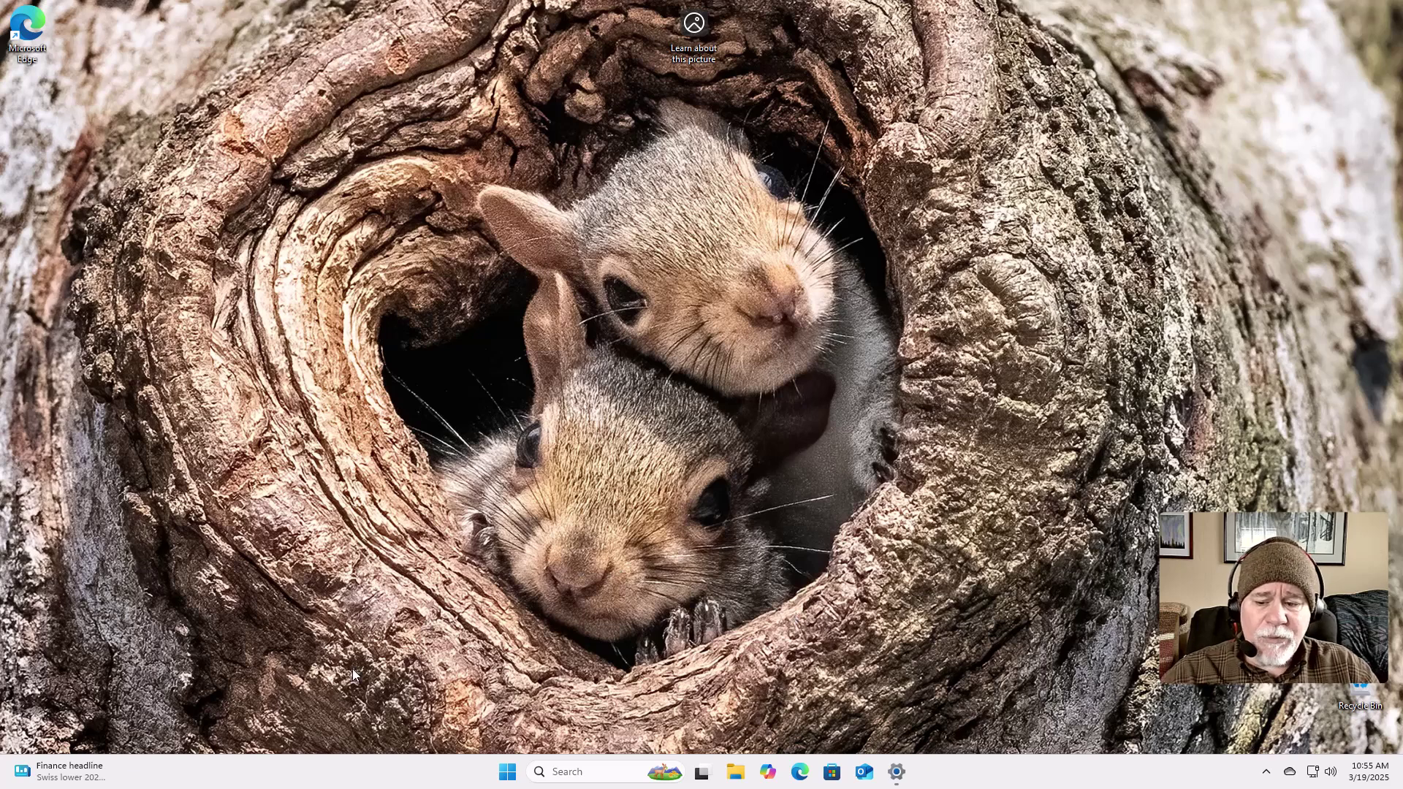
{"action": "left_click", "coordinate": [57, 776]}
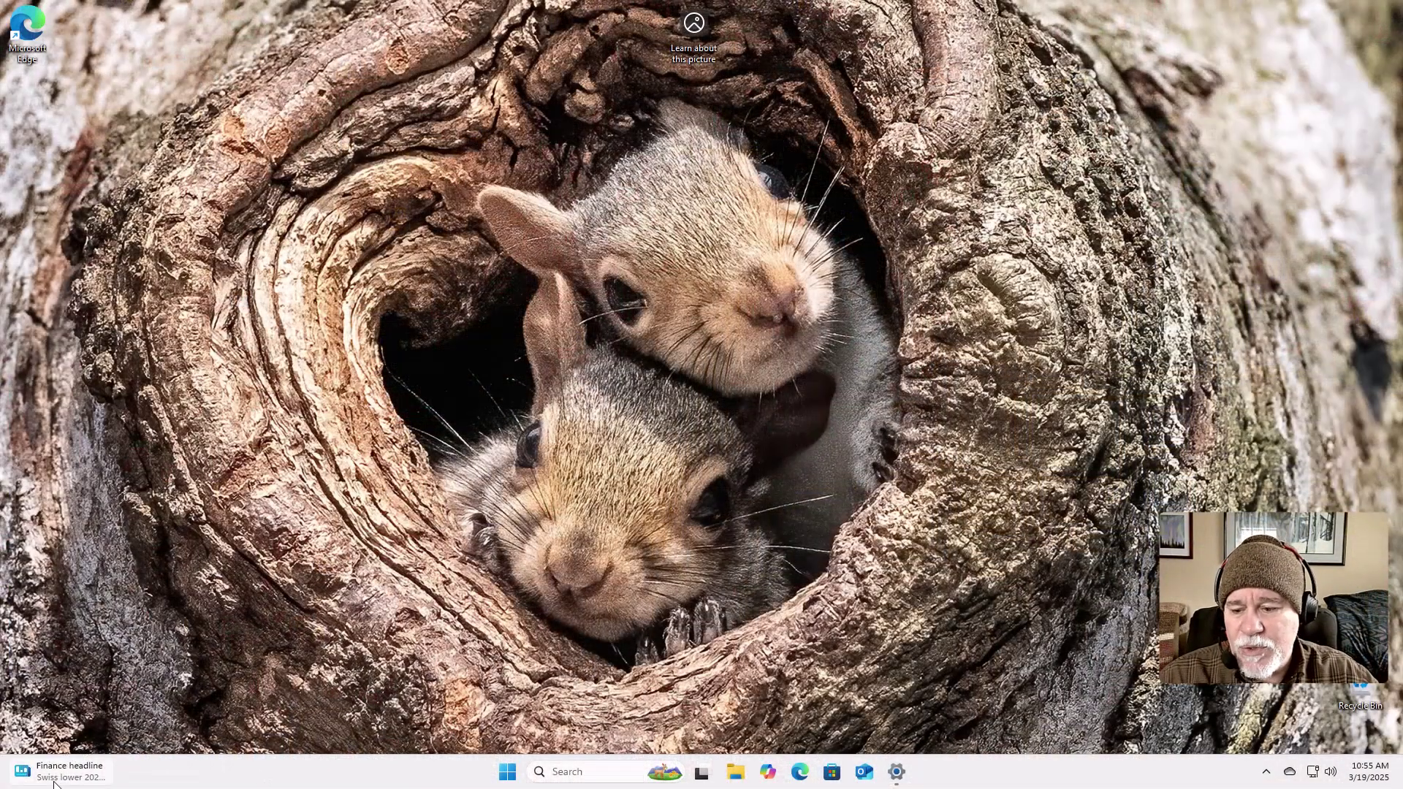
{"action": "left_click", "coordinate": [55, 784]}
{"action": "mouse_move", "coordinate": [710, 132]}
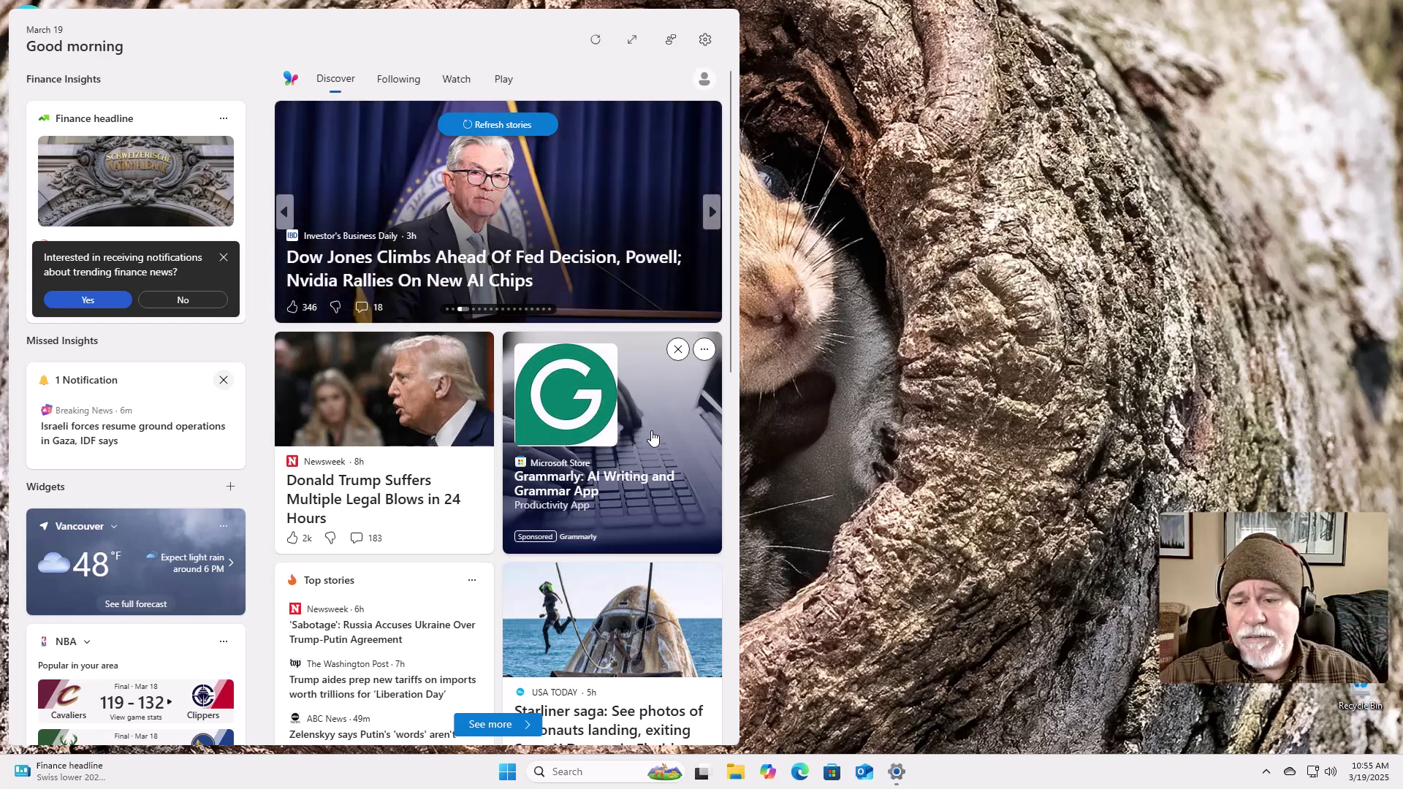
{"action": "left_click", "coordinate": [777, 473]}
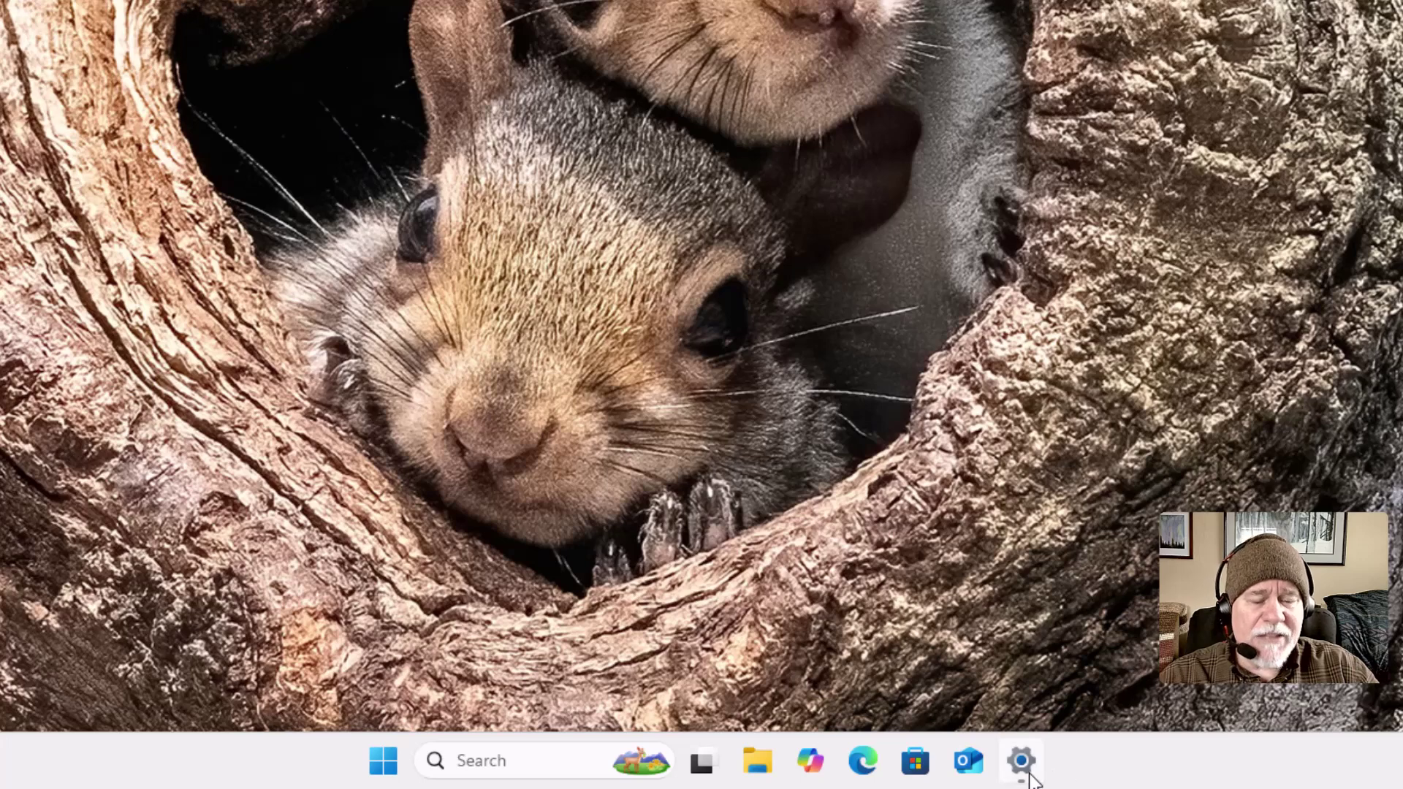
- Restore the minimized Settings window and try the Widgets taskbar item off and on, leaving it off
{"action": "mouse_move", "coordinate": [1031, 779]}
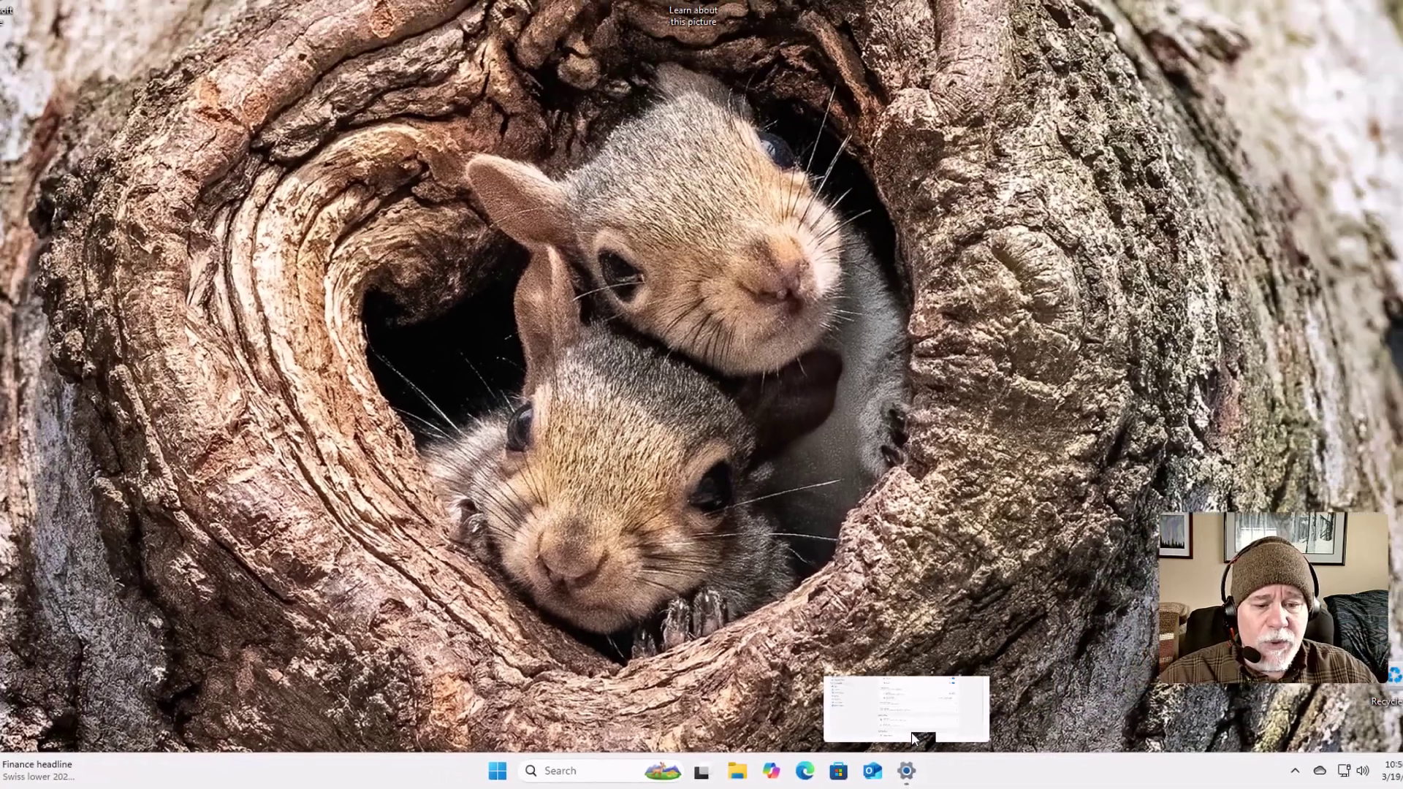
{"action": "left_click", "coordinate": [1067, 585]}
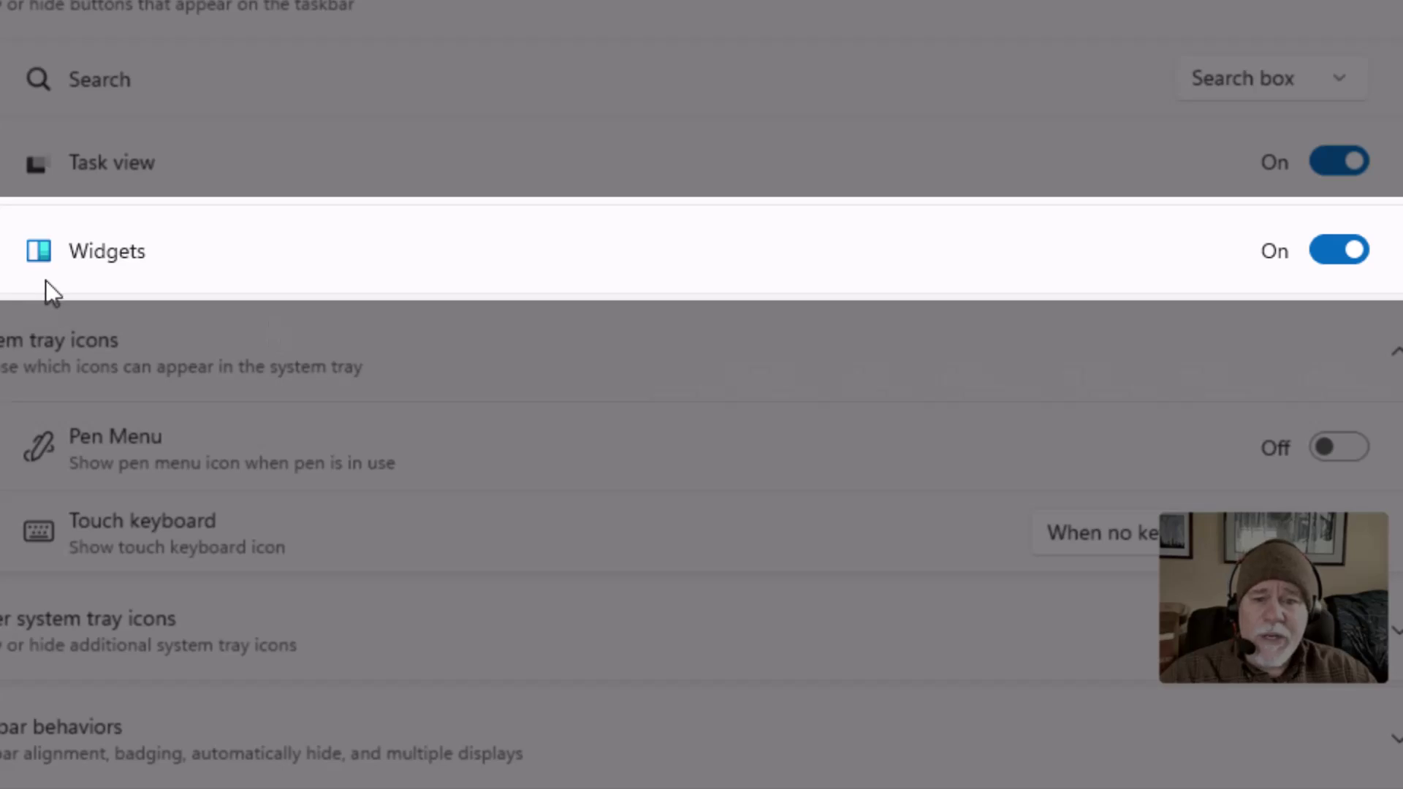
{"action": "left_click", "coordinate": [1357, 256]}
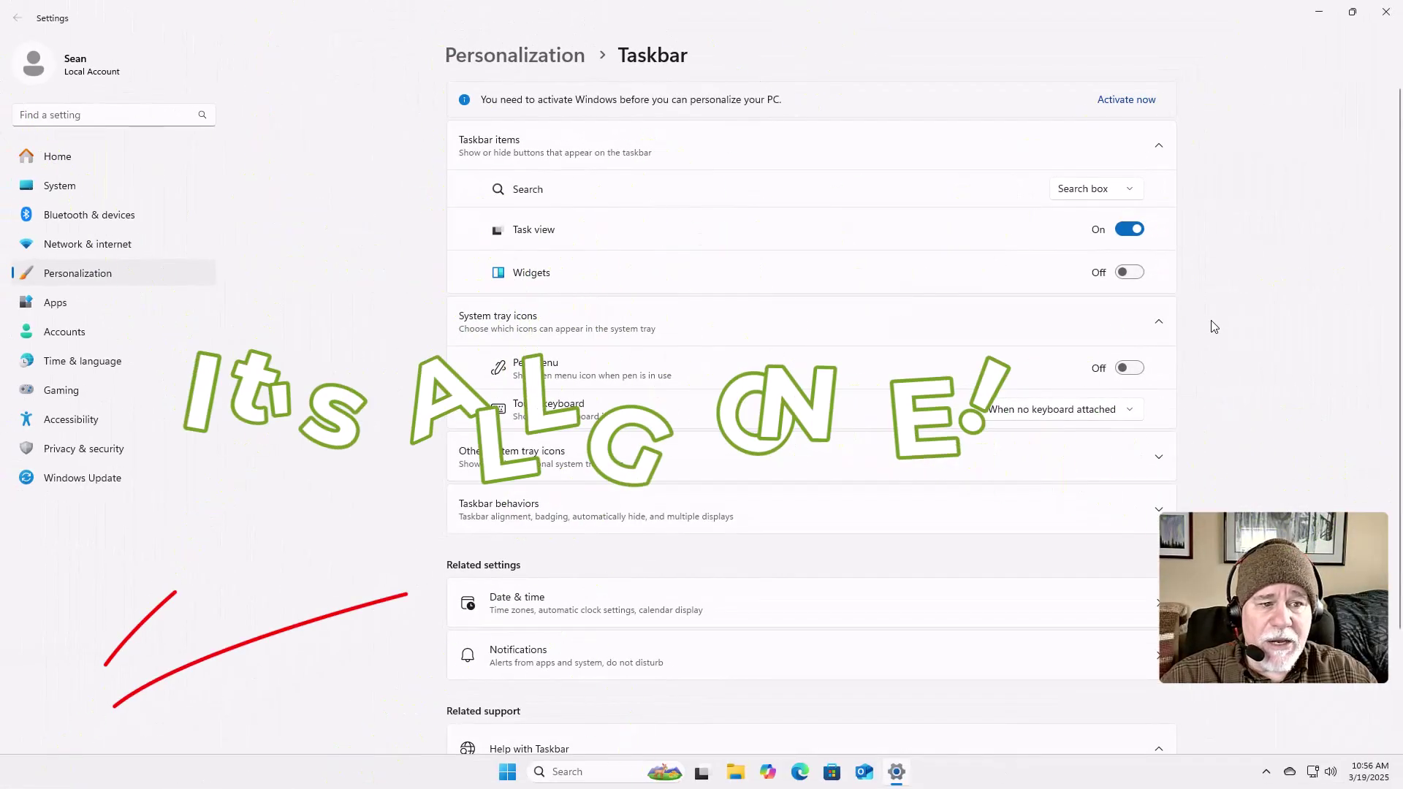
{"action": "left_click", "coordinate": [1137, 275]}
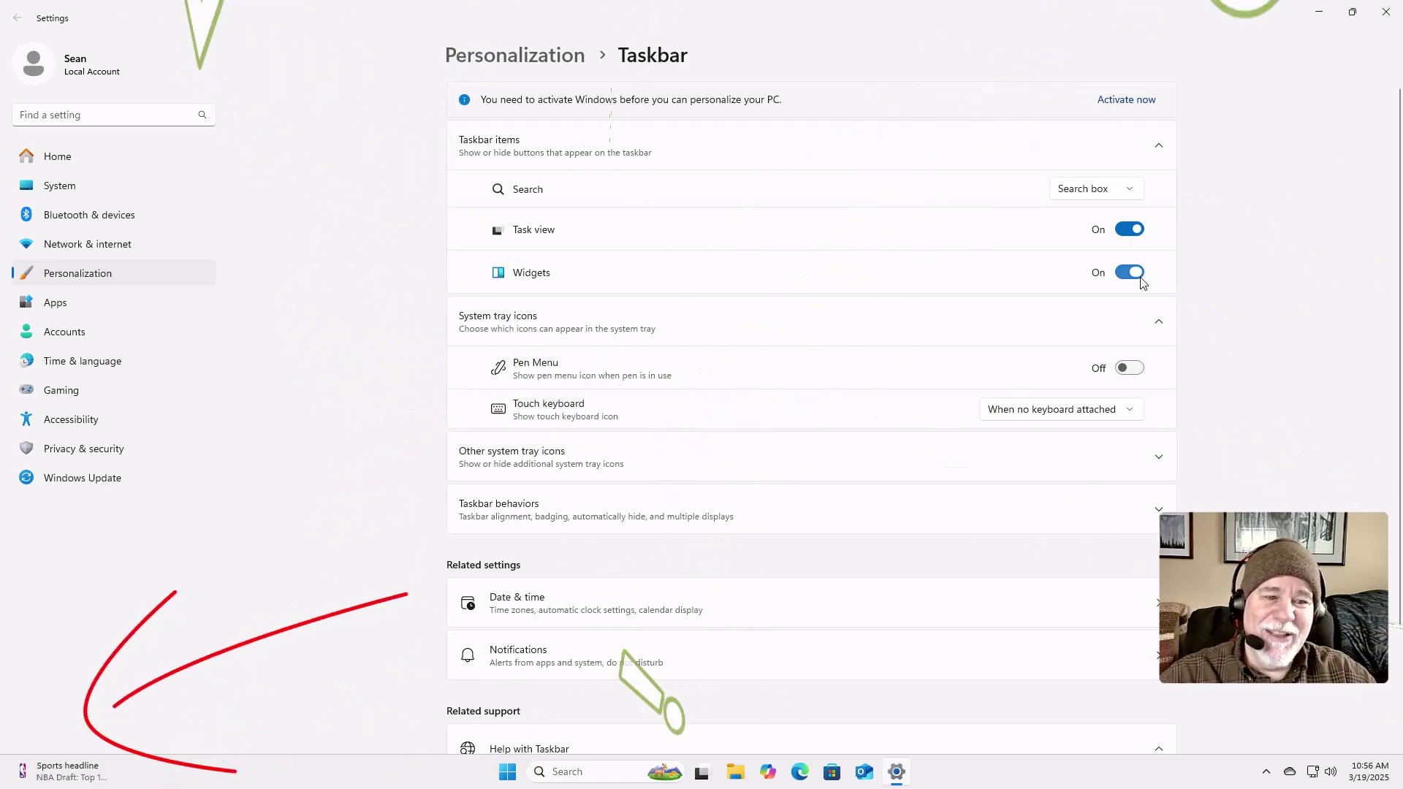
{"action": "left_click", "coordinate": [1142, 281]}
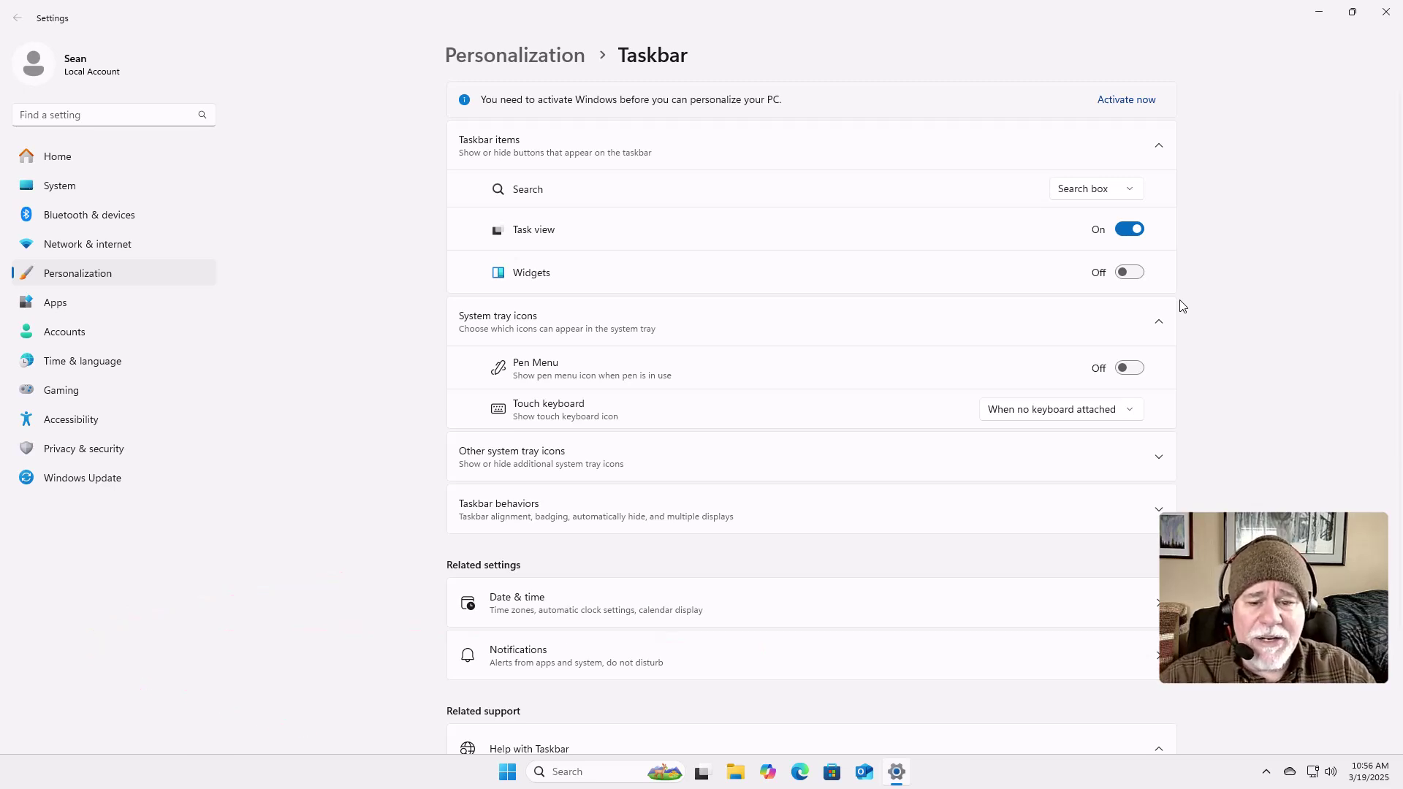
- Expand the taskbar behaviors and set the taskbar alignment to Left
{"action": "scroll", "coordinate": [1186, 412], "scroll_direction": "down", "scroll_amount": 2}
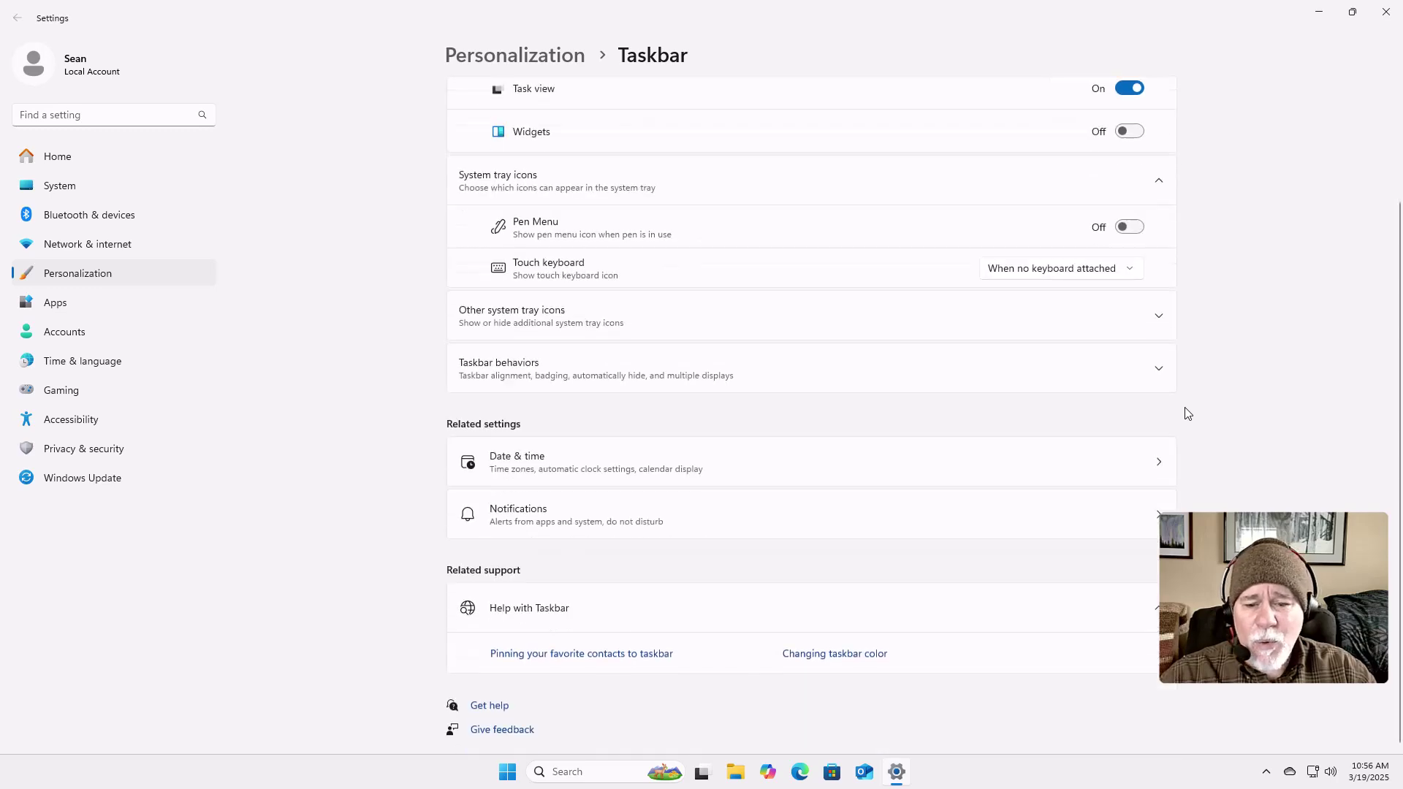
{"action": "scroll", "coordinate": [1186, 414], "scroll_direction": "up", "scroll_amount": 2}
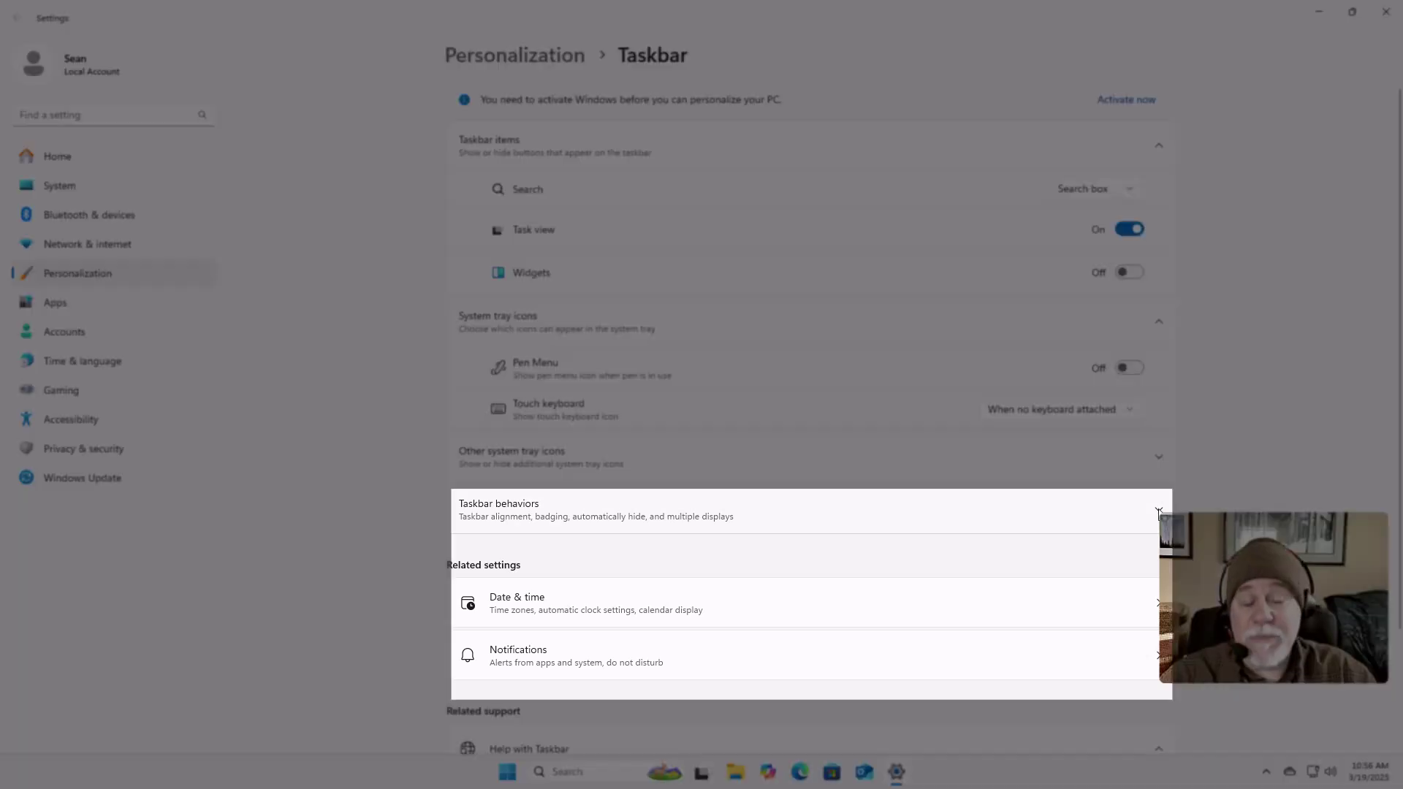
{"action": "left_click", "coordinate": [1159, 511]}
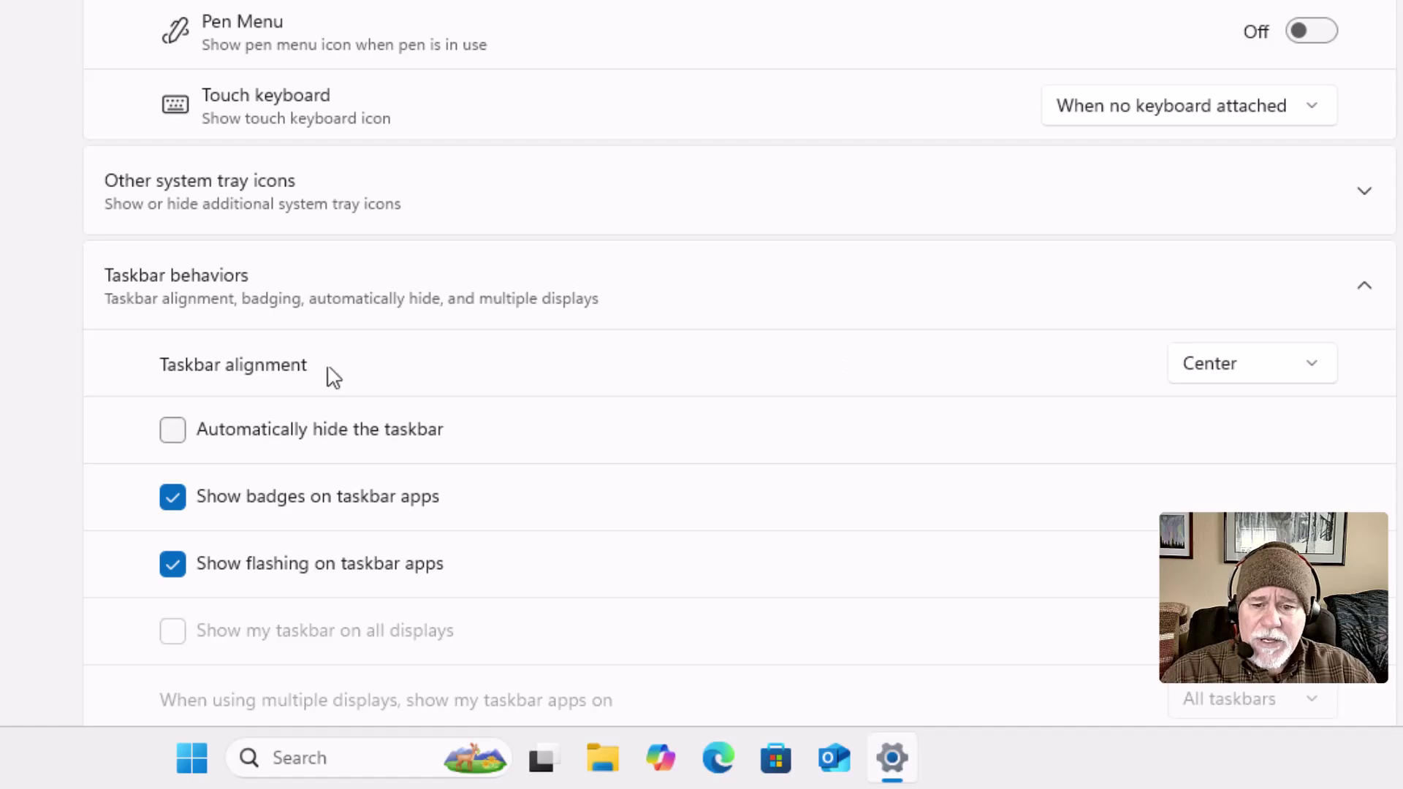
{"action": "scroll", "coordinate": [227, 228], "scroll_direction": "down", "scroll_amount": 2}
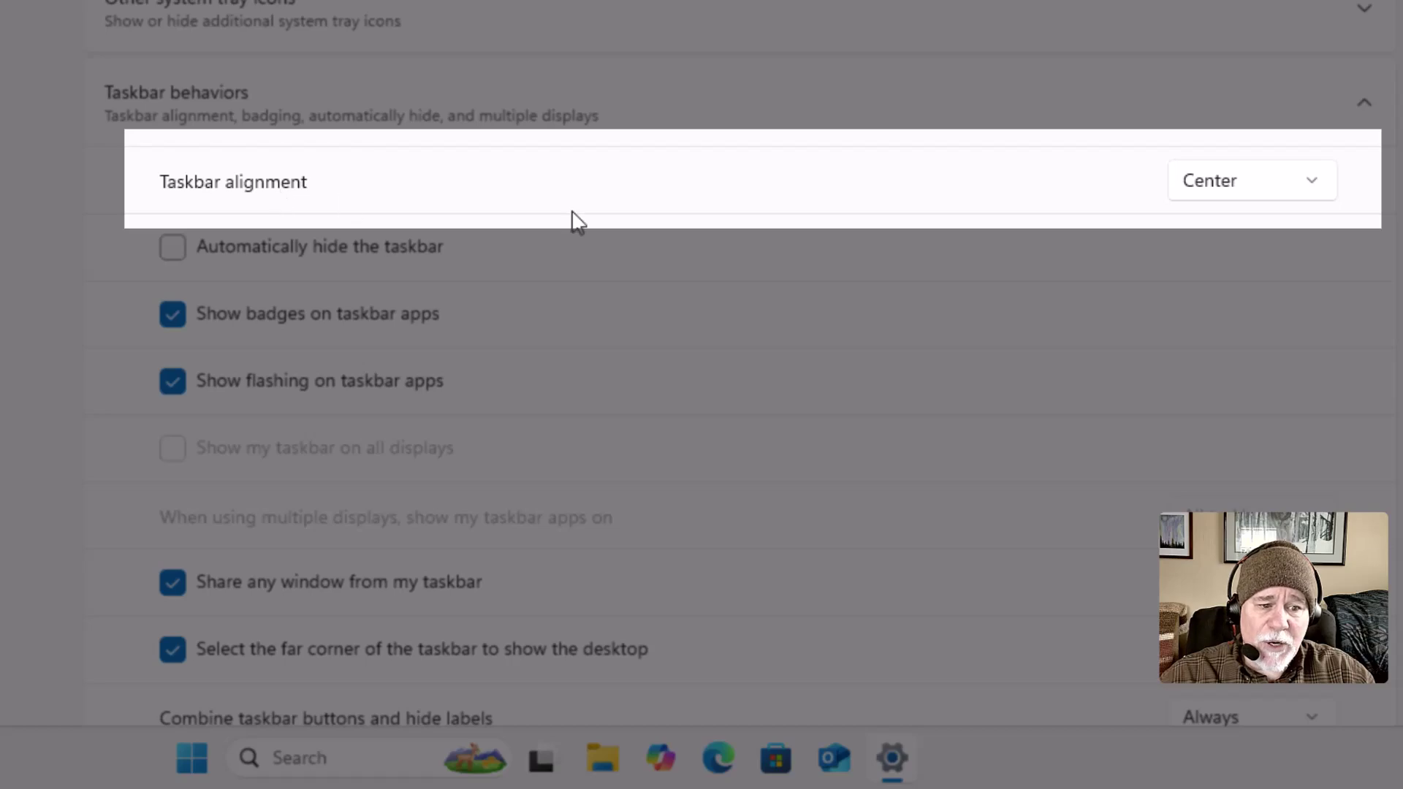
{"action": "left_click", "coordinate": [1326, 189]}
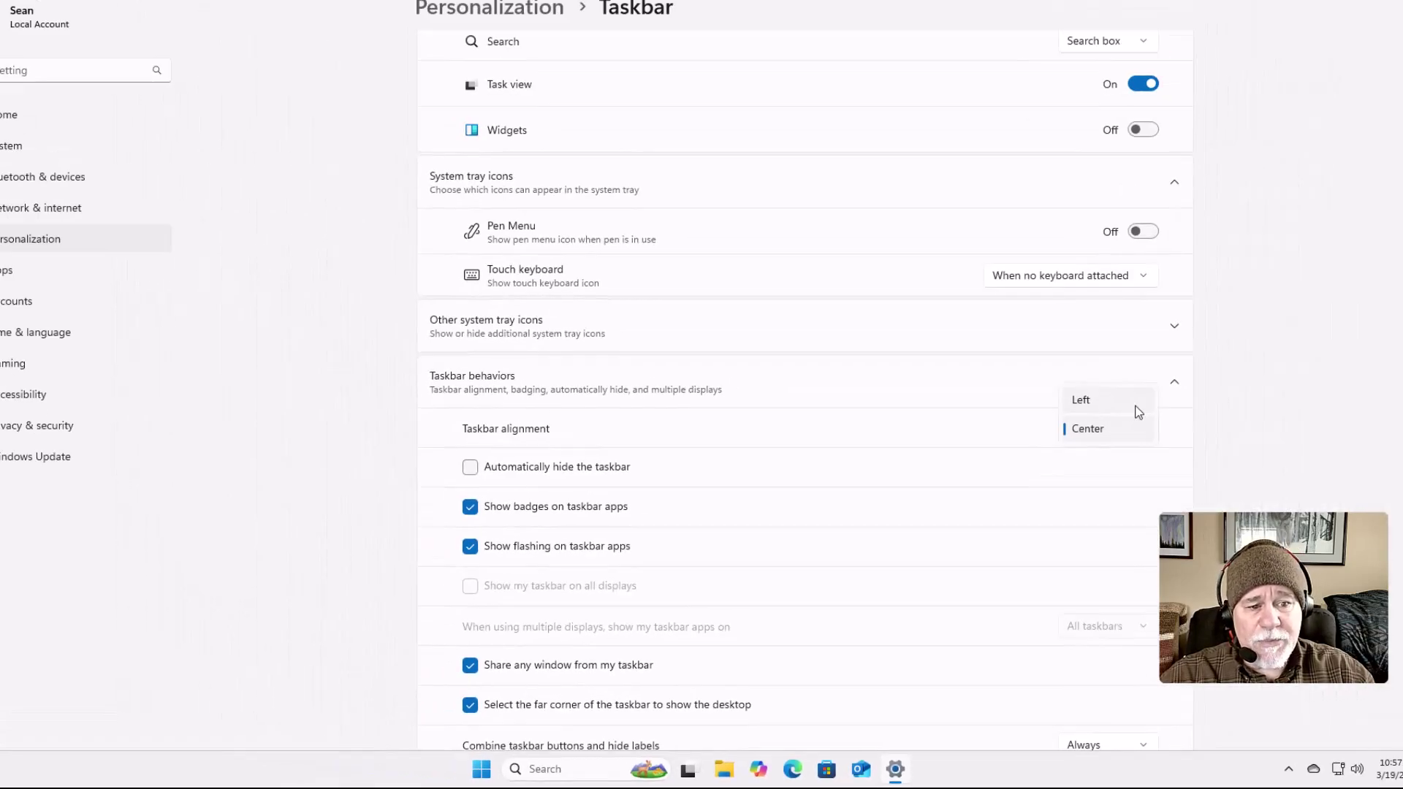
{"action": "left_click", "coordinate": [1136, 407]}
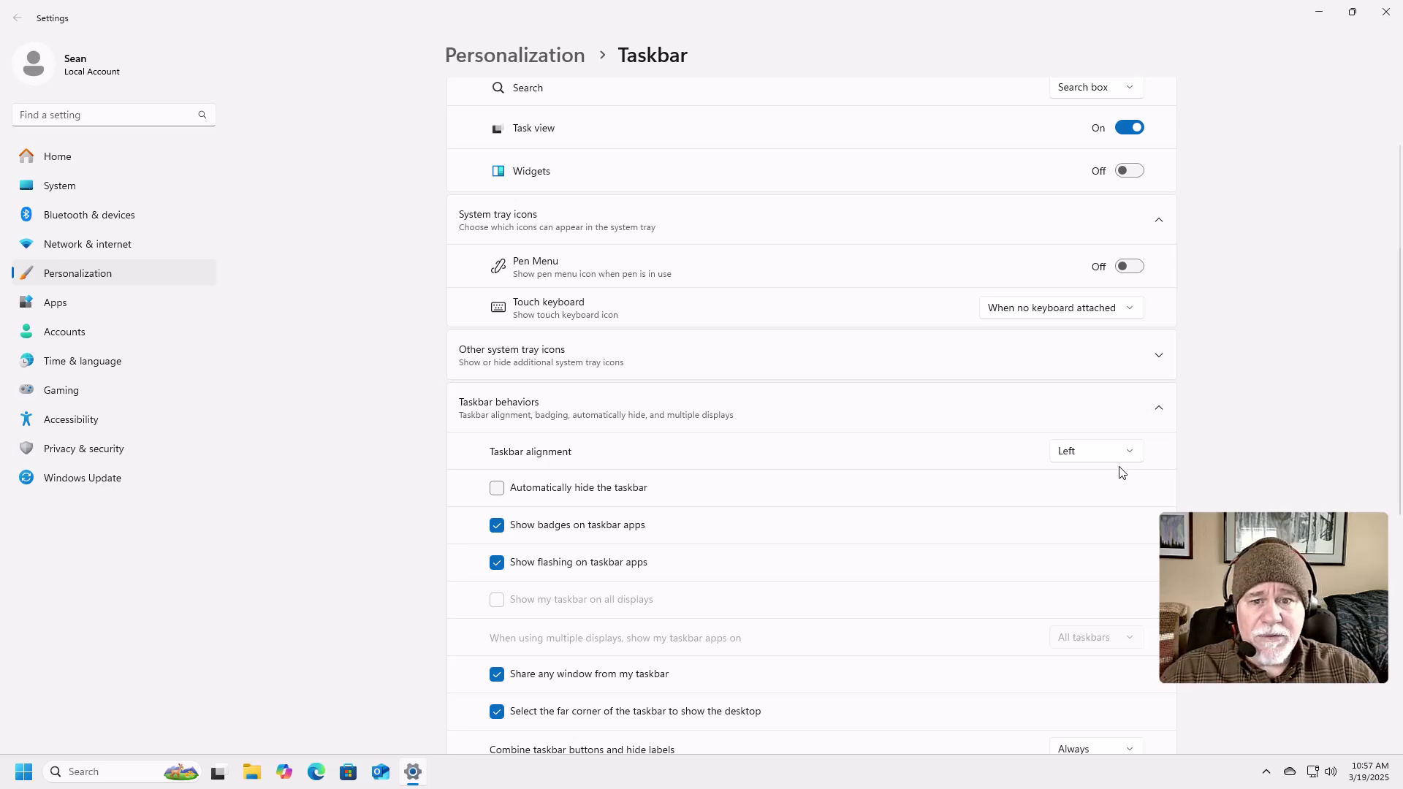
- Turn Widgets on to check its placement on the left-aligned taskbar, and turn it off again
{"action": "left_click", "coordinate": [1140, 176]}
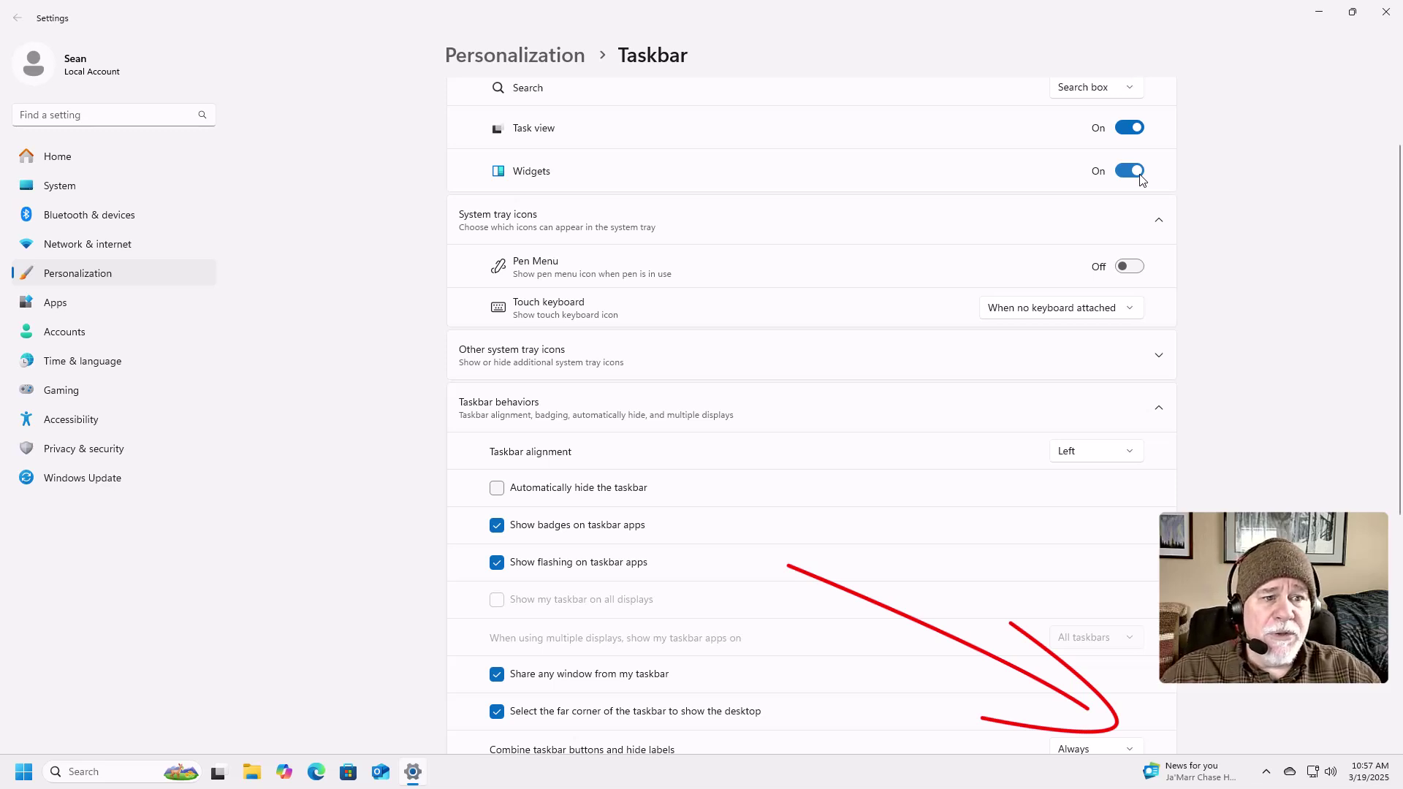
{"action": "left_click", "coordinate": [1141, 174]}
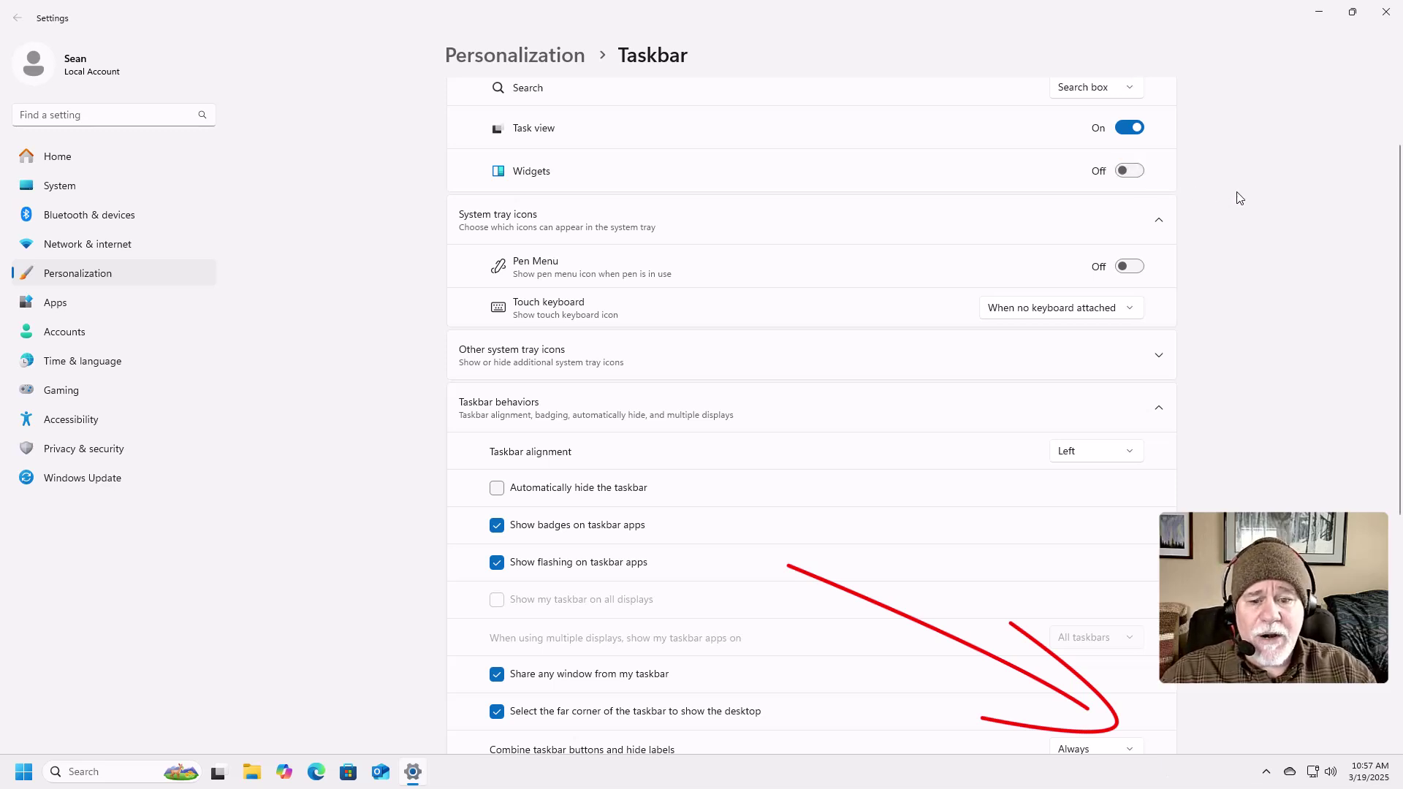
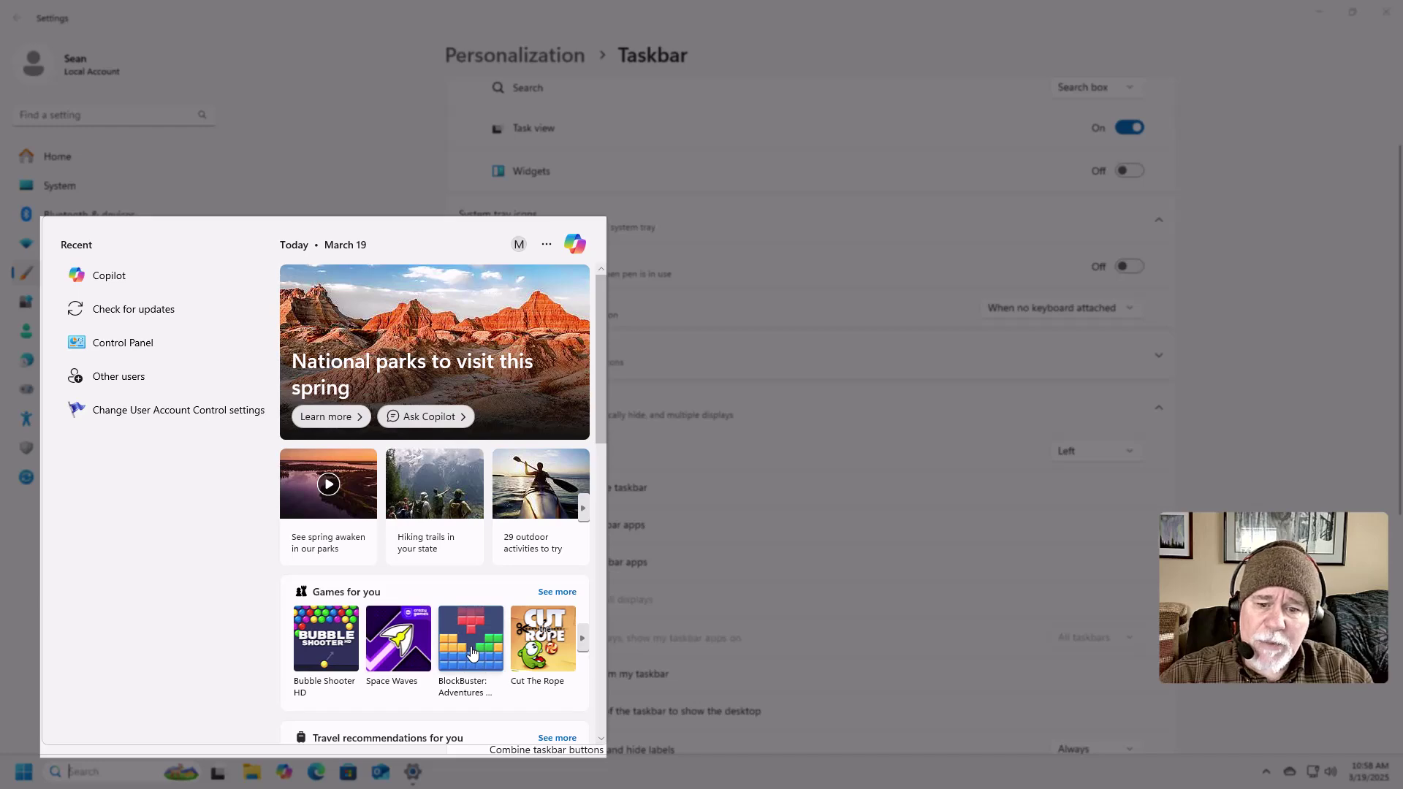
- Compare the contents of the taskbar search panel with the Start menu and its search field, and close the panel
{"action": "scroll", "coordinate": [472, 652], "scroll_direction": "down", "scroll_amount": 4}
{"action": "scroll", "coordinate": [473, 639], "scroll_direction": "up", "scroll_amount": 4}
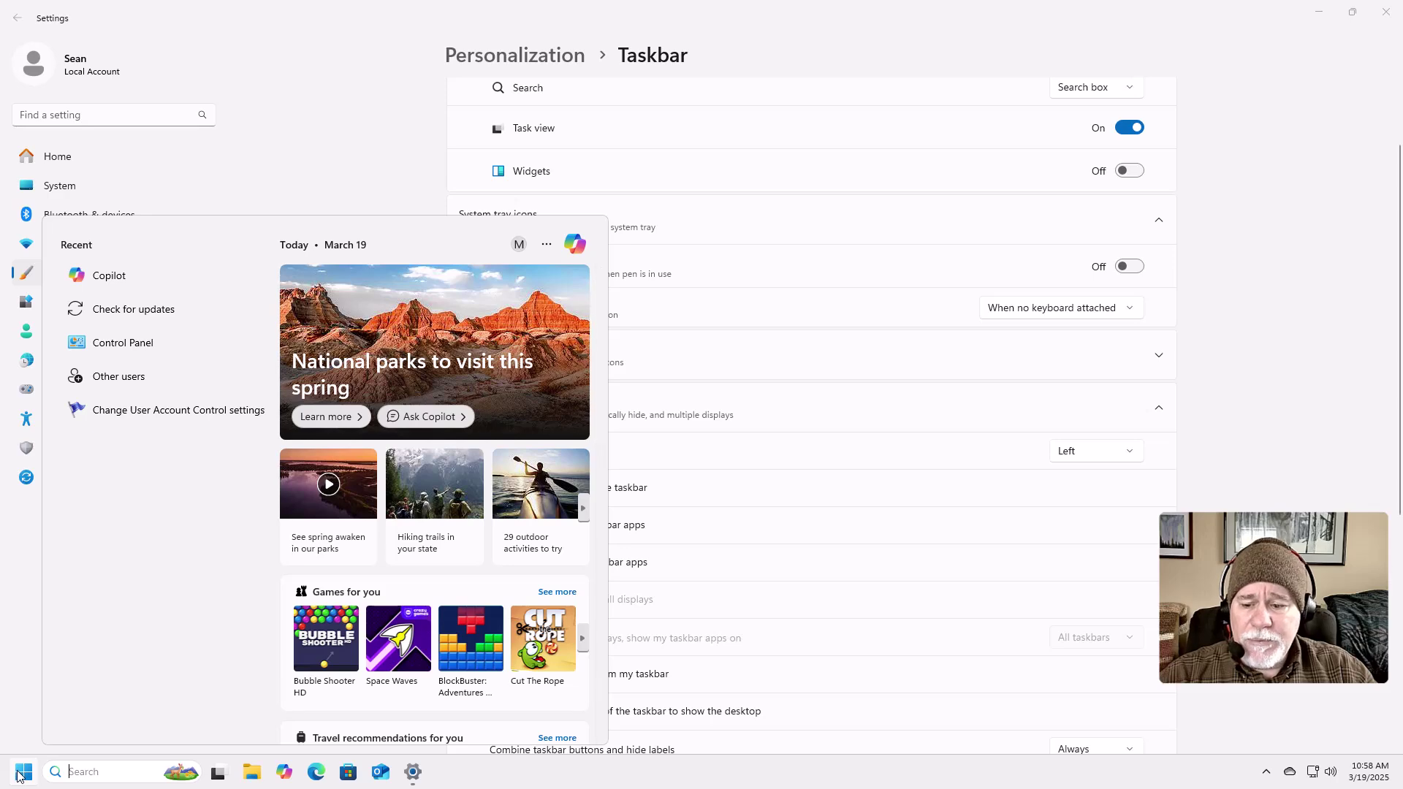
{"action": "left_click", "coordinate": [19, 774]}
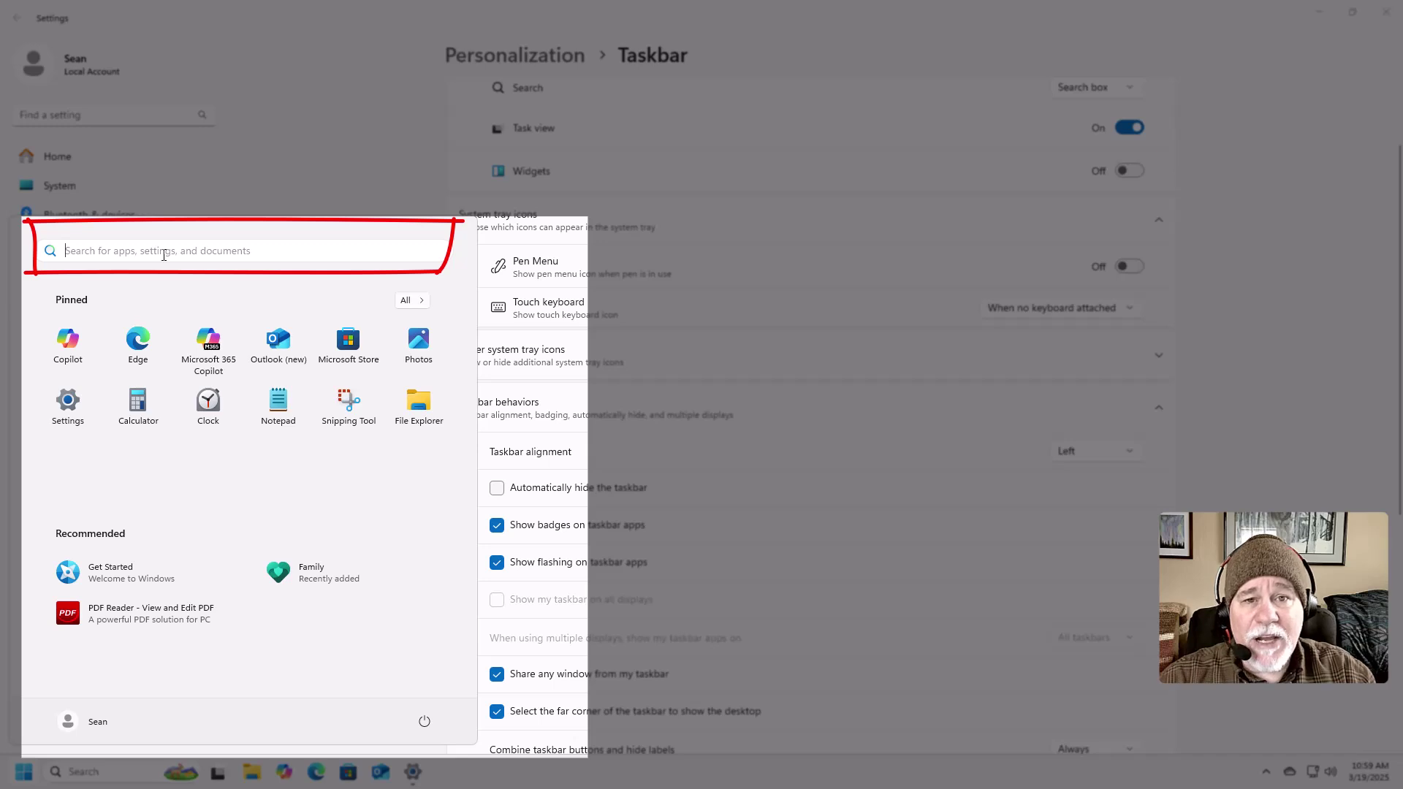
{"action": "left_click", "coordinate": [94, 773]}
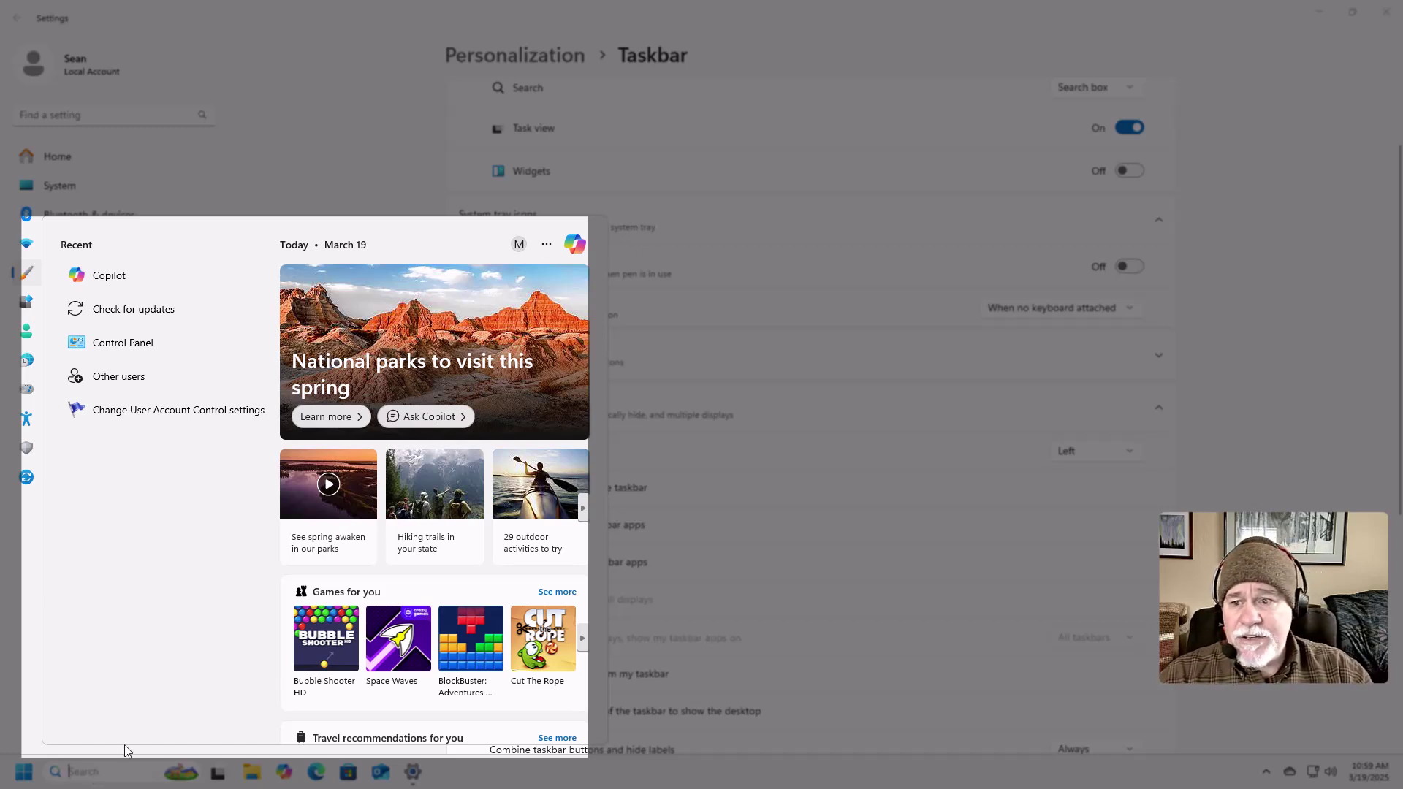
{"action": "left_click", "coordinate": [18, 781]}
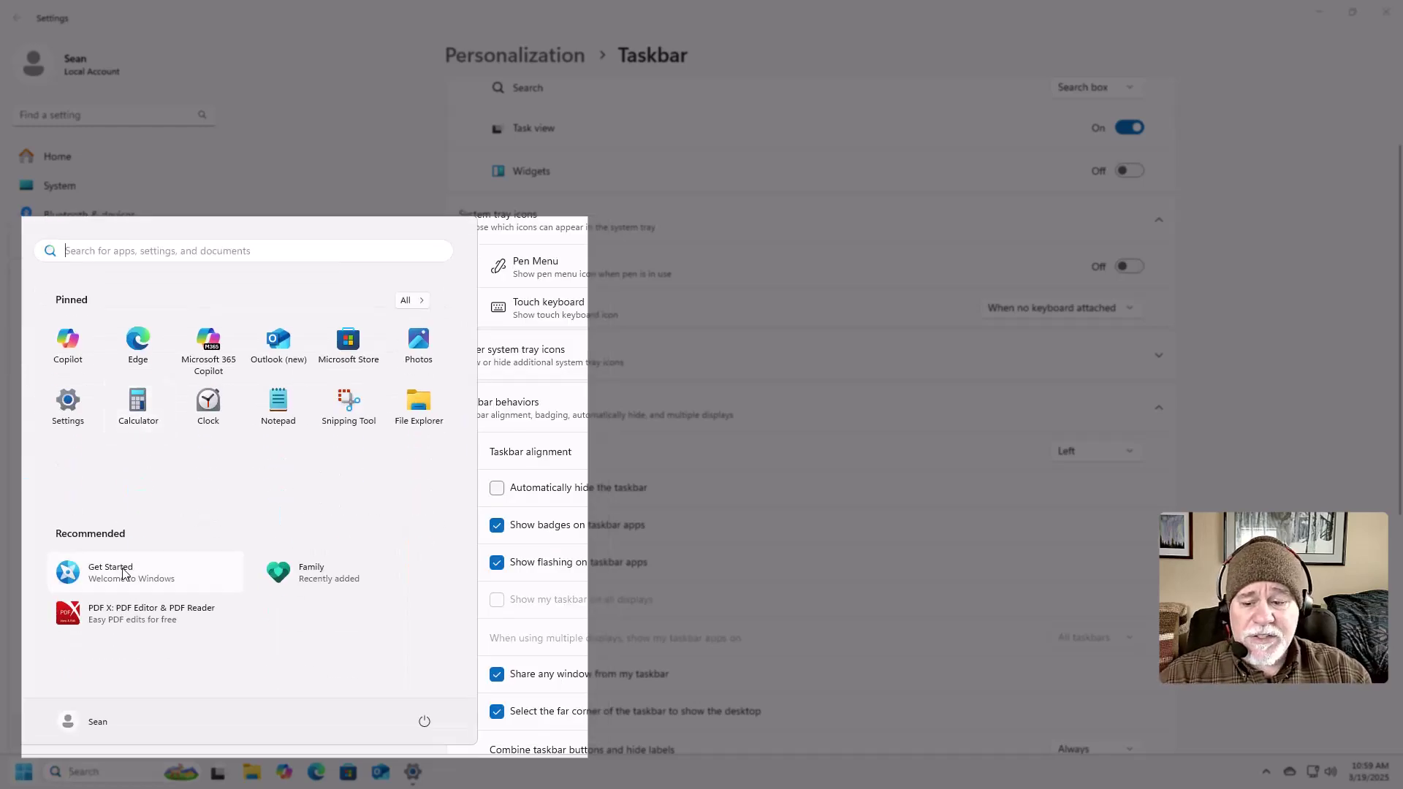
{"action": "left_click", "coordinate": [148, 775]}
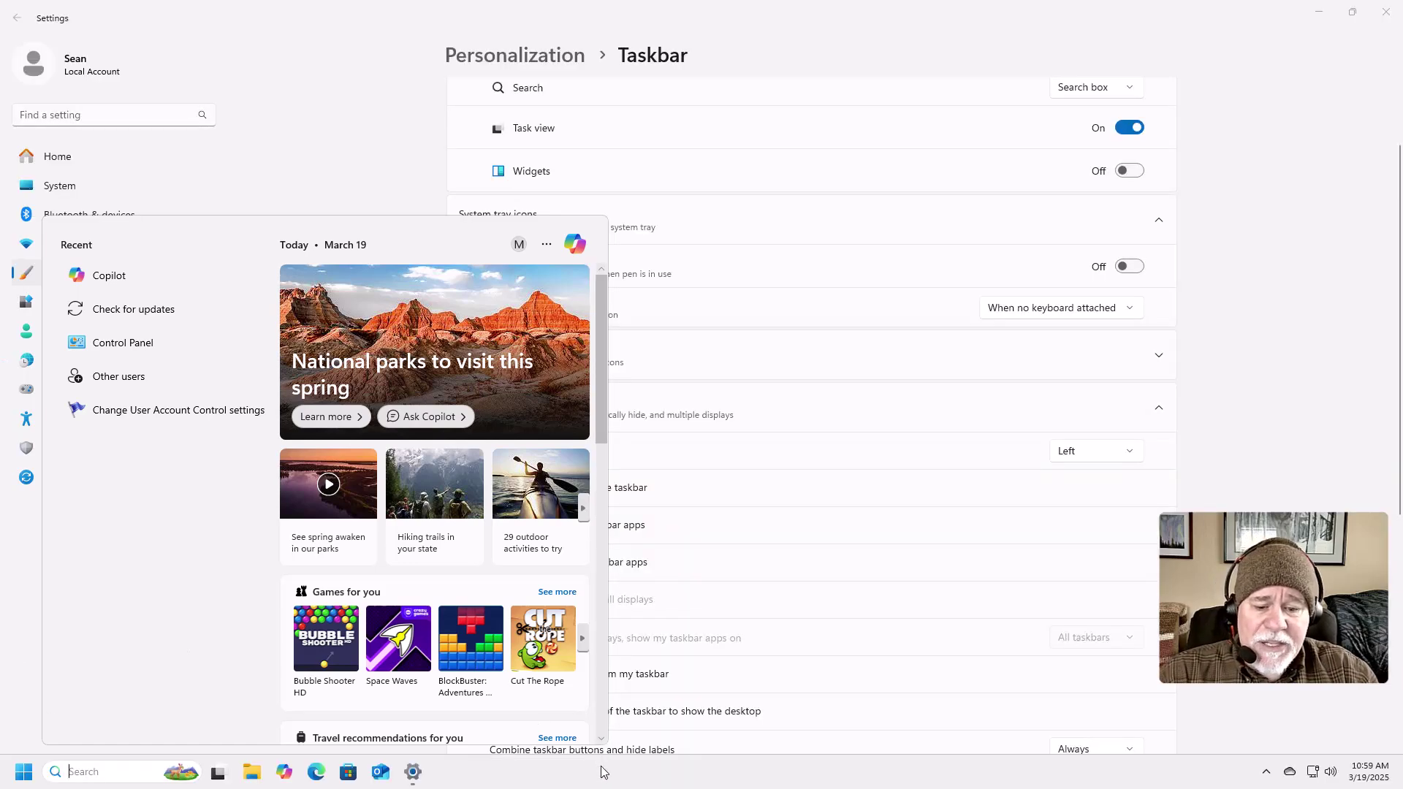
{"action": "left_click", "coordinate": [601, 772]}
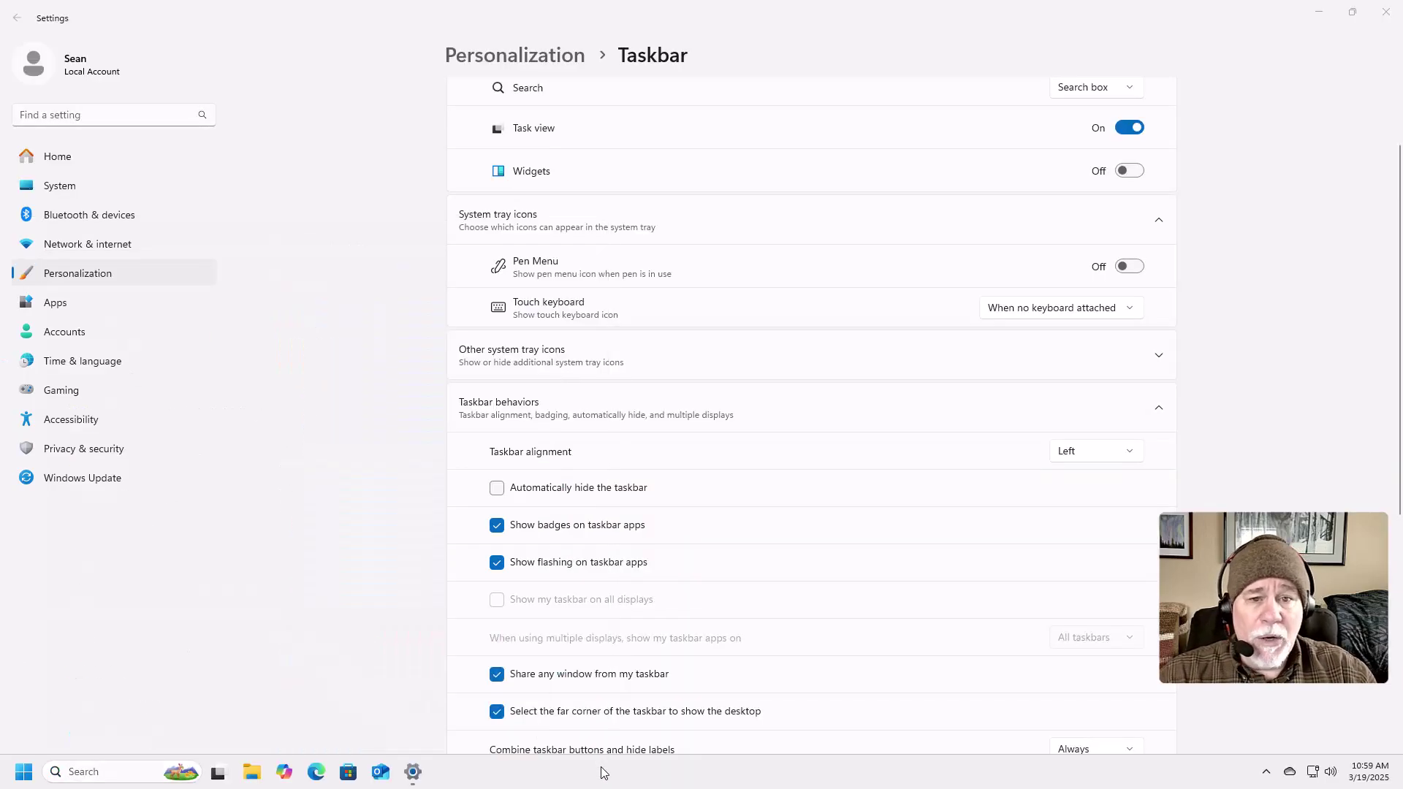
- Close Settings, reopen the taskbar settings and set the Search item to Search icon and label
{"action": "scroll", "coordinate": [1121, 235], "scroll_direction": "up", "scroll_amount": 2}
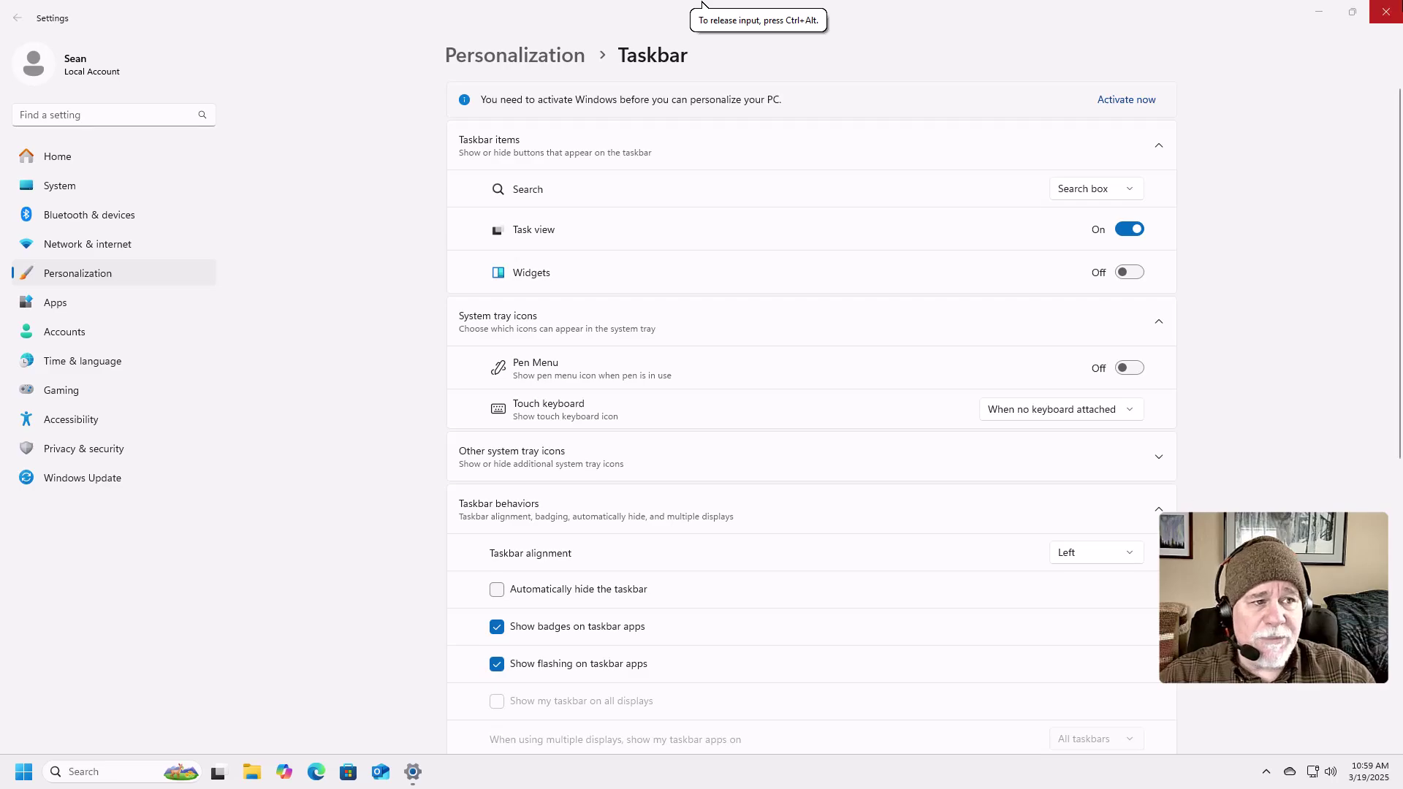
{"action": "left_click", "coordinate": [1386, 12]}
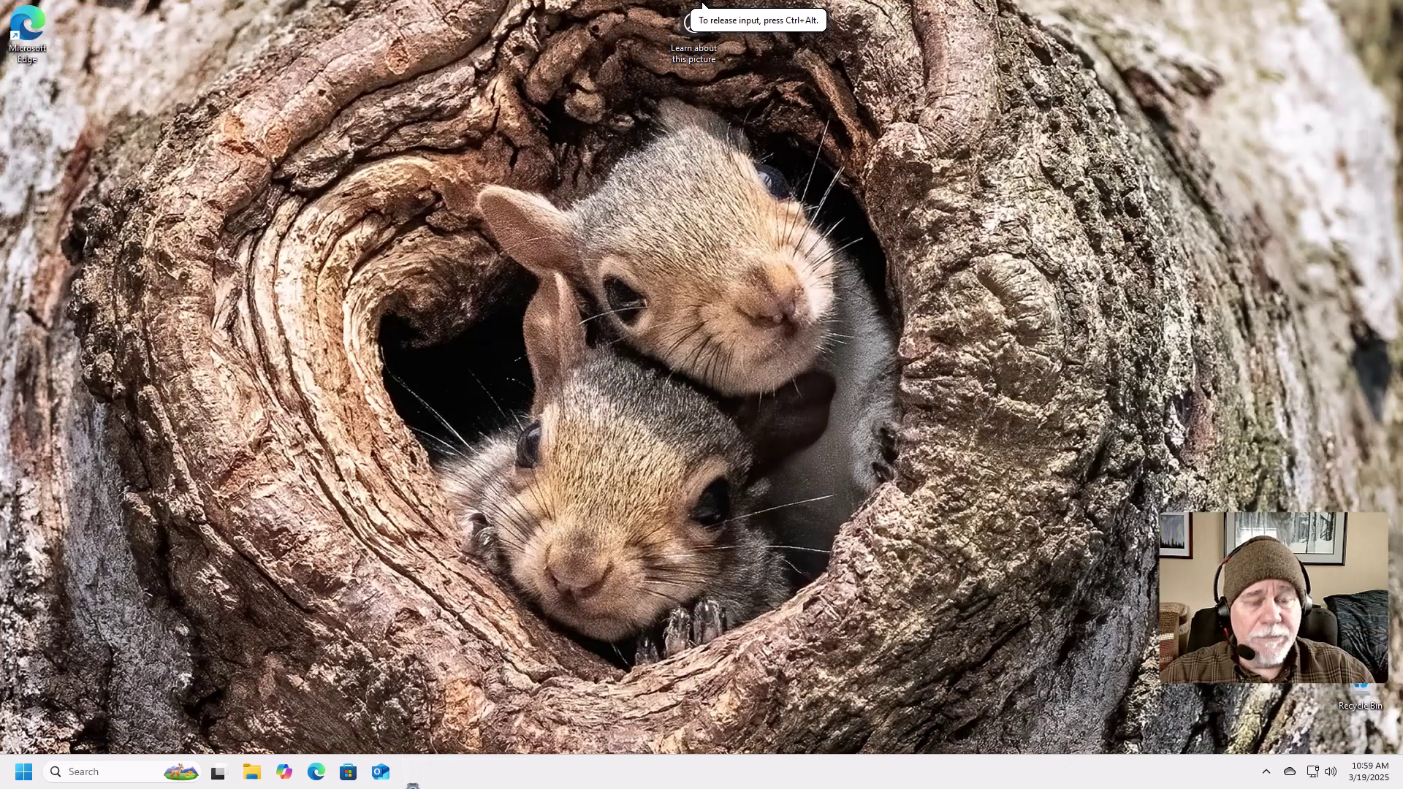
{"action": "right_click", "coordinate": [955, 773]}
{"action": "left_click", "coordinate": [1018, 741]}
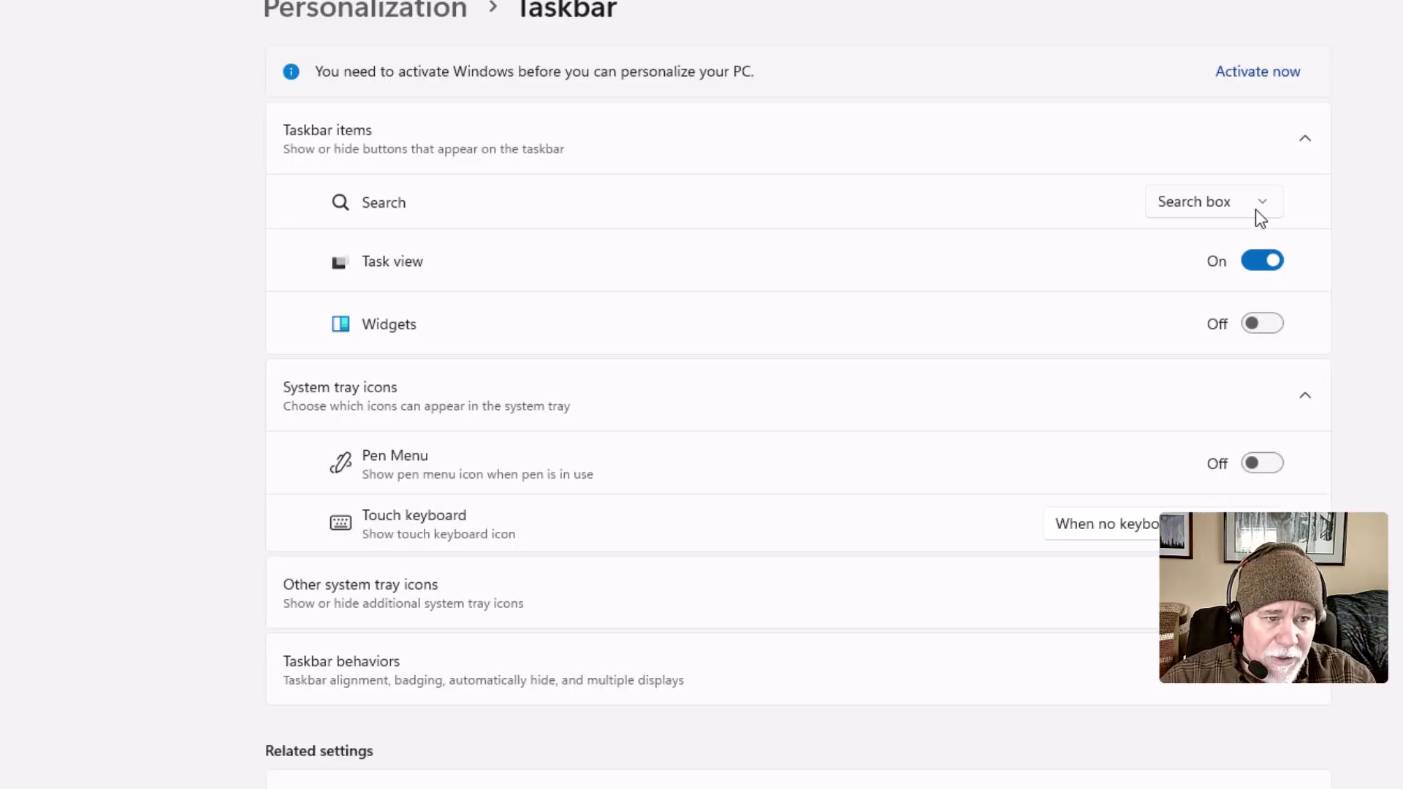
{"action": "left_click", "coordinate": [1256, 209]}
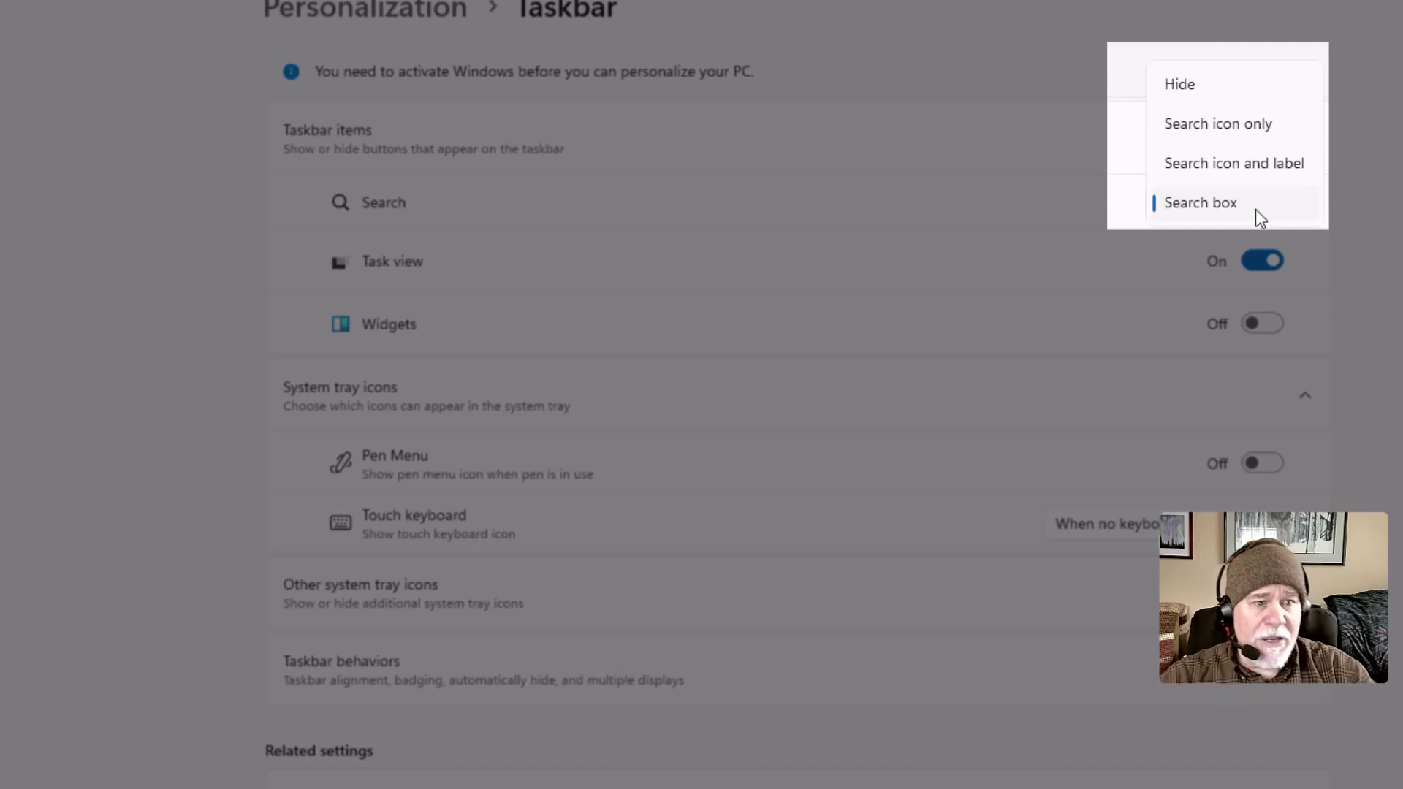
{"action": "left_click", "coordinate": [1259, 173]}
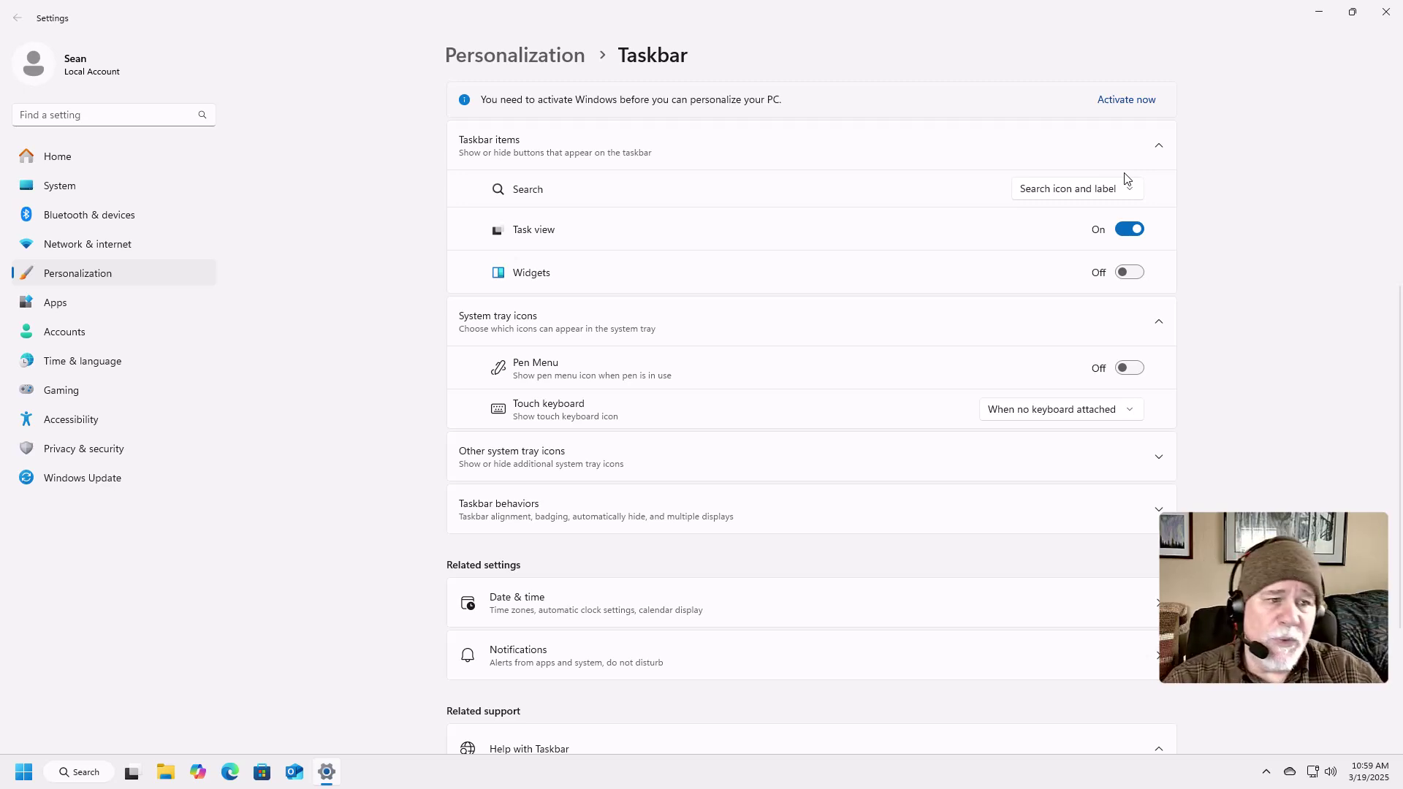
- Try Search icon only for the taskbar's Search item, and set the item to Hide
{"action": "left_click", "coordinate": [1134, 192]}
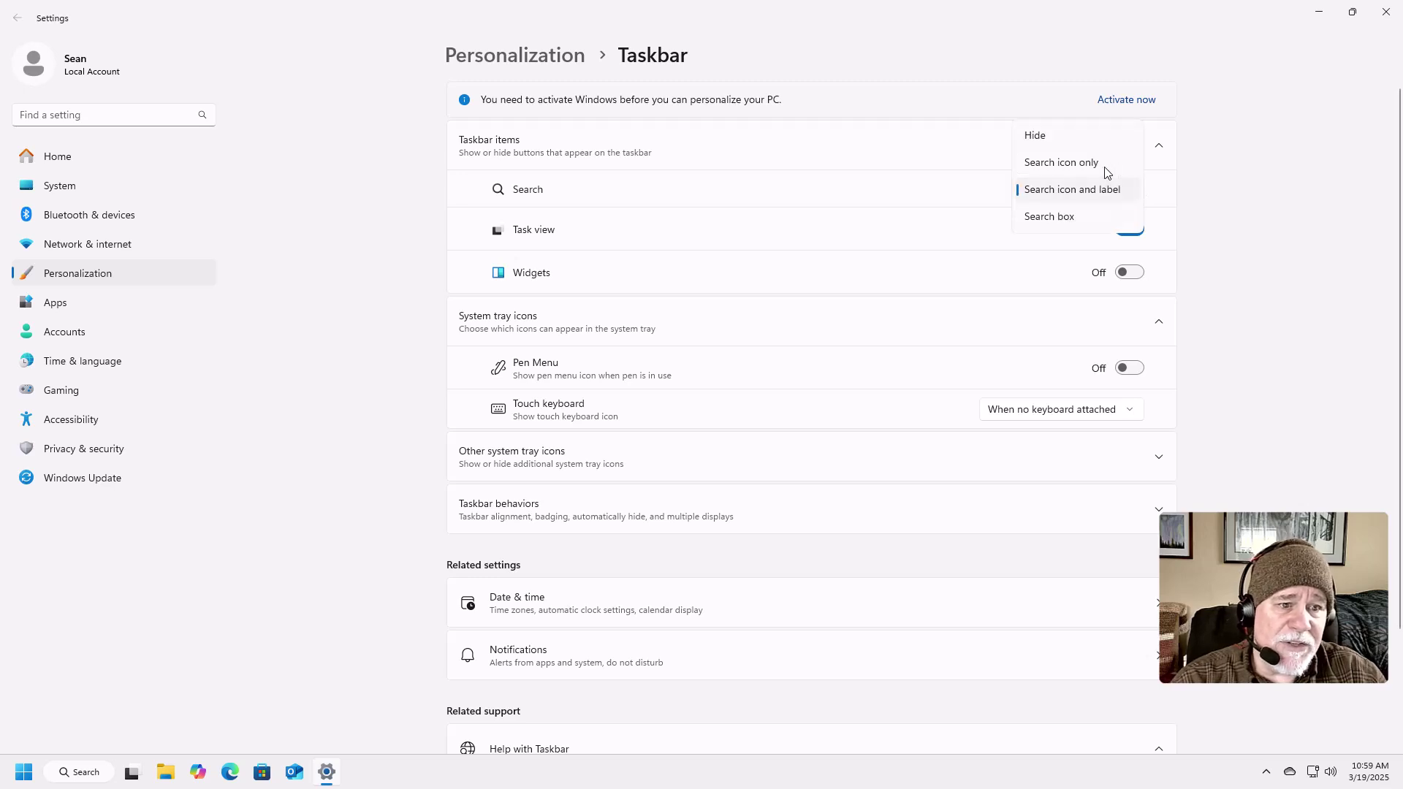
{"action": "left_click", "coordinate": [1106, 169]}
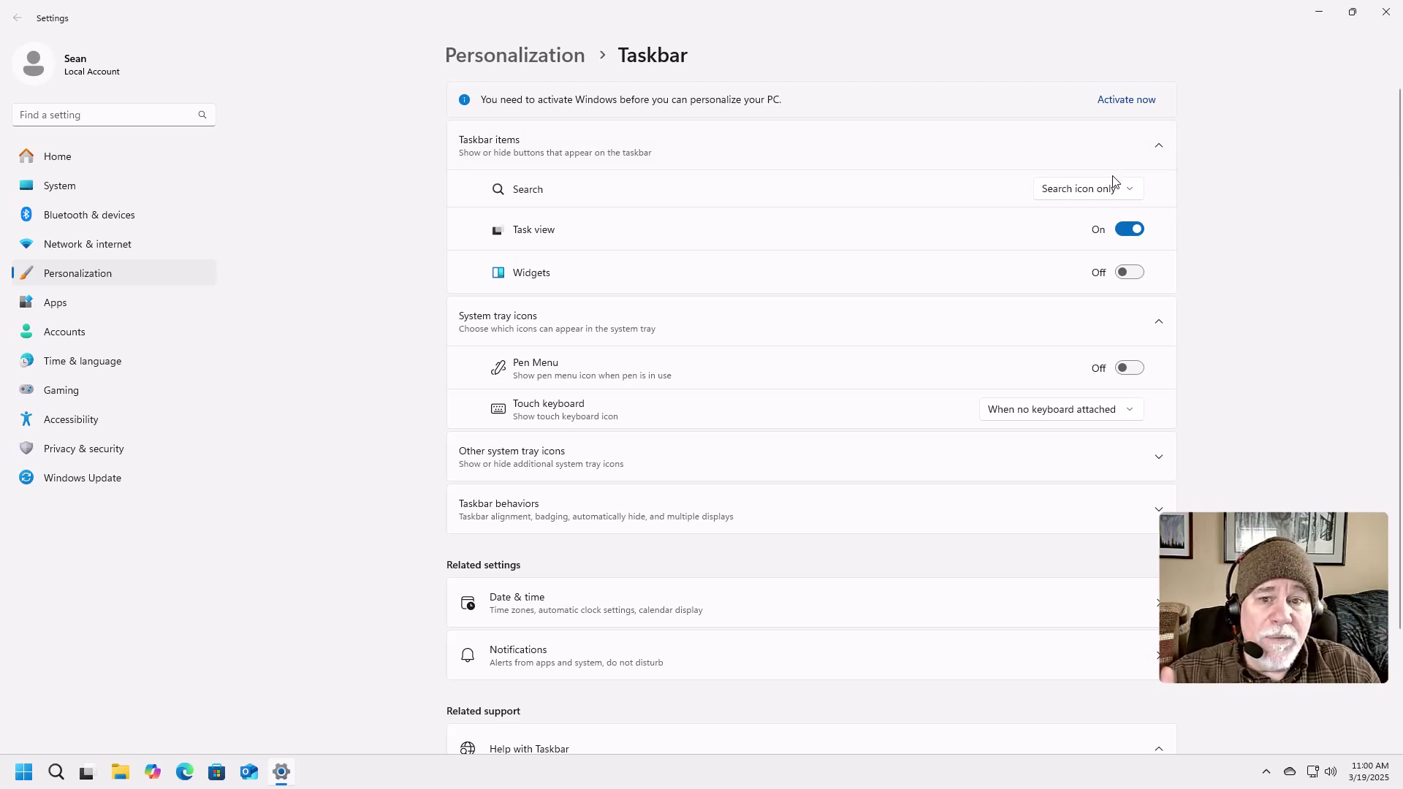
{"action": "left_click", "coordinate": [1131, 190]}
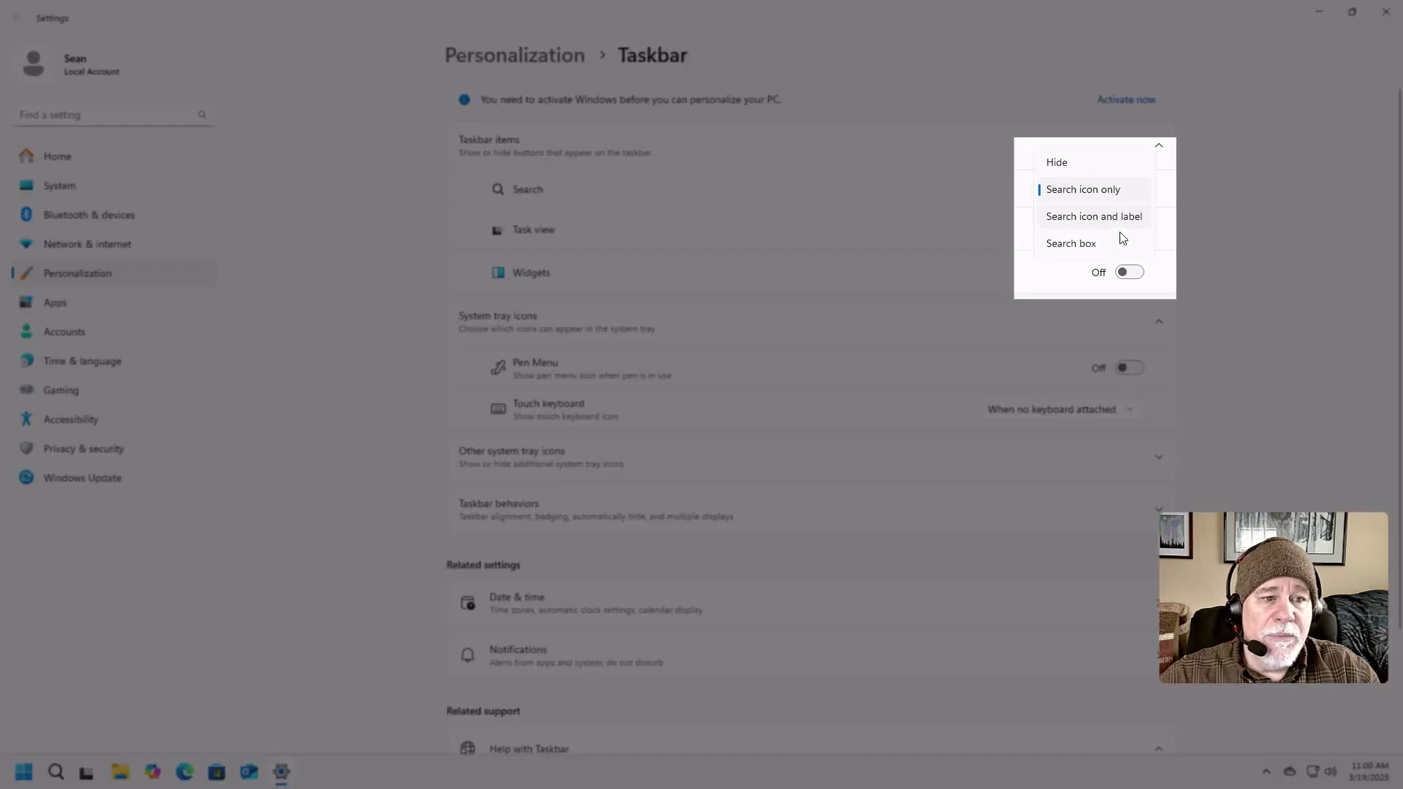
{"action": "left_click", "coordinate": [1078, 164]}
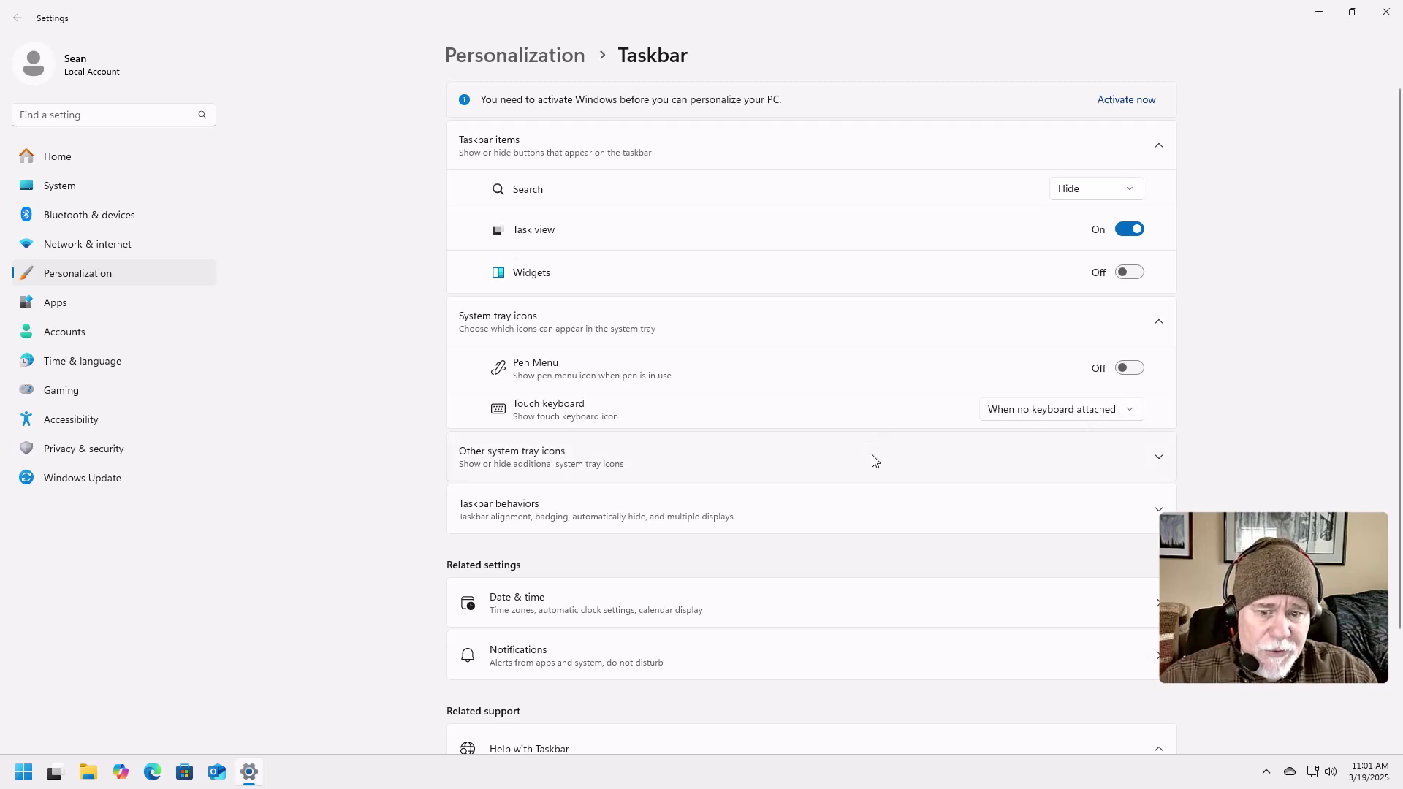
- Turn the Windows Security notification icon on in the other system tray icons, turn it off again, and check the hidden icons
{"action": "left_click", "coordinate": [1159, 461]}
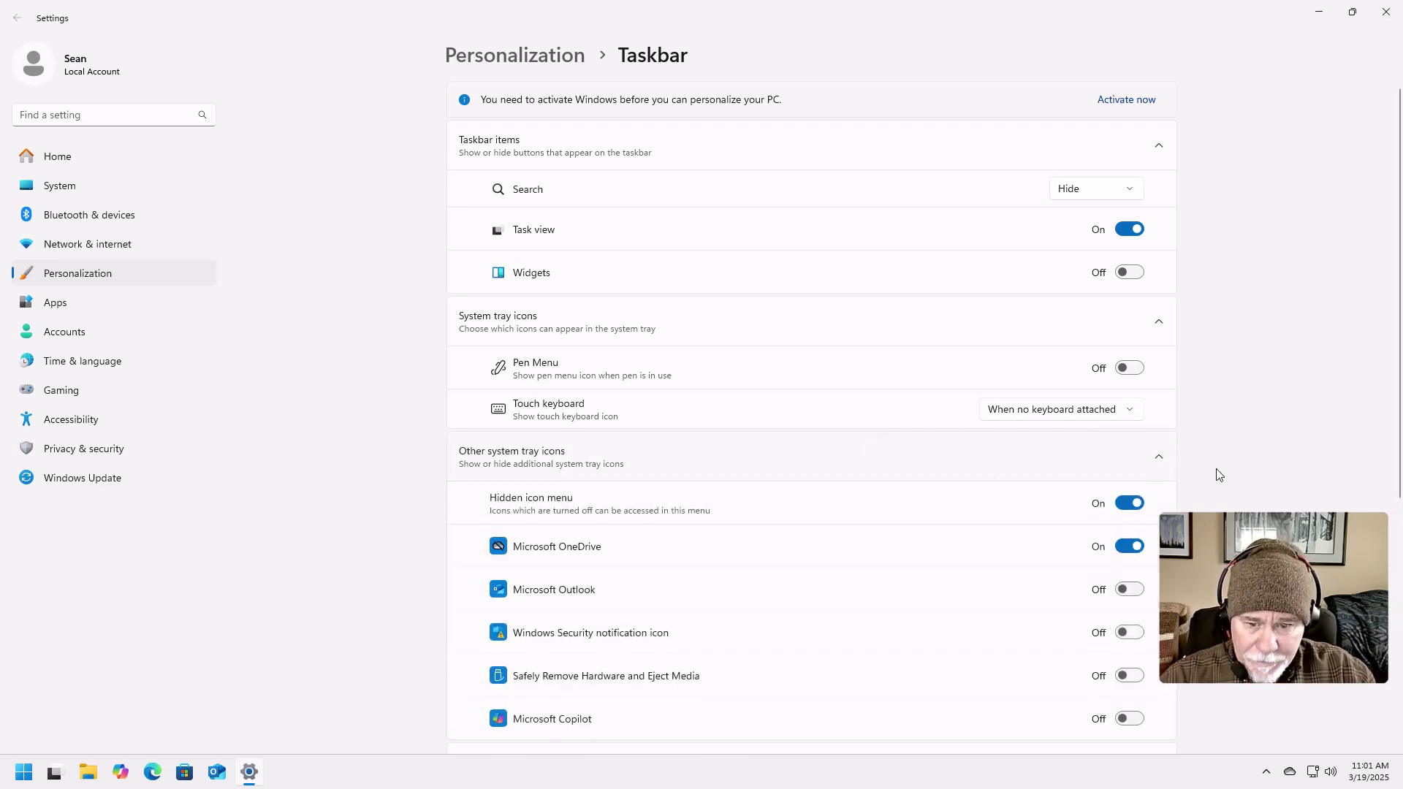
{"action": "scroll", "coordinate": [1157, 409], "scroll_direction": "down", "scroll_amount": 3}
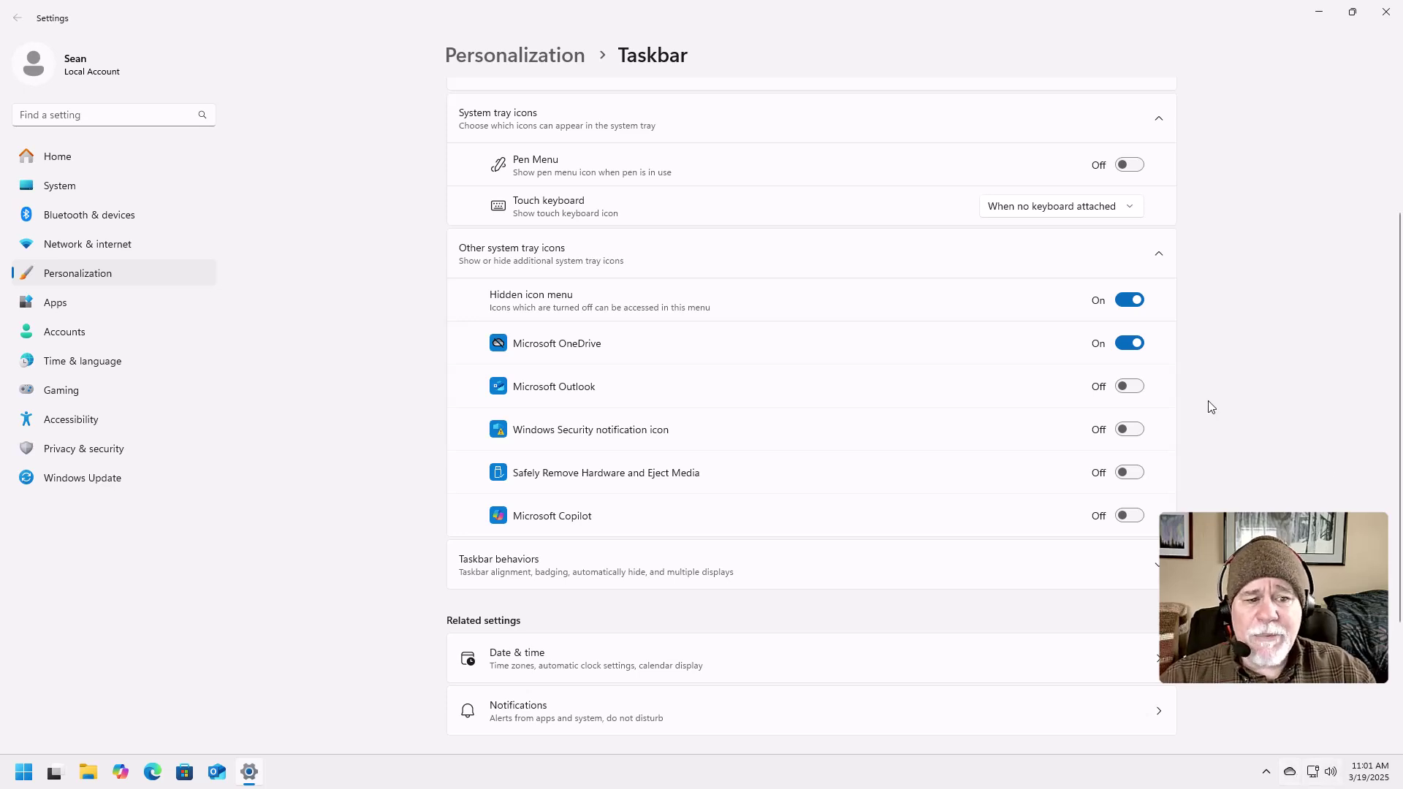
{"action": "left_click", "coordinate": [1134, 432]}
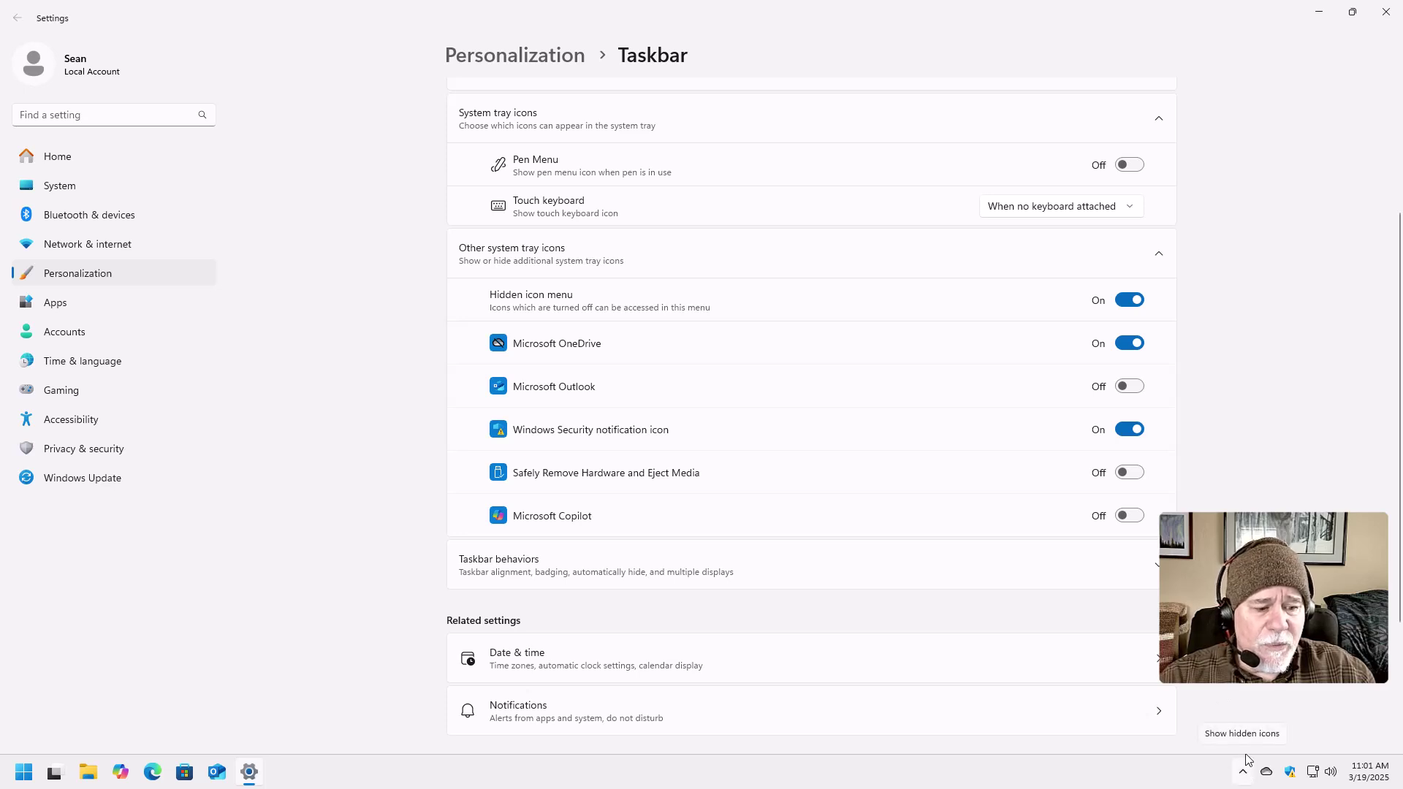
{"action": "left_click", "coordinate": [1135, 432]}
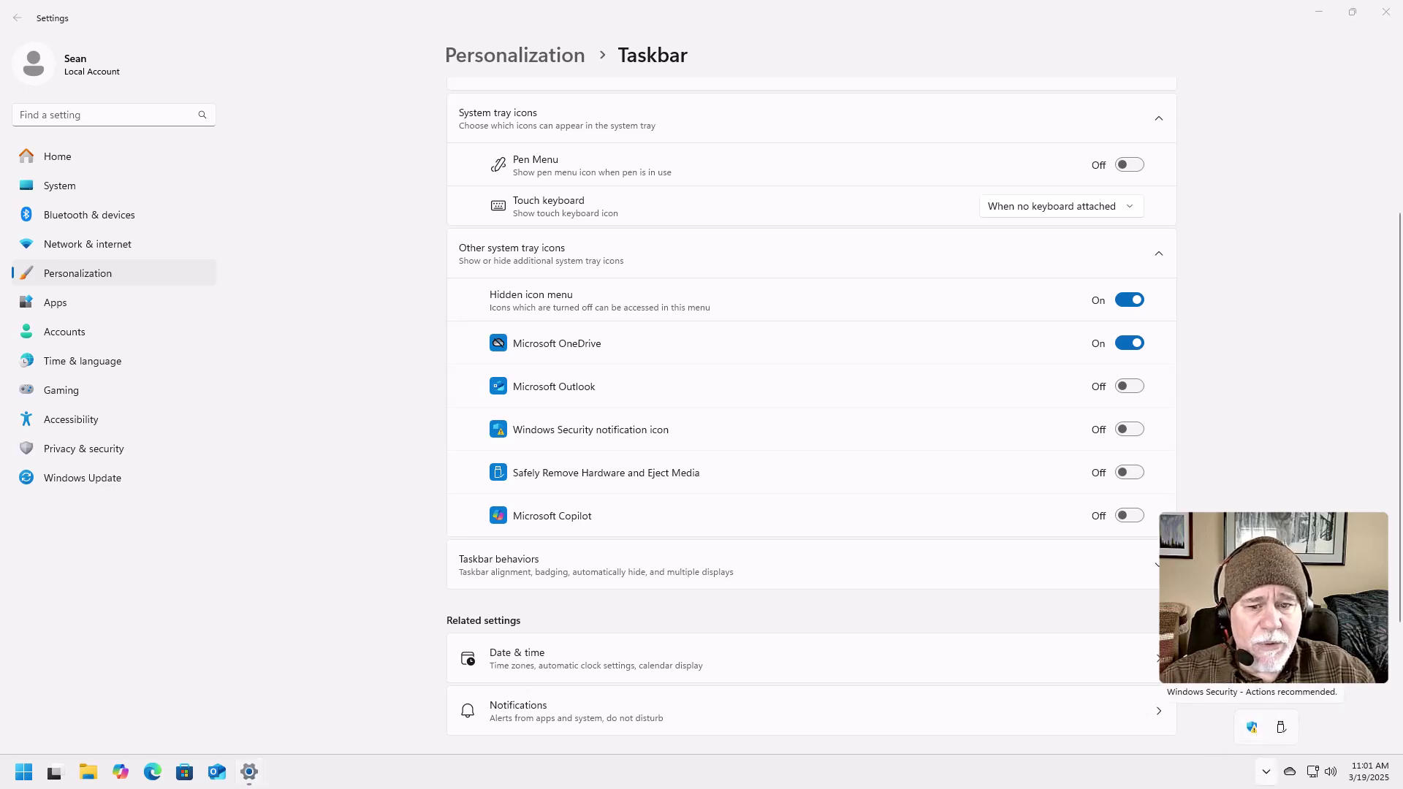
{"action": "left_click", "coordinate": [1267, 769]}
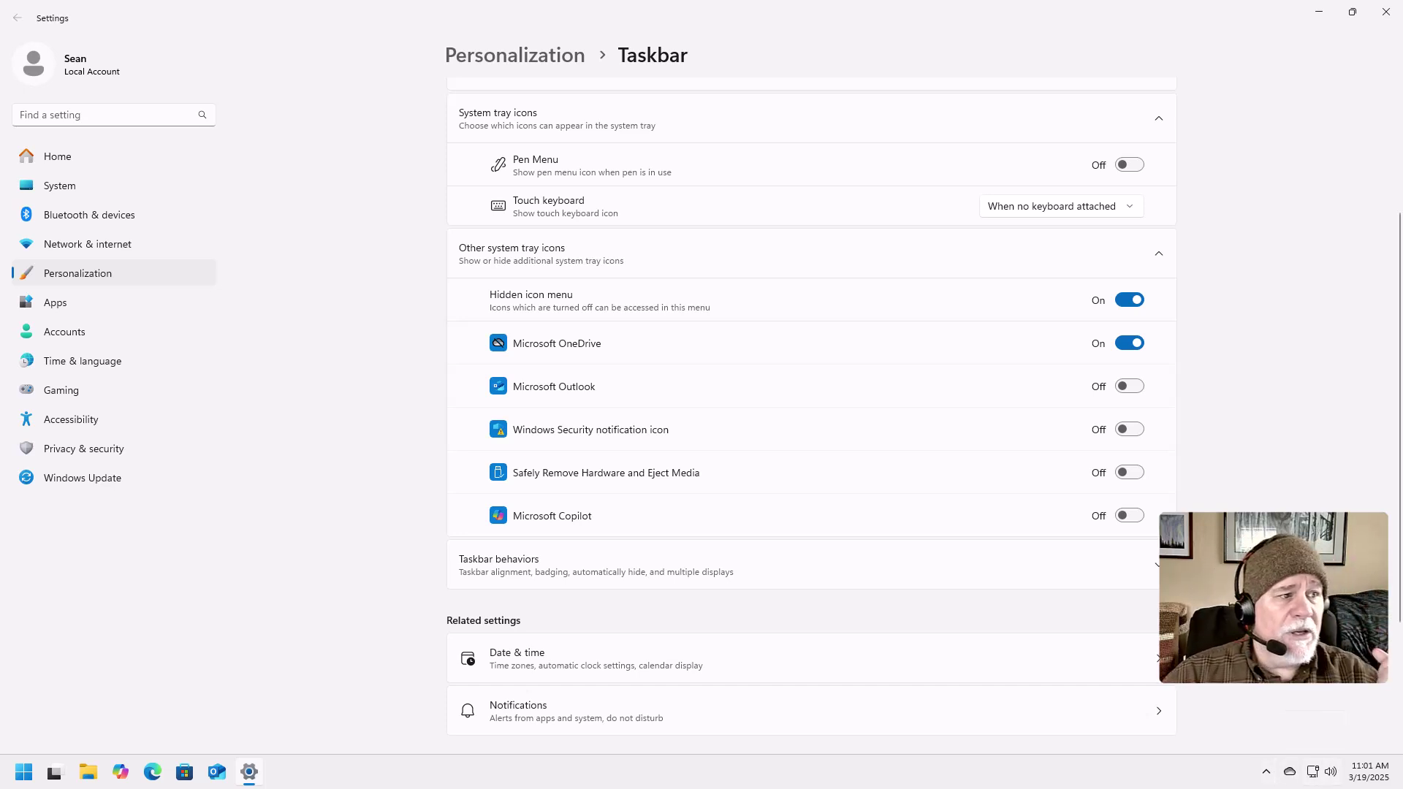
{"action": "left_click", "coordinate": [1162, 267]}
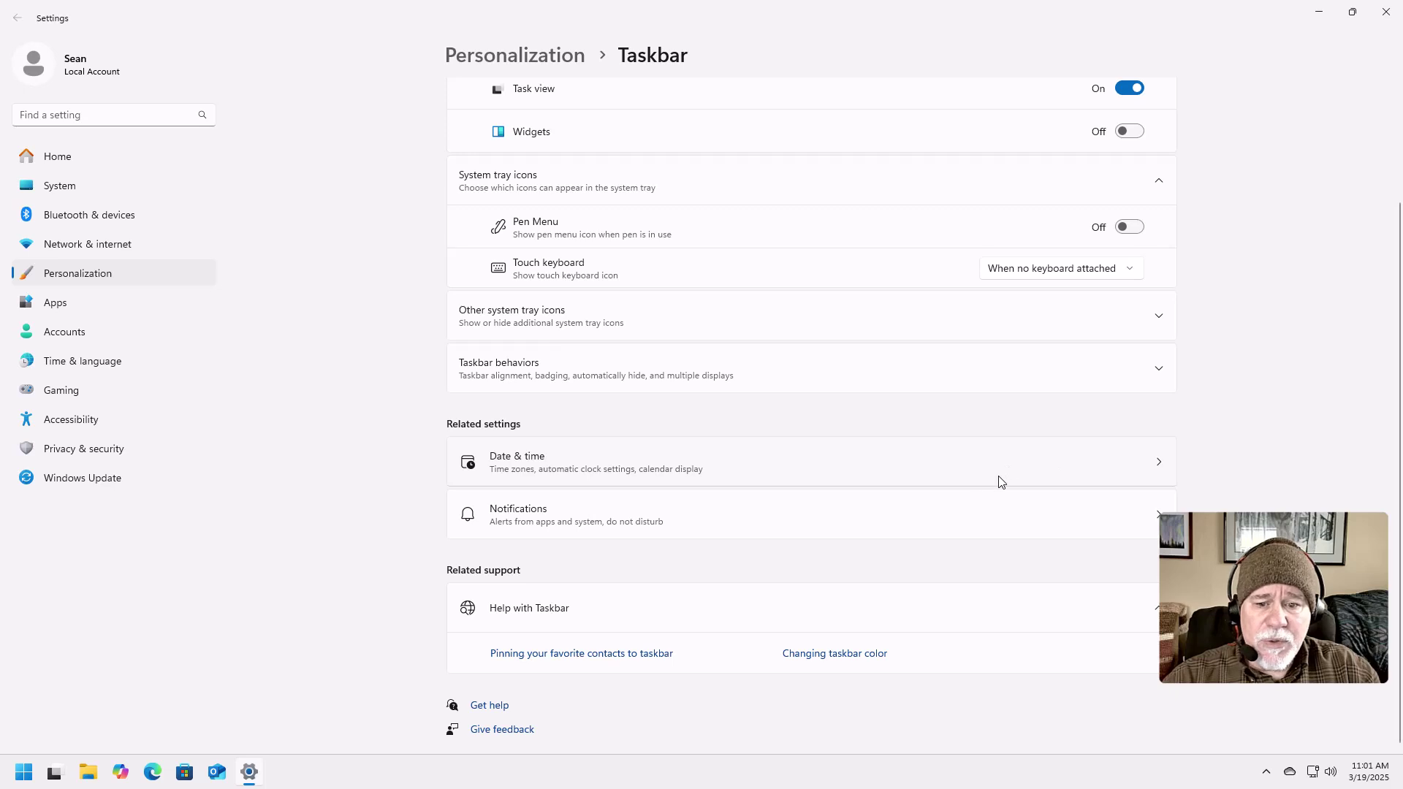
- Open the related Notifications settings, turn notifications off, and close Settings from the Personalization page
{"action": "left_click", "coordinate": [1157, 521]}
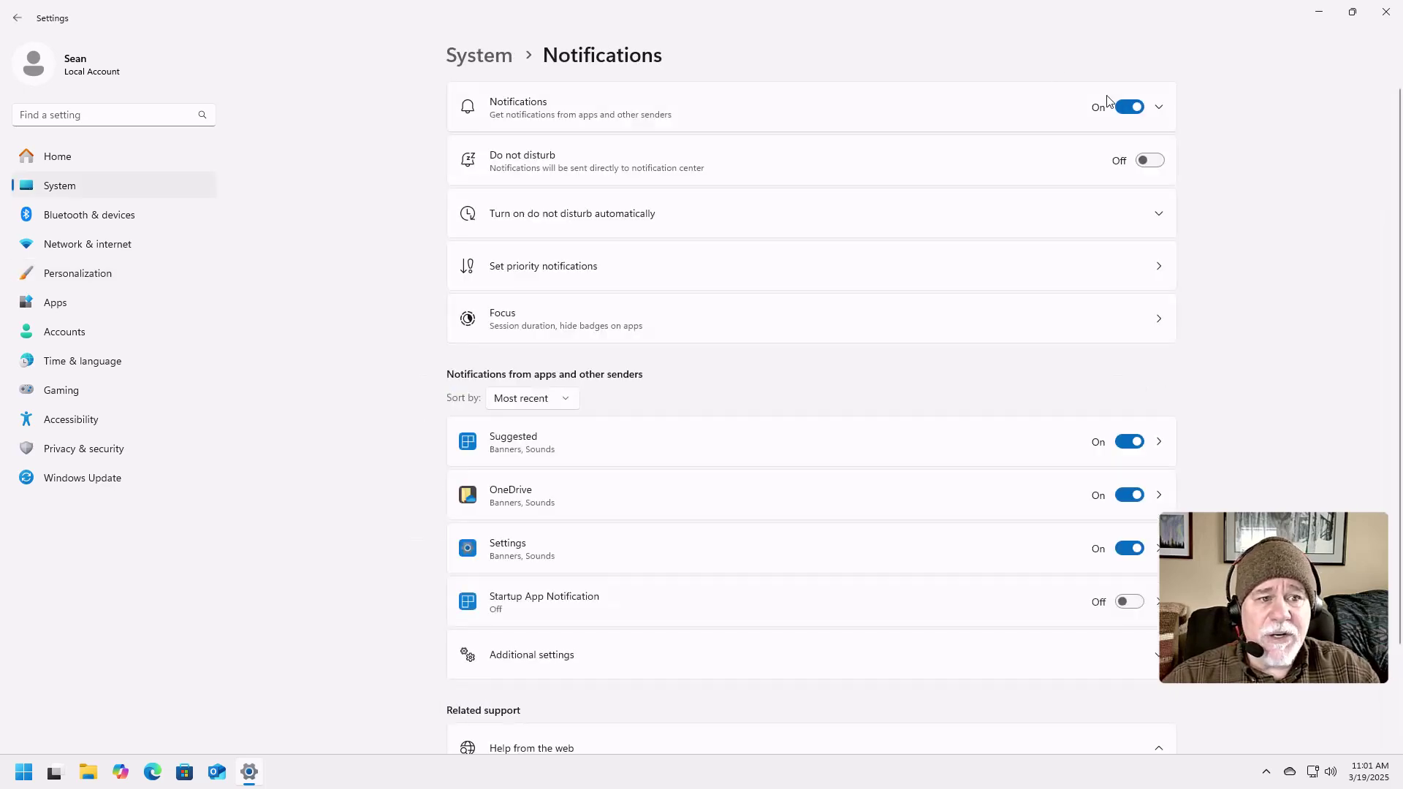
{"action": "left_click", "coordinate": [1133, 107]}
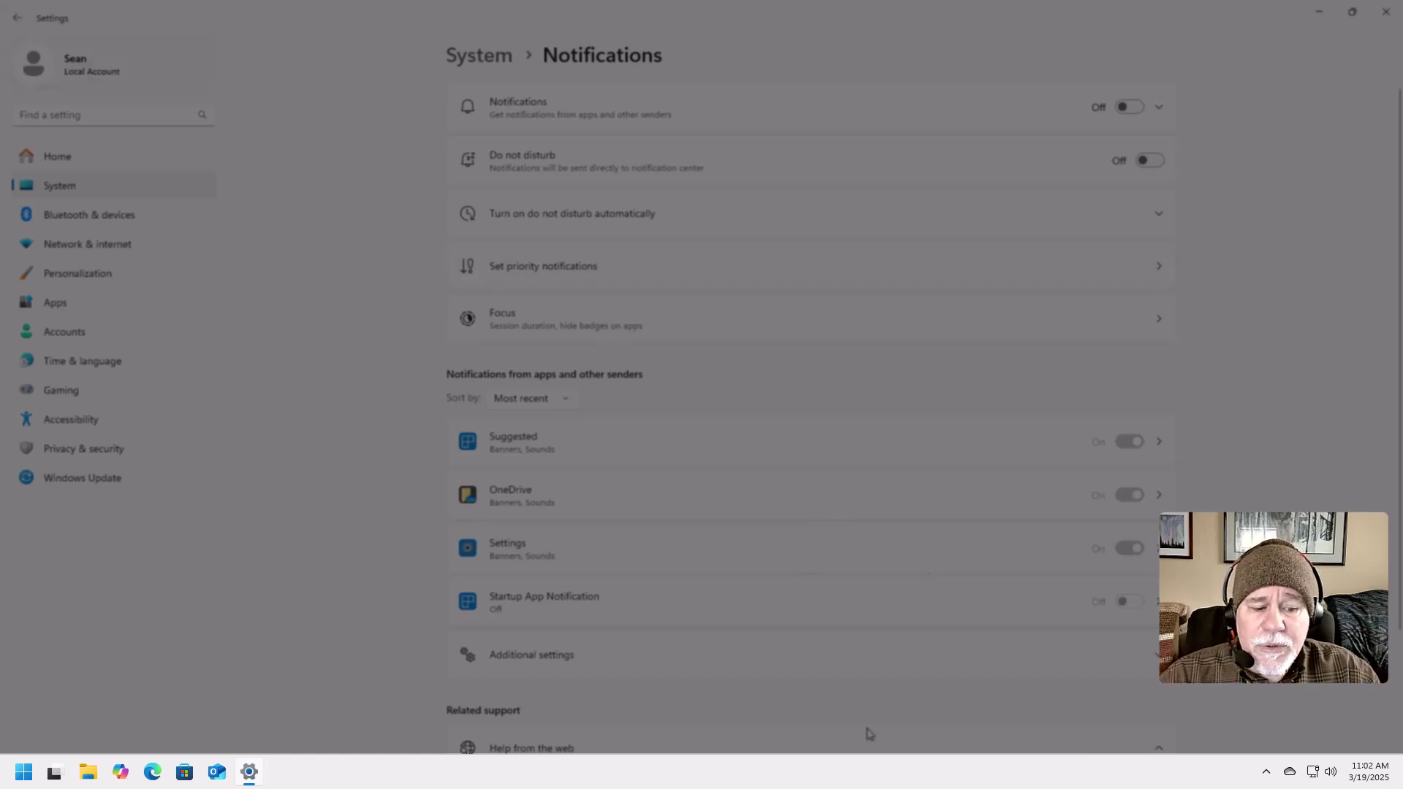
{"action": "left_click", "coordinate": [95, 276]}
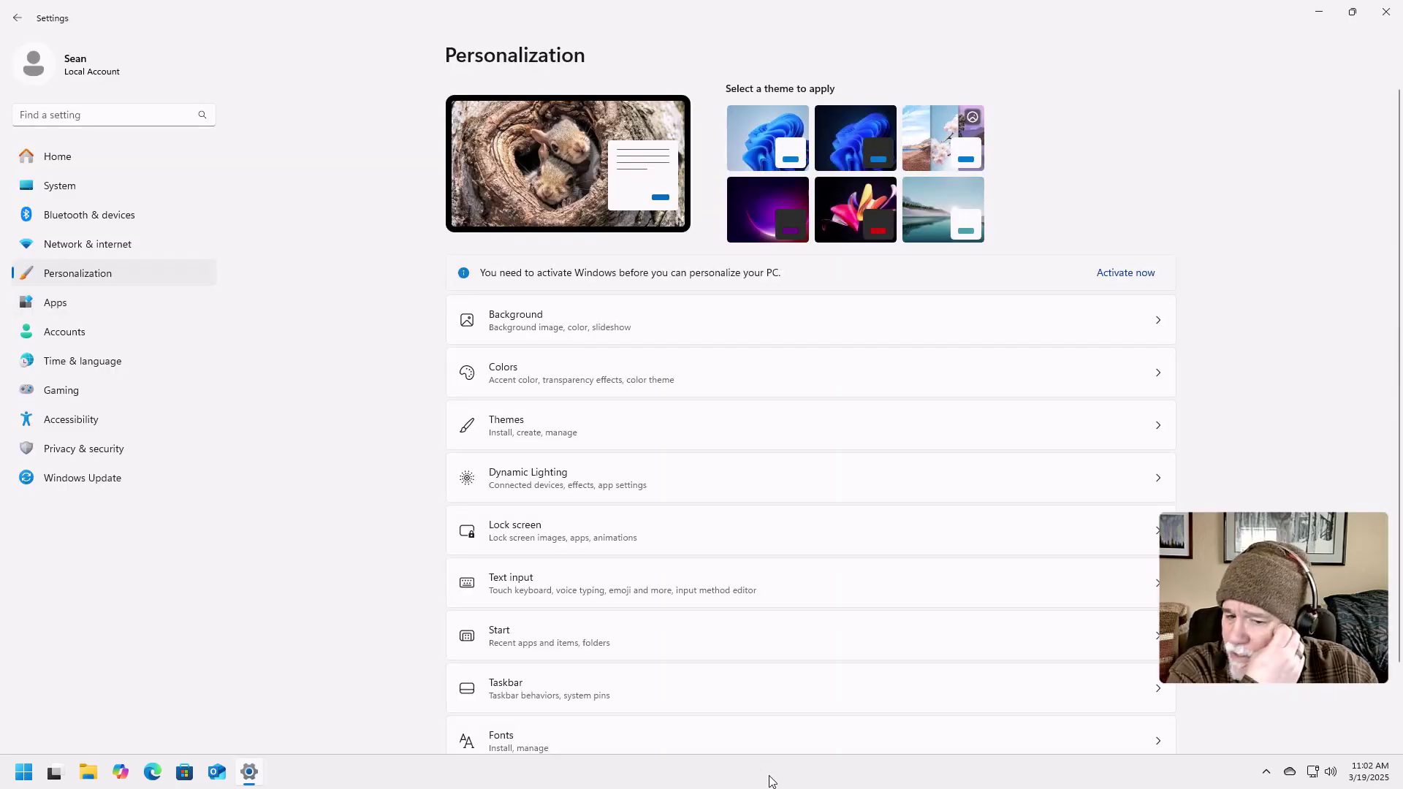
{"action": "left_click", "coordinate": [1386, 12]}
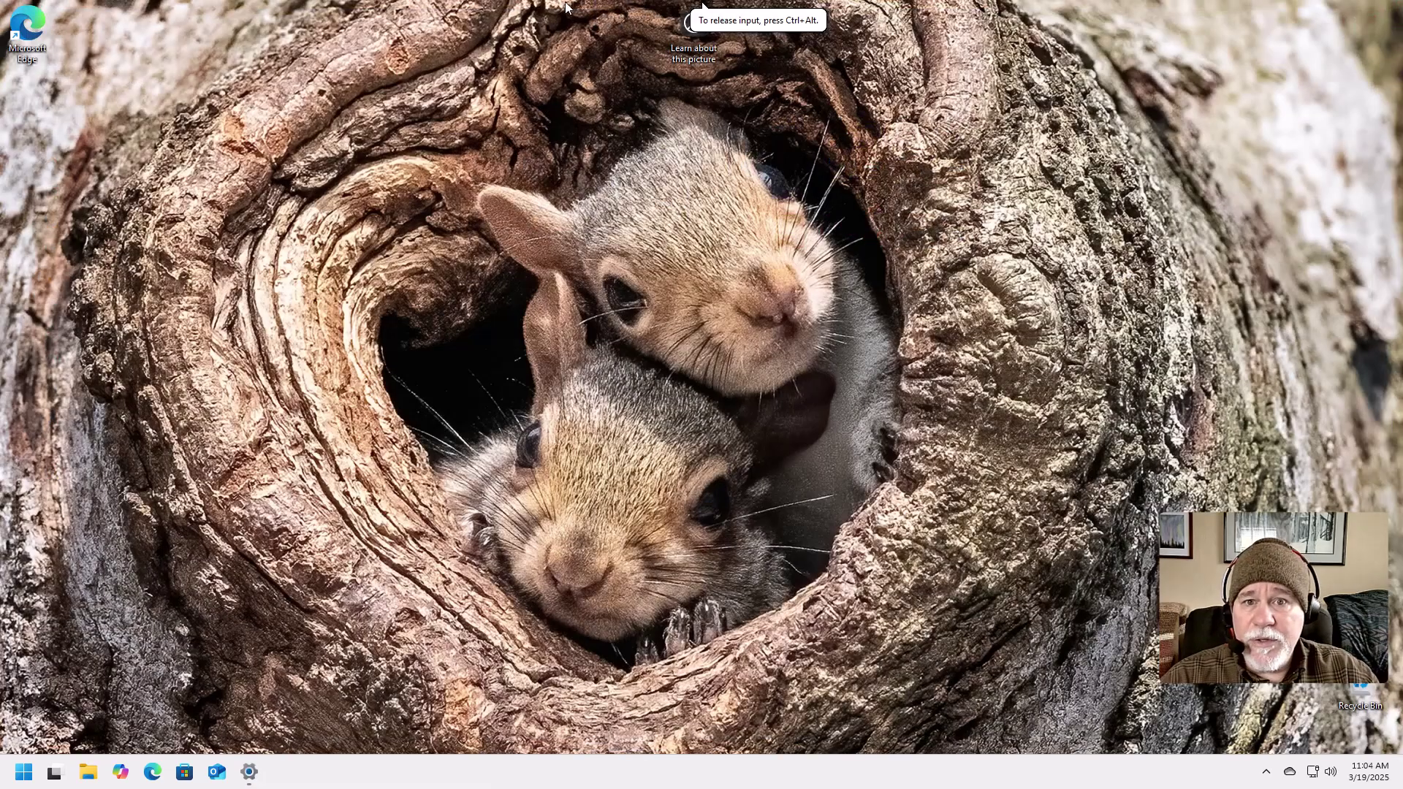
- Minimize the Windows 11 virtual machine and open the host computer's Colors personalization page by way of its taskbar settings
{"action": "mouse_move", "coordinate": [566, 7]}
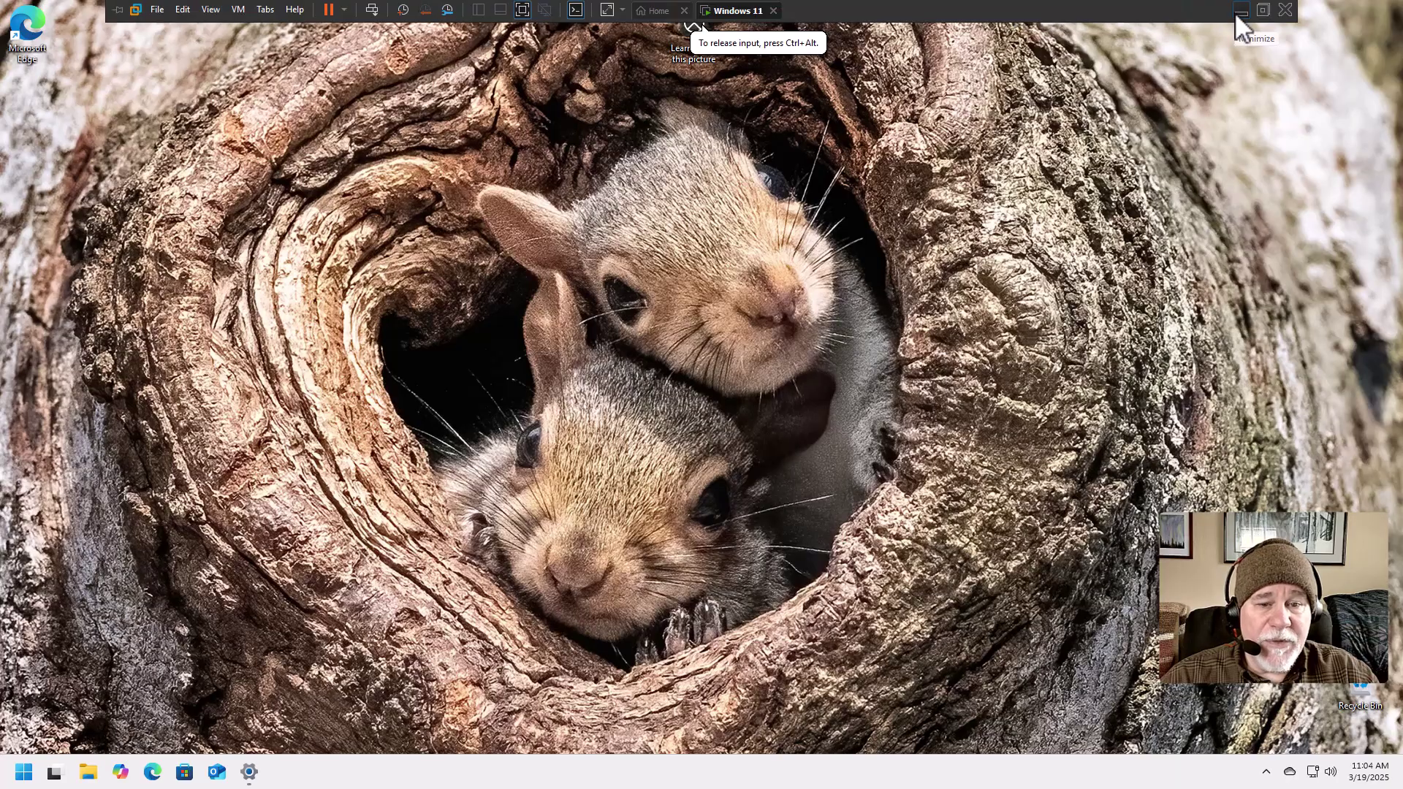
{"action": "left_click", "coordinate": [1240, 10]}
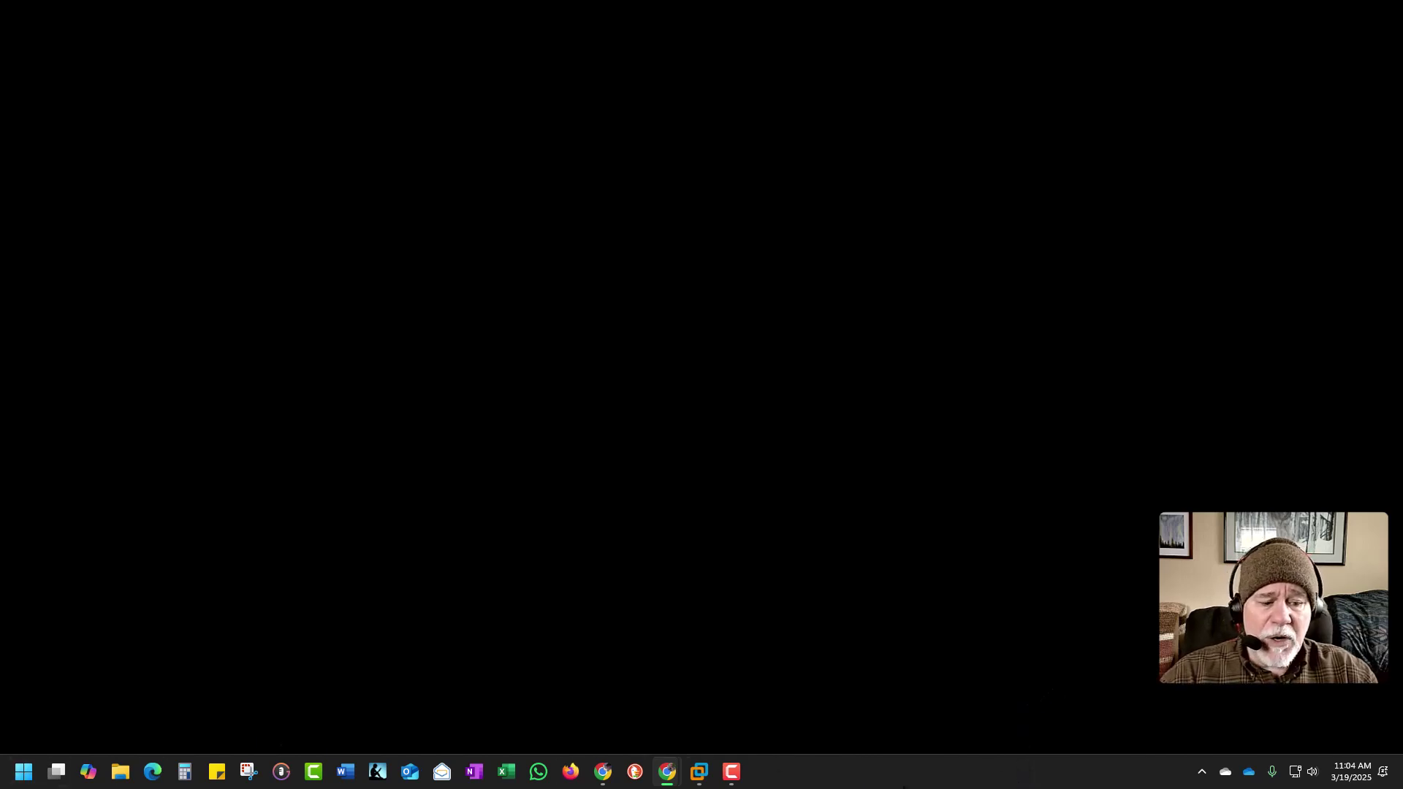
{"action": "right_click", "coordinate": [918, 779]}
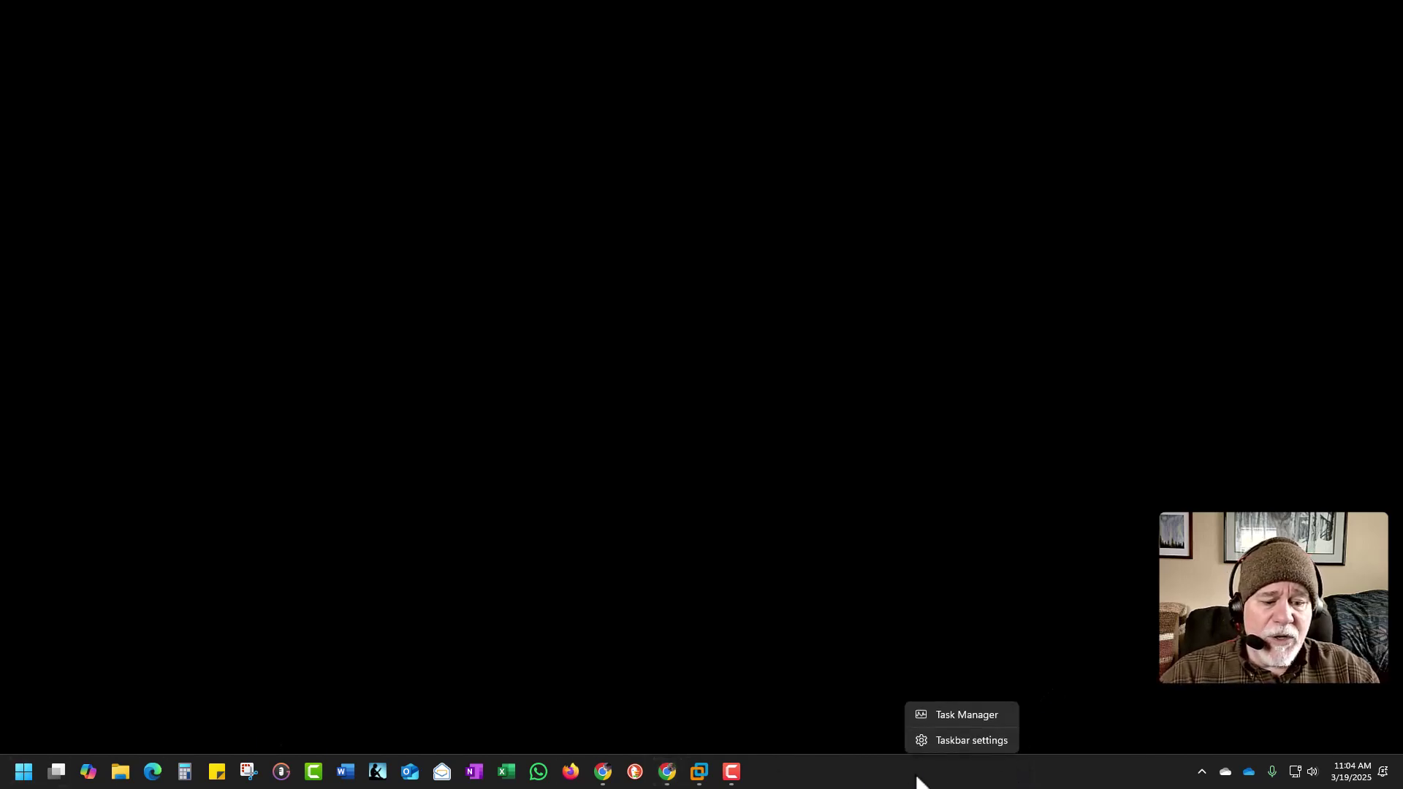
{"action": "left_click", "coordinate": [944, 743]}
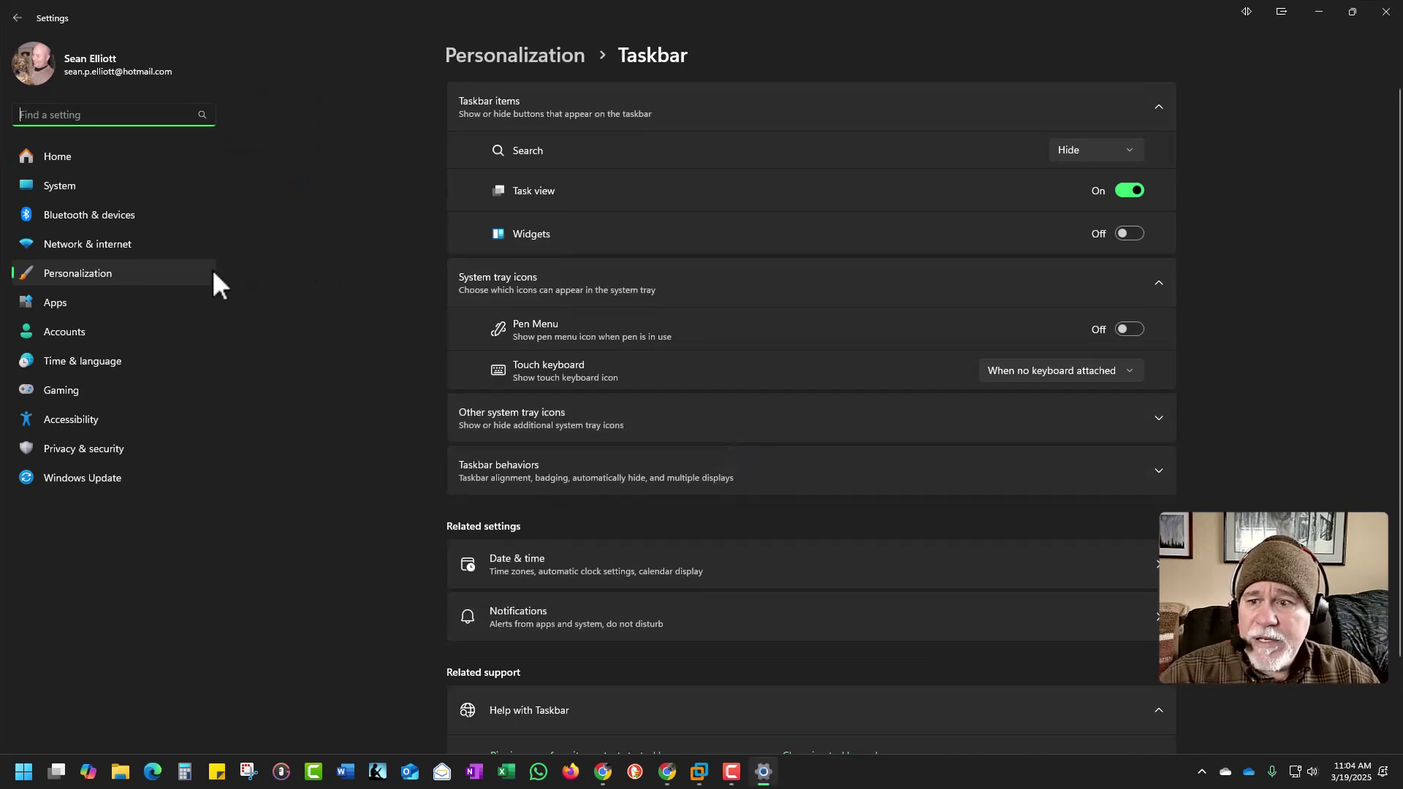
{"action": "left_click", "coordinate": [97, 280]}
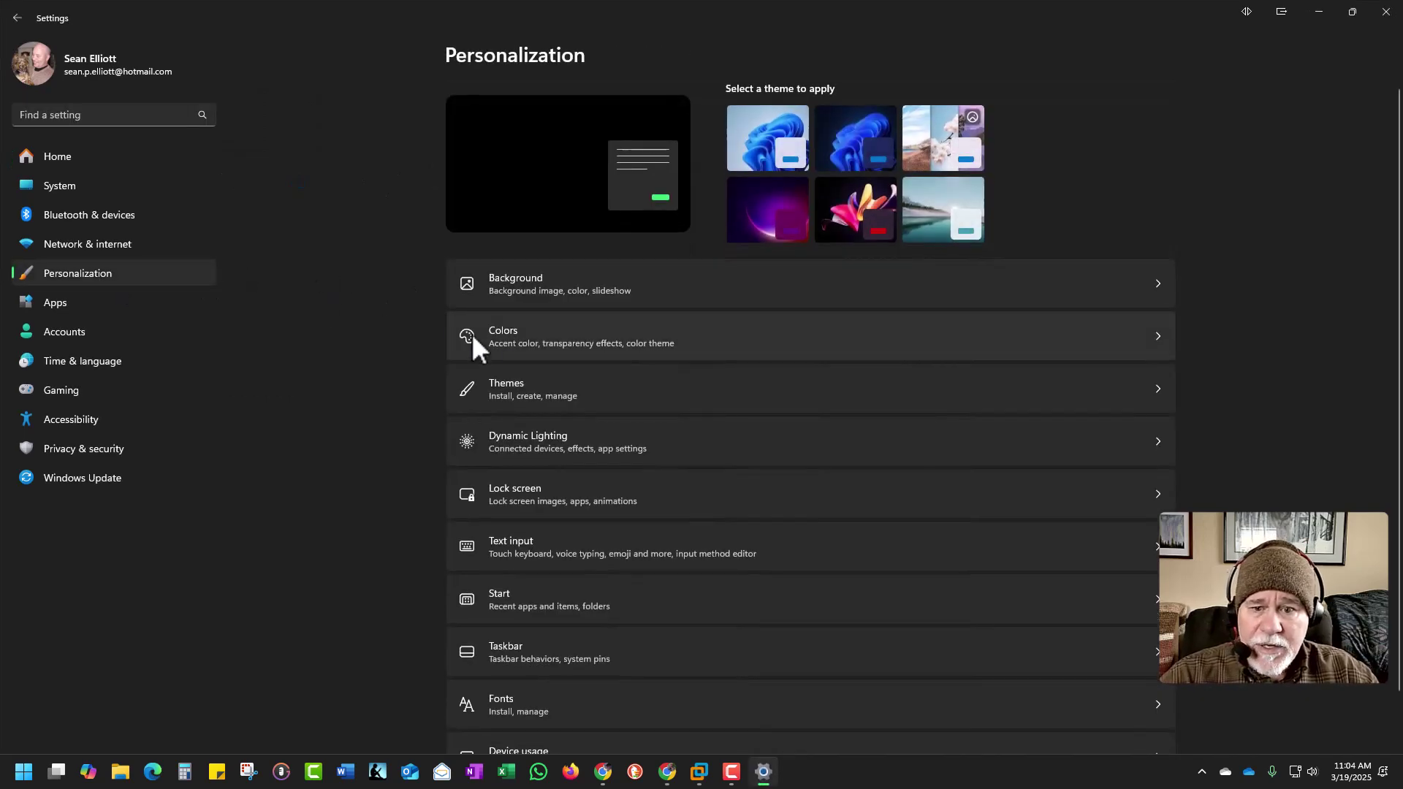
{"action": "left_click", "coordinate": [541, 346]}
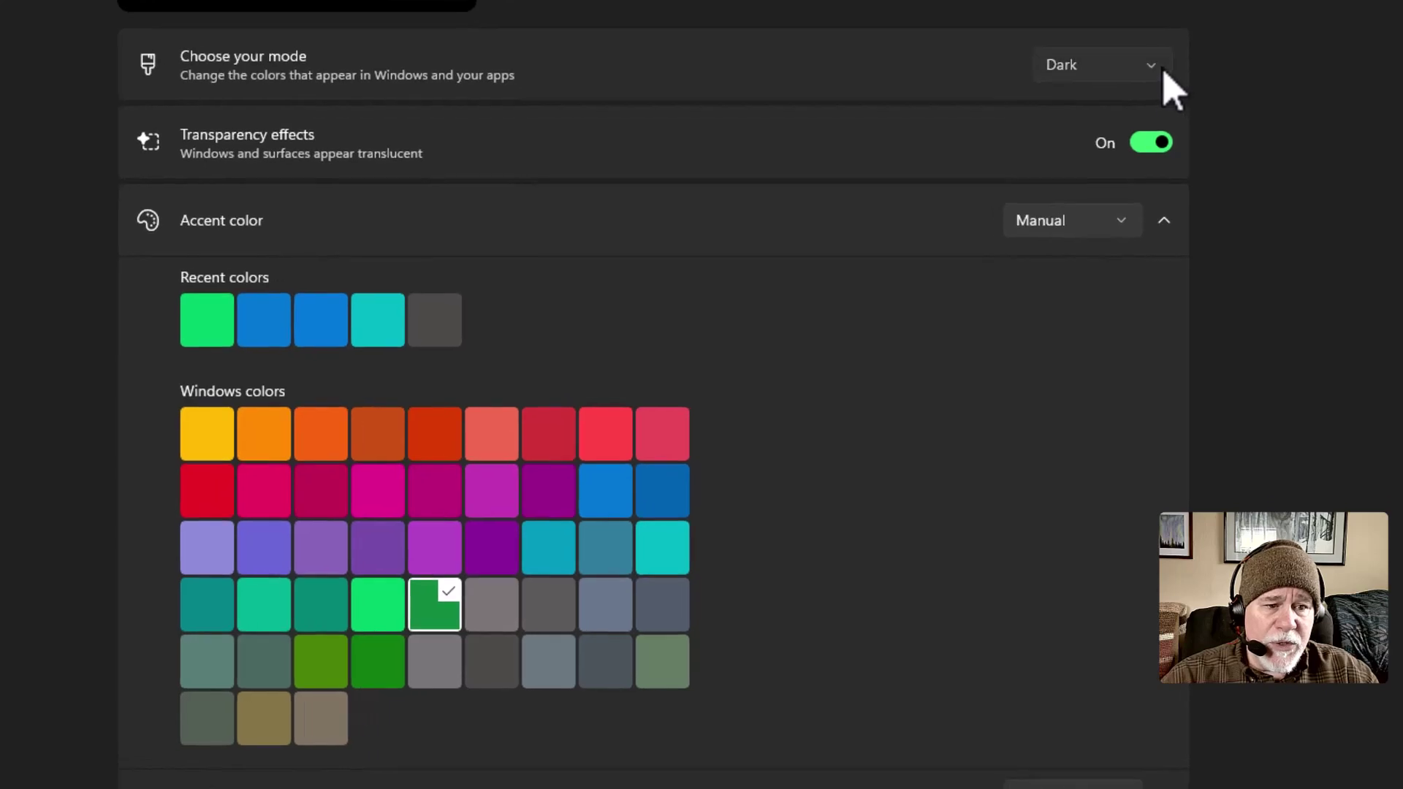
- Examine the color mode choices, the accent color swatches and the options for showing the accent color
{"action": "left_click", "coordinate": [1161, 255]}
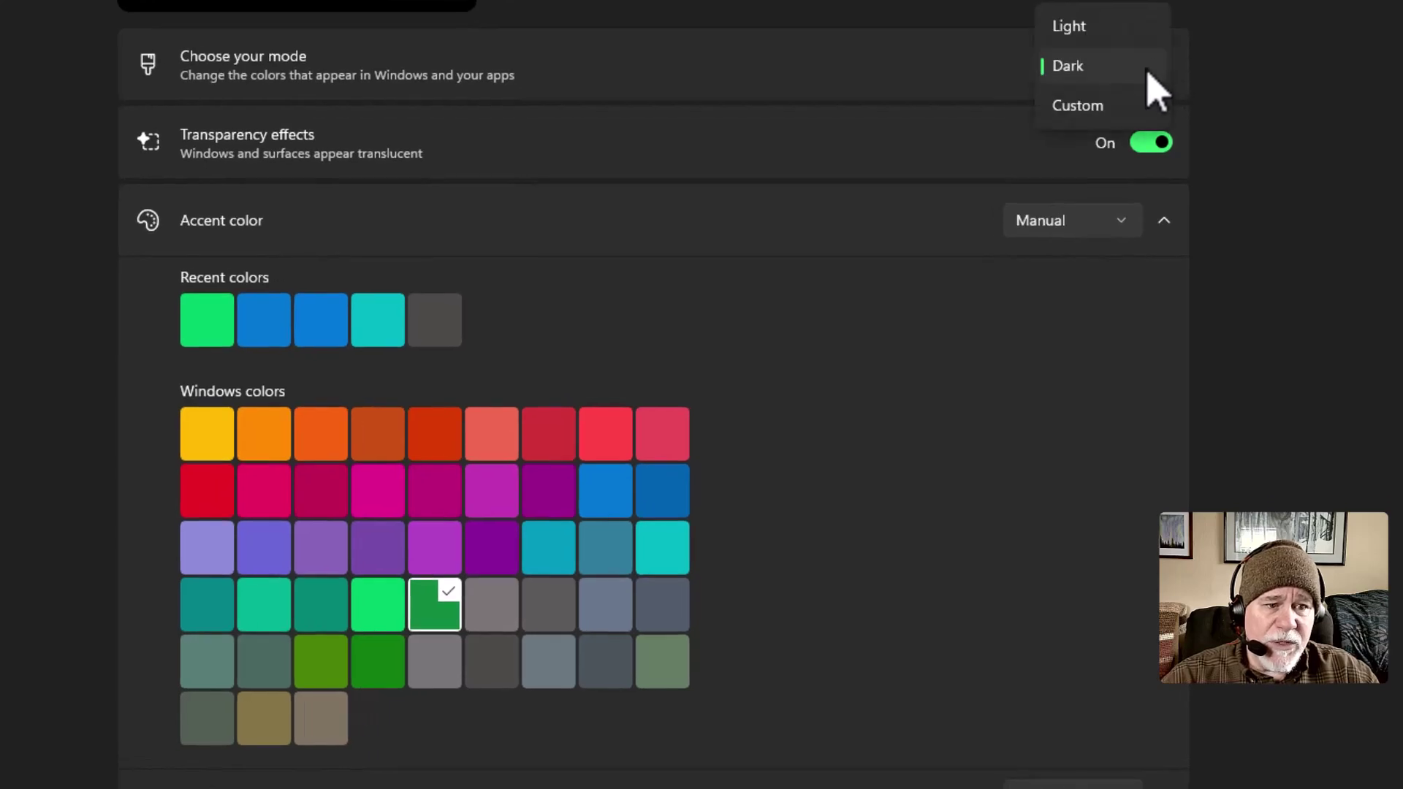
{"action": "left_click", "coordinate": [1236, 94]}
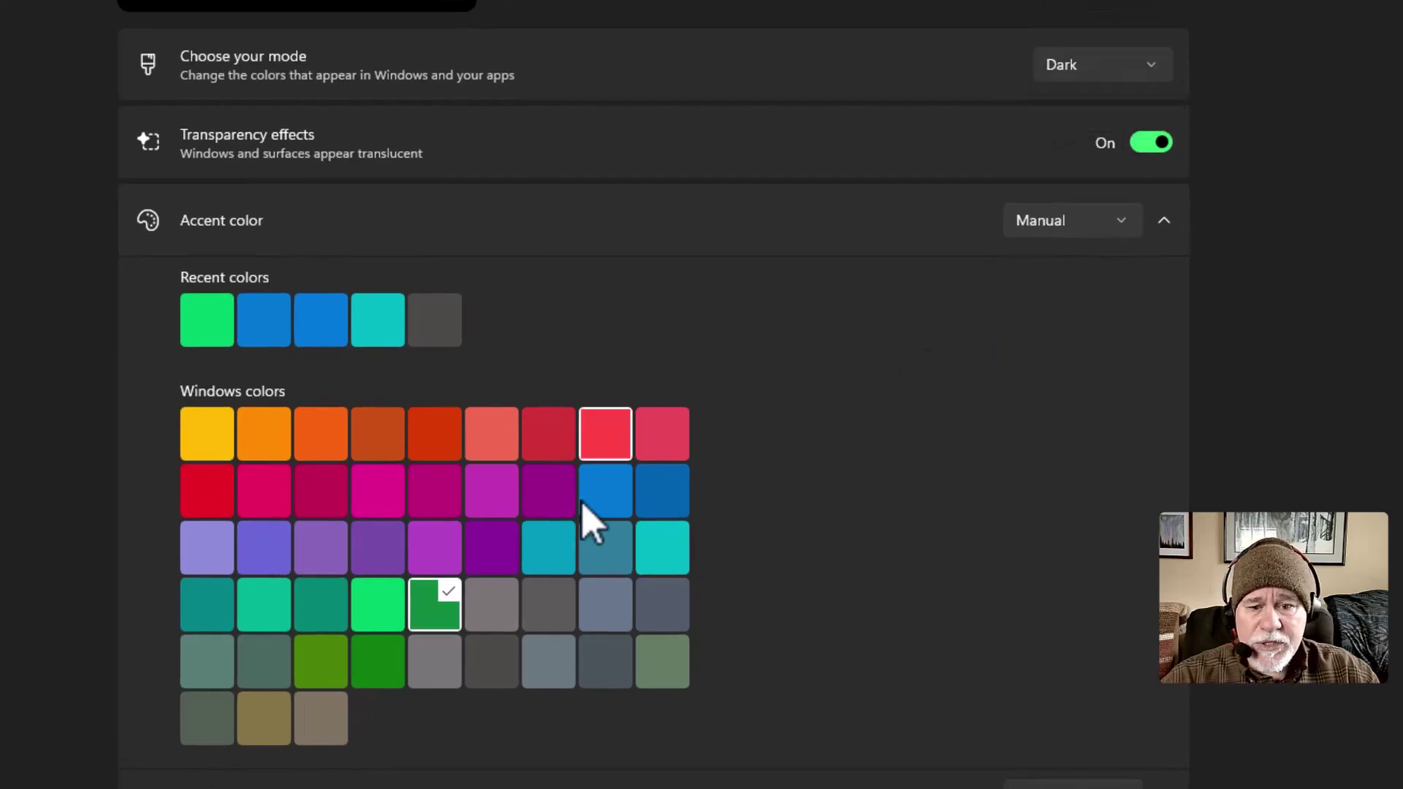
{"action": "scroll", "coordinate": [933, 533], "scroll_direction": "down", "scroll_amount": 2}
{"action": "scroll", "coordinate": [943, 508], "scroll_direction": "down", "scroll_amount": 4}
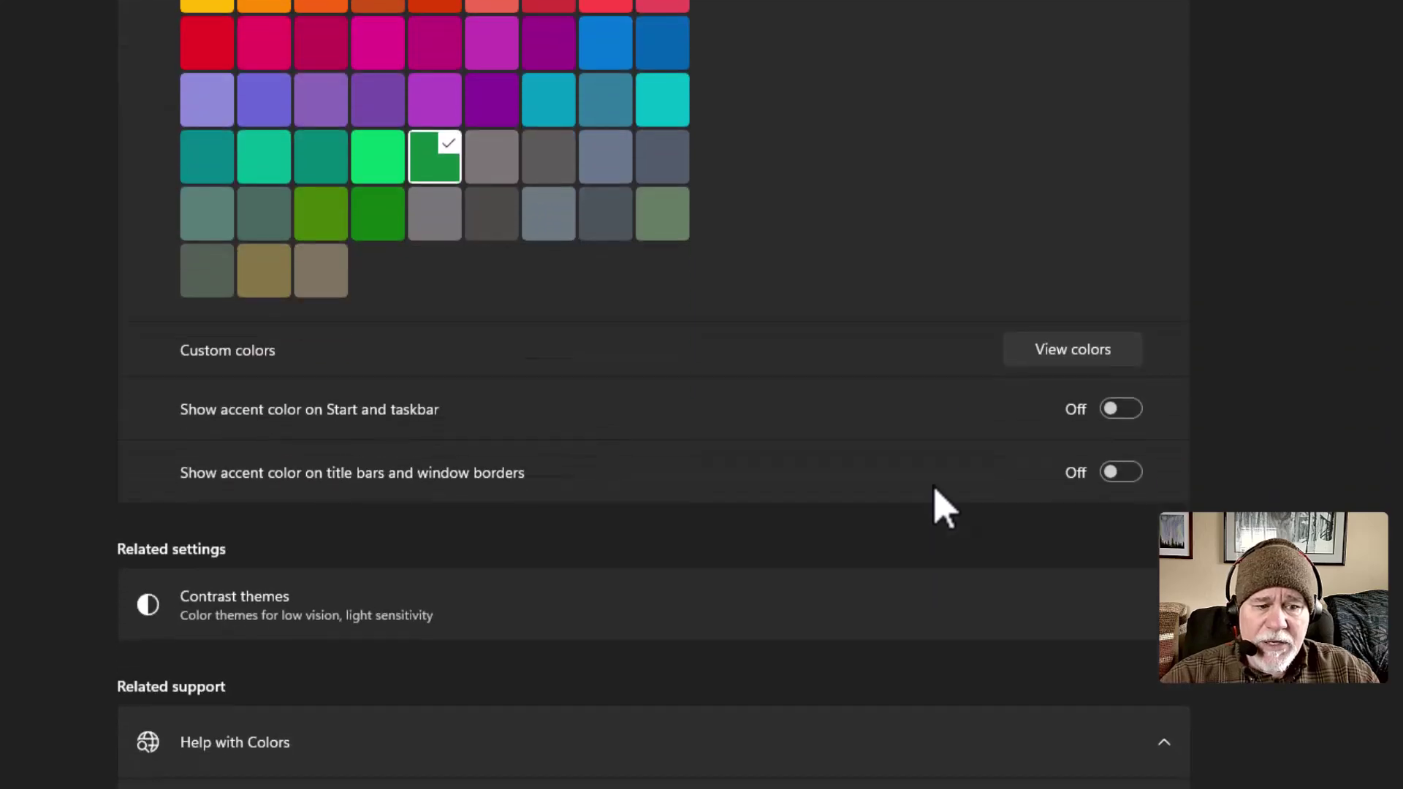
{"action": "scroll", "coordinate": [939, 505], "scroll_direction": "down", "scroll_amount": 2}
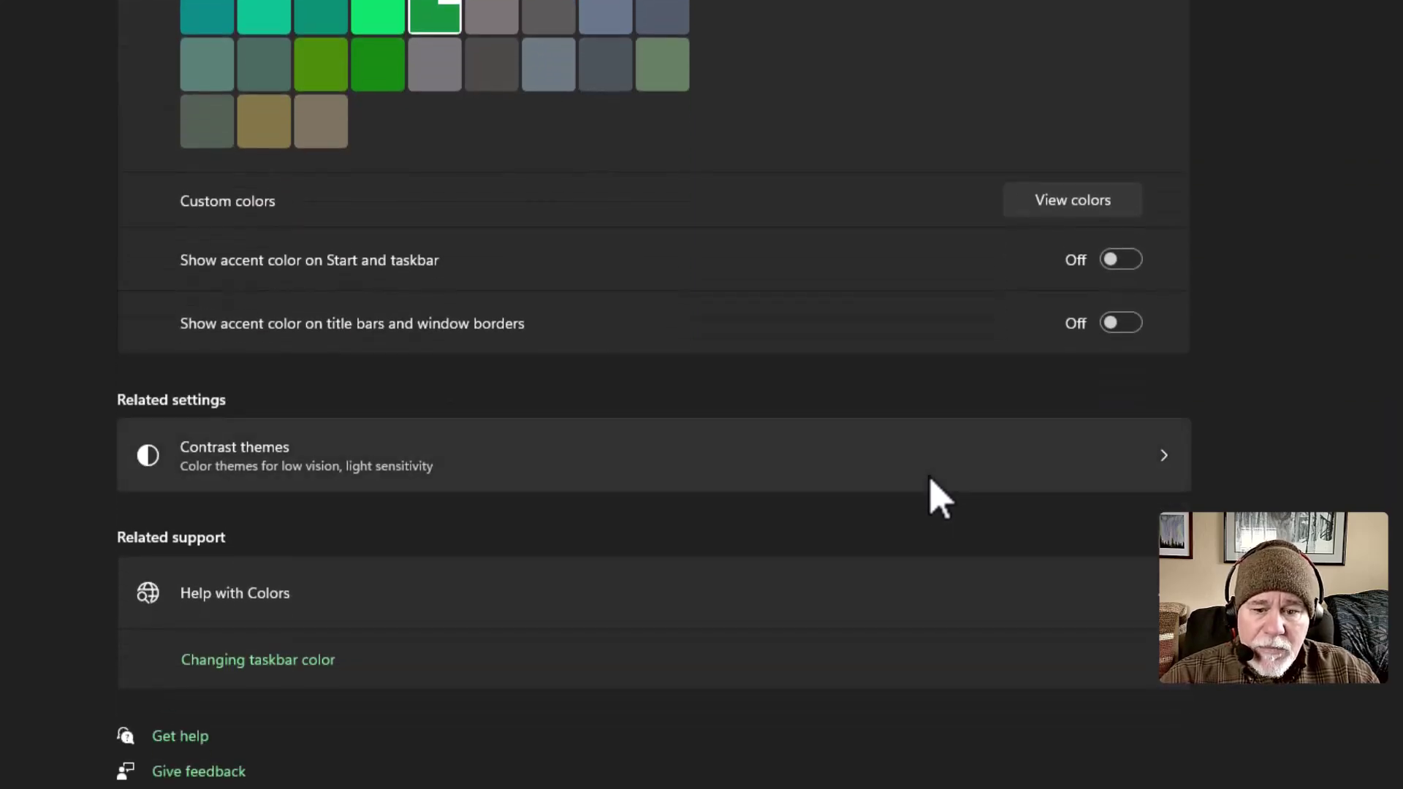
{"action": "scroll", "coordinate": [936, 502], "scroll_direction": "up", "scroll_amount": 8}
{"action": "scroll", "coordinate": [939, 499], "scroll_direction": "down", "scroll_amount": 6}
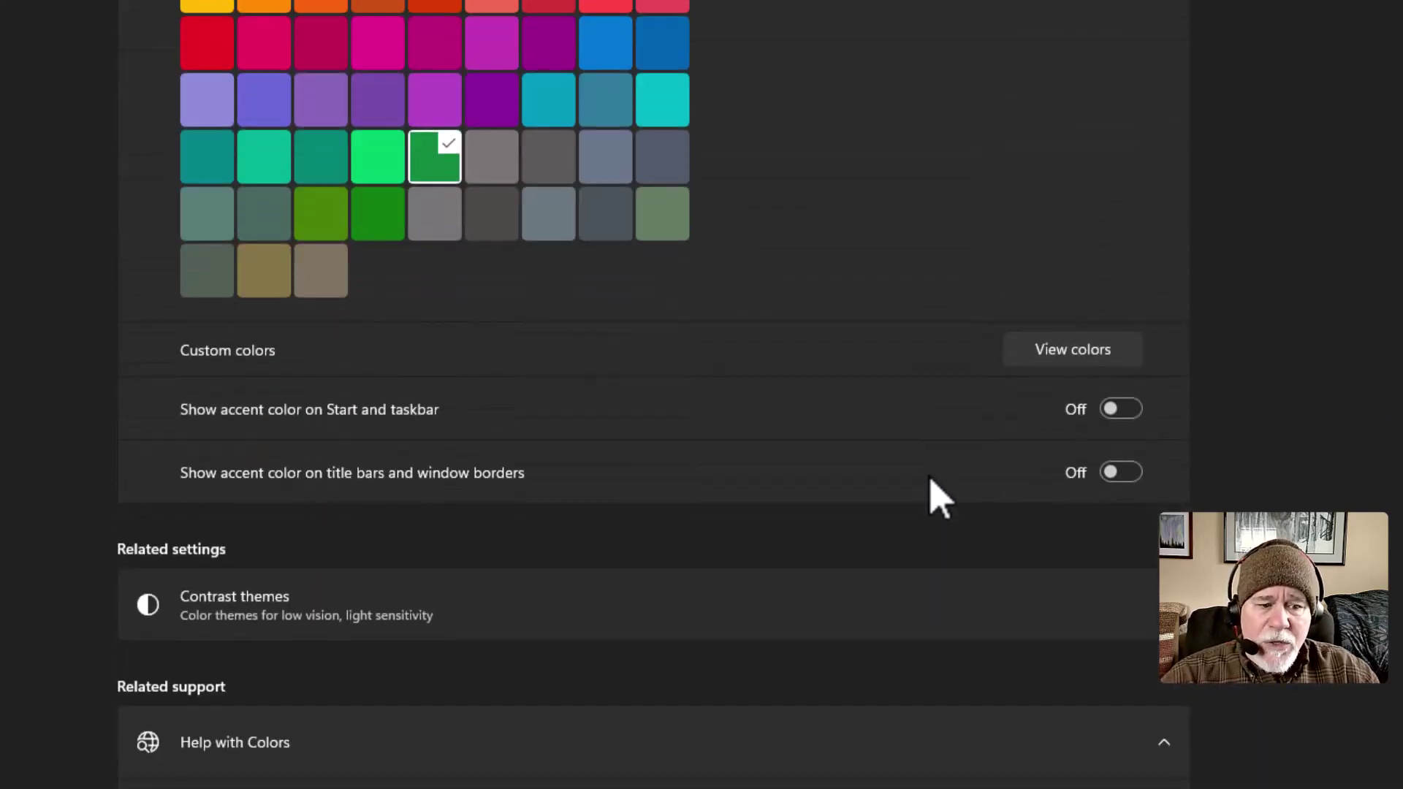
{"action": "scroll", "coordinate": [939, 500], "scroll_direction": "up", "scroll_amount": 3}
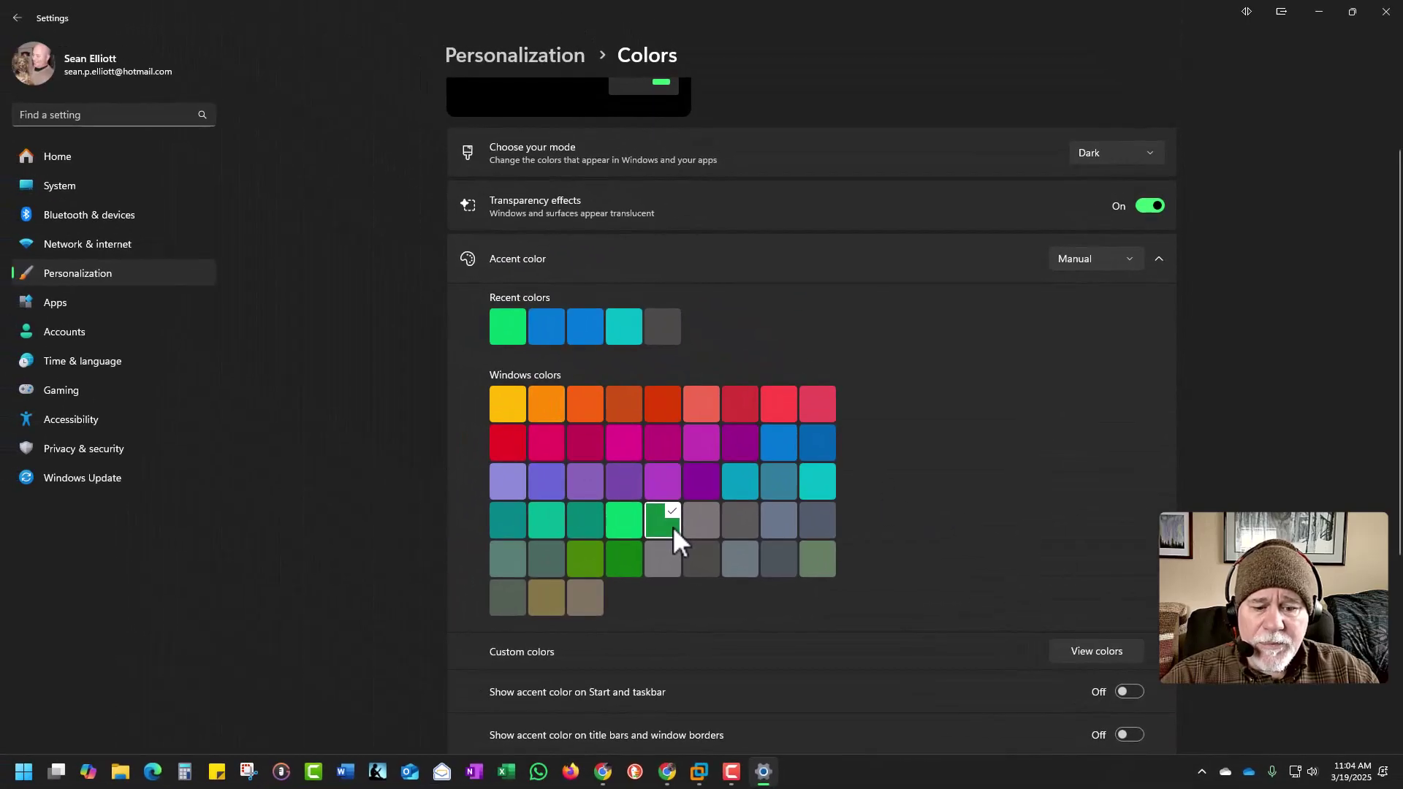
{"action": "scroll", "coordinate": [730, 555], "scroll_direction": "down", "scroll_amount": 3}
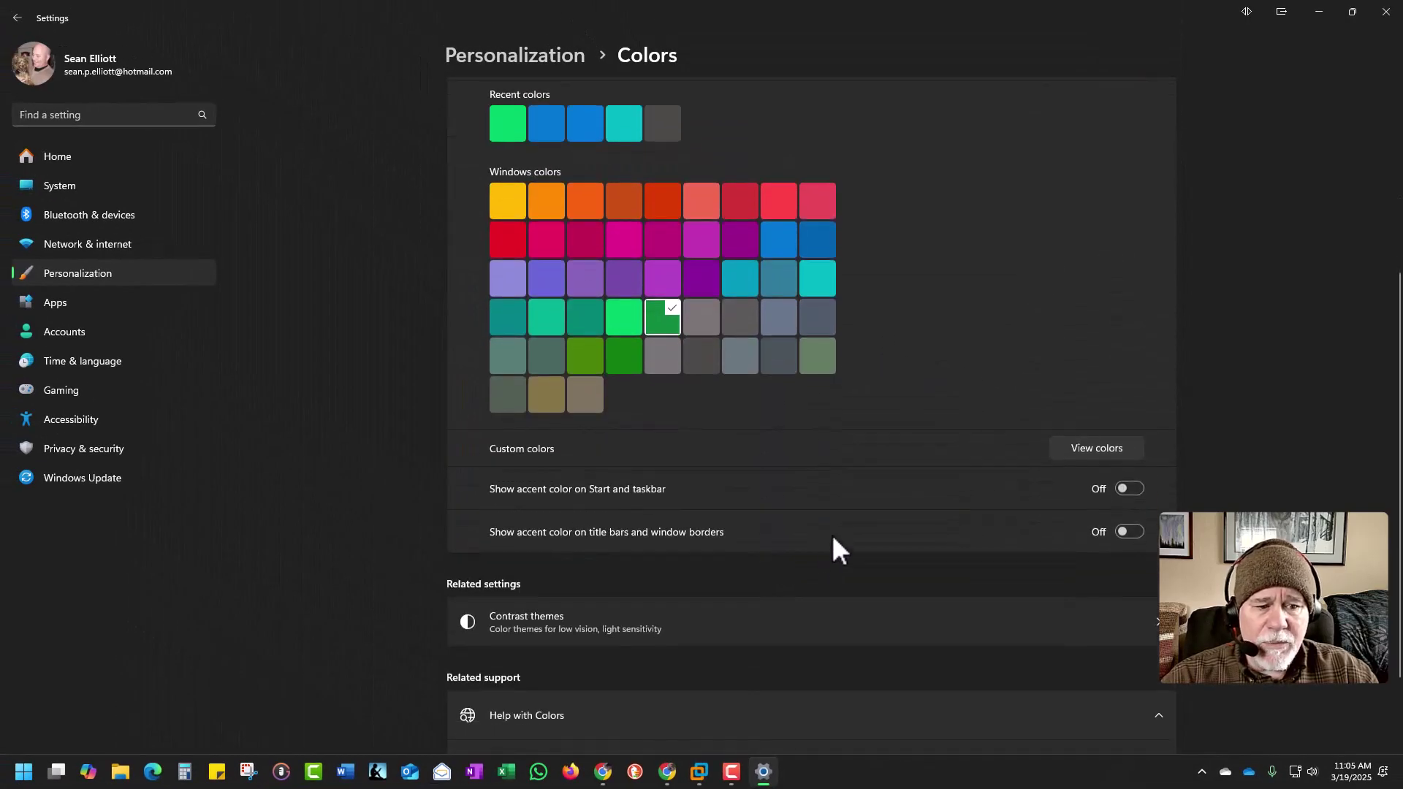
{"action": "scroll", "coordinate": [870, 492], "scroll_direction": "down", "scroll_amount": 2}
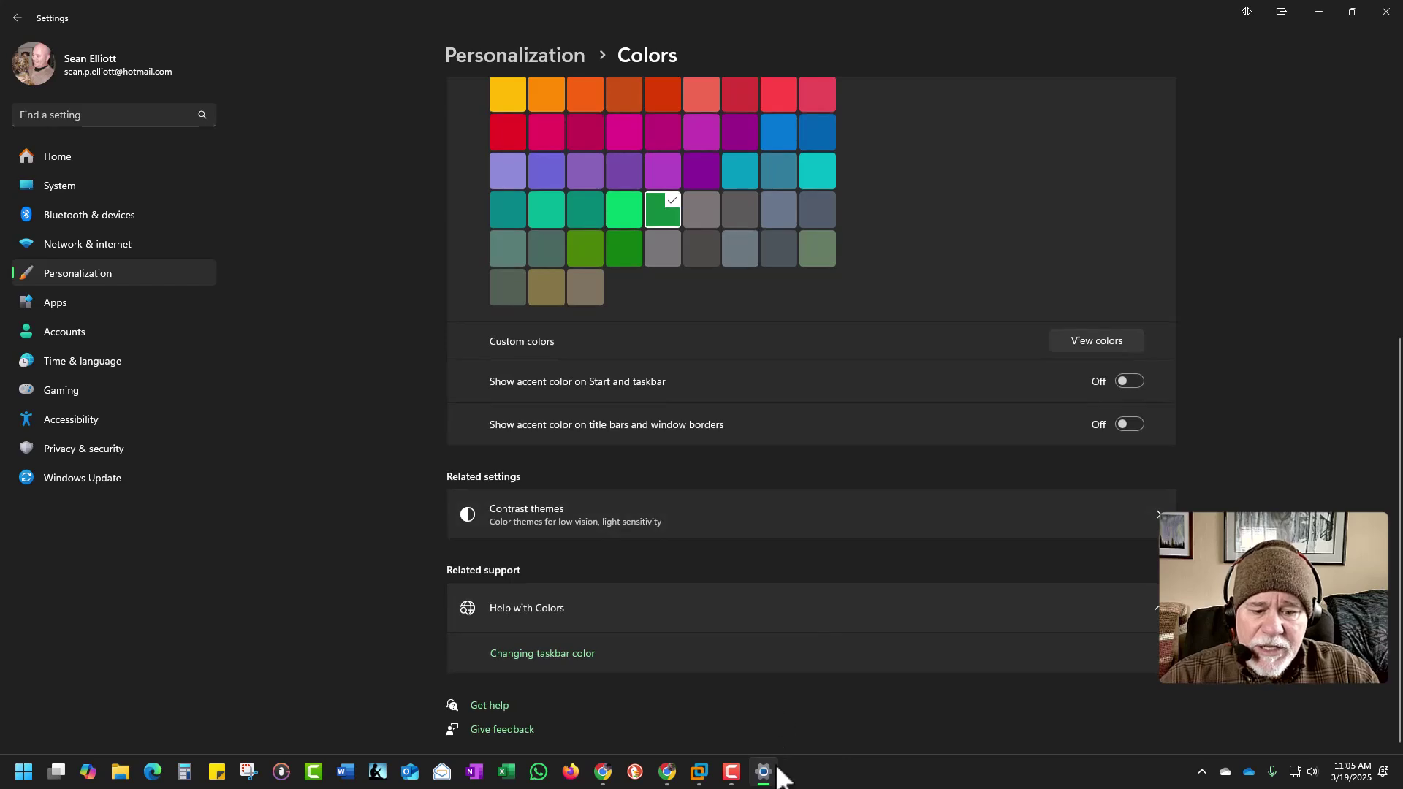
{"action": "mouse_move", "coordinate": [767, 773]}
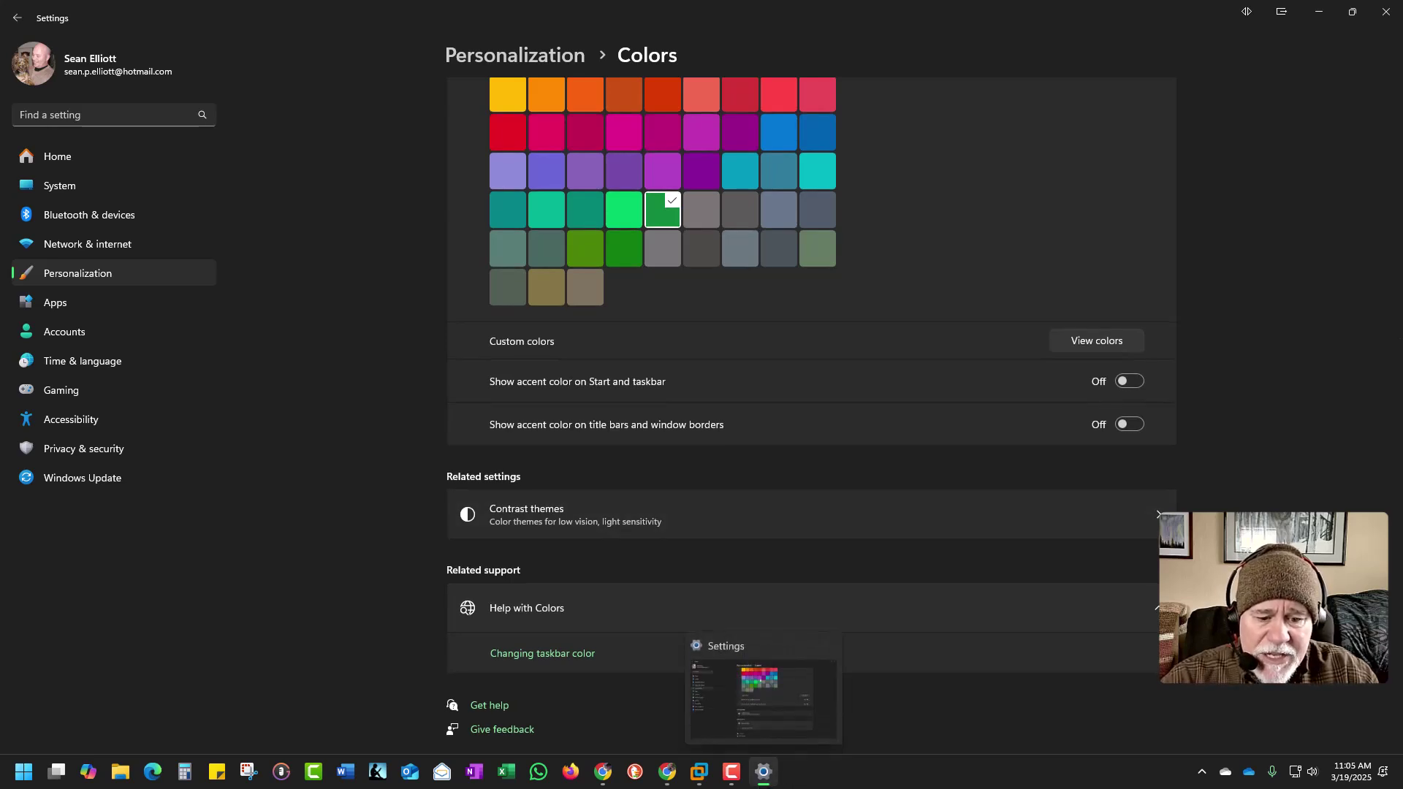
{"action": "scroll", "coordinate": [858, 484], "scroll_direction": "up", "scroll_amount": 2}
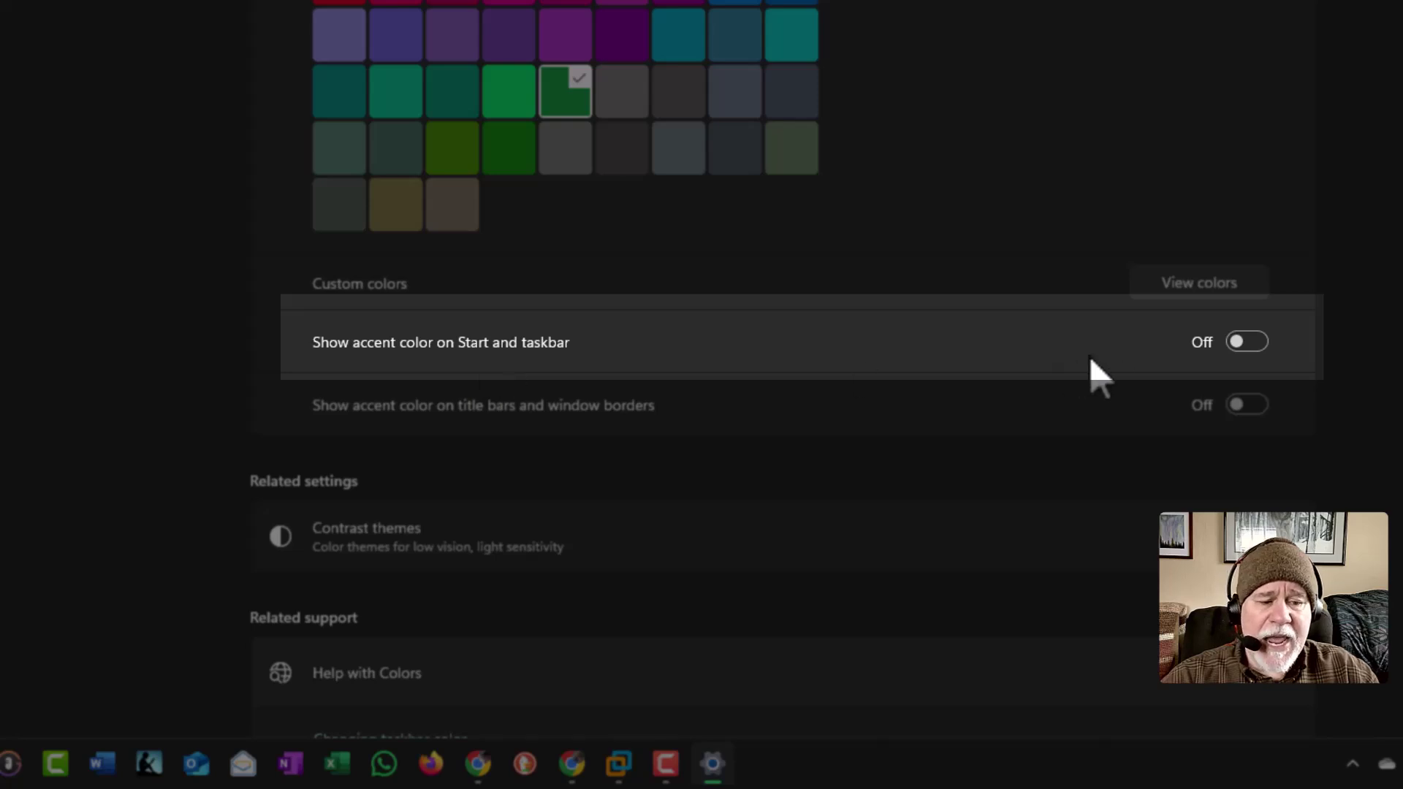
- Show the accent color on Start and taskbar, and try Orchid before setting the accent color to Navy blue
{"action": "left_click", "coordinate": [1256, 347]}
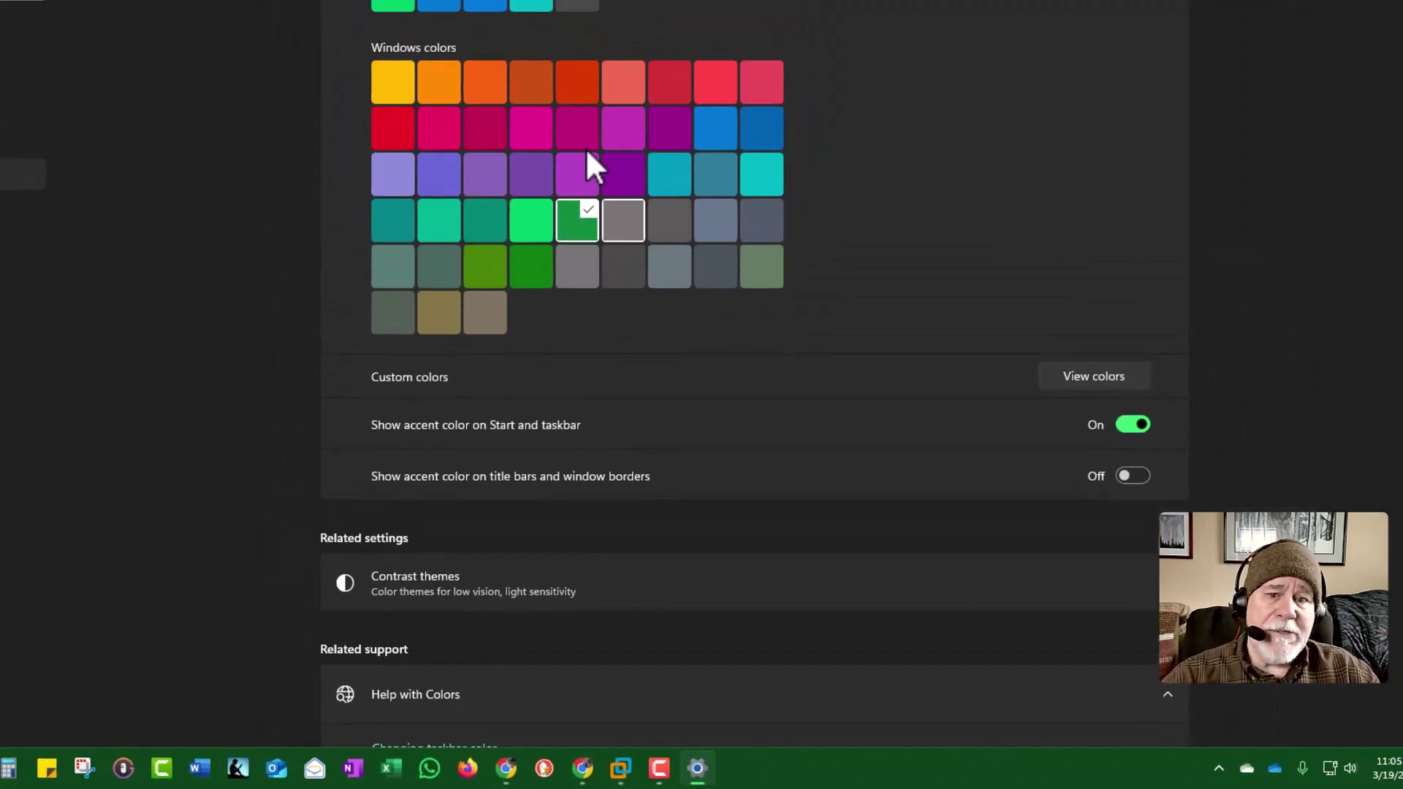
{"action": "left_click", "coordinate": [659, 133]}
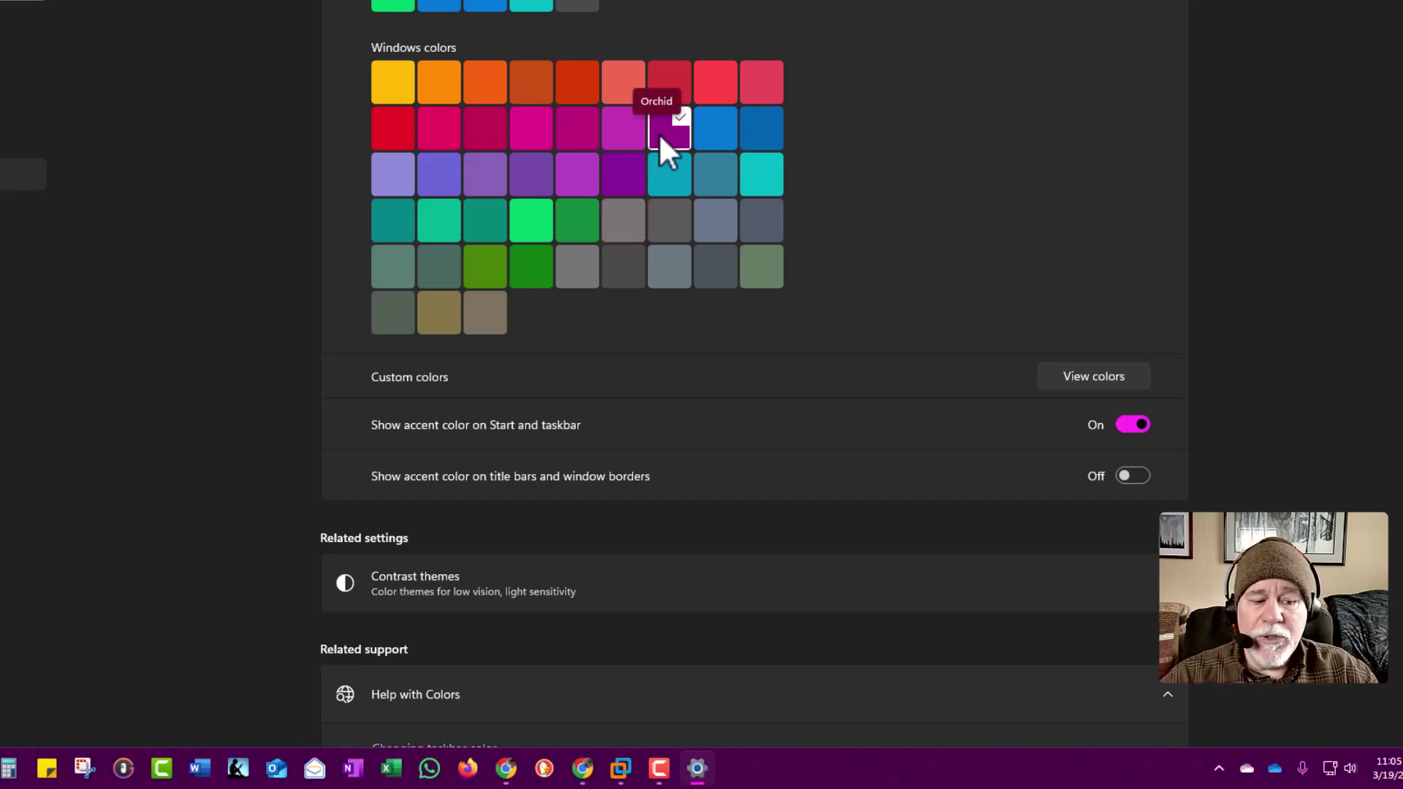
{"action": "left_click", "coordinate": [761, 131]}
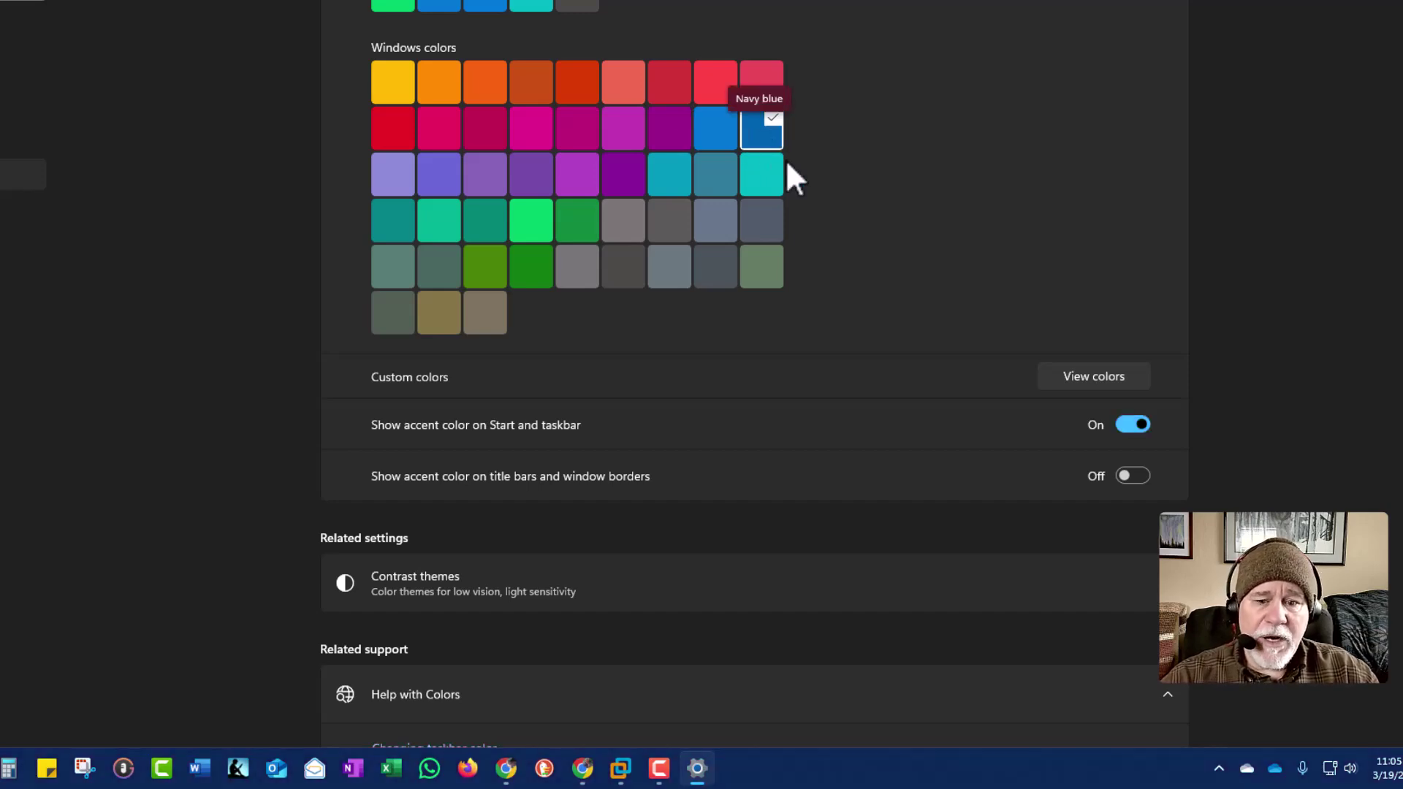
- Try a custom dark green accent color, adjusting its hue and brightness in the custom color picker and applying it
{"action": "left_click", "coordinate": [1079, 380]}
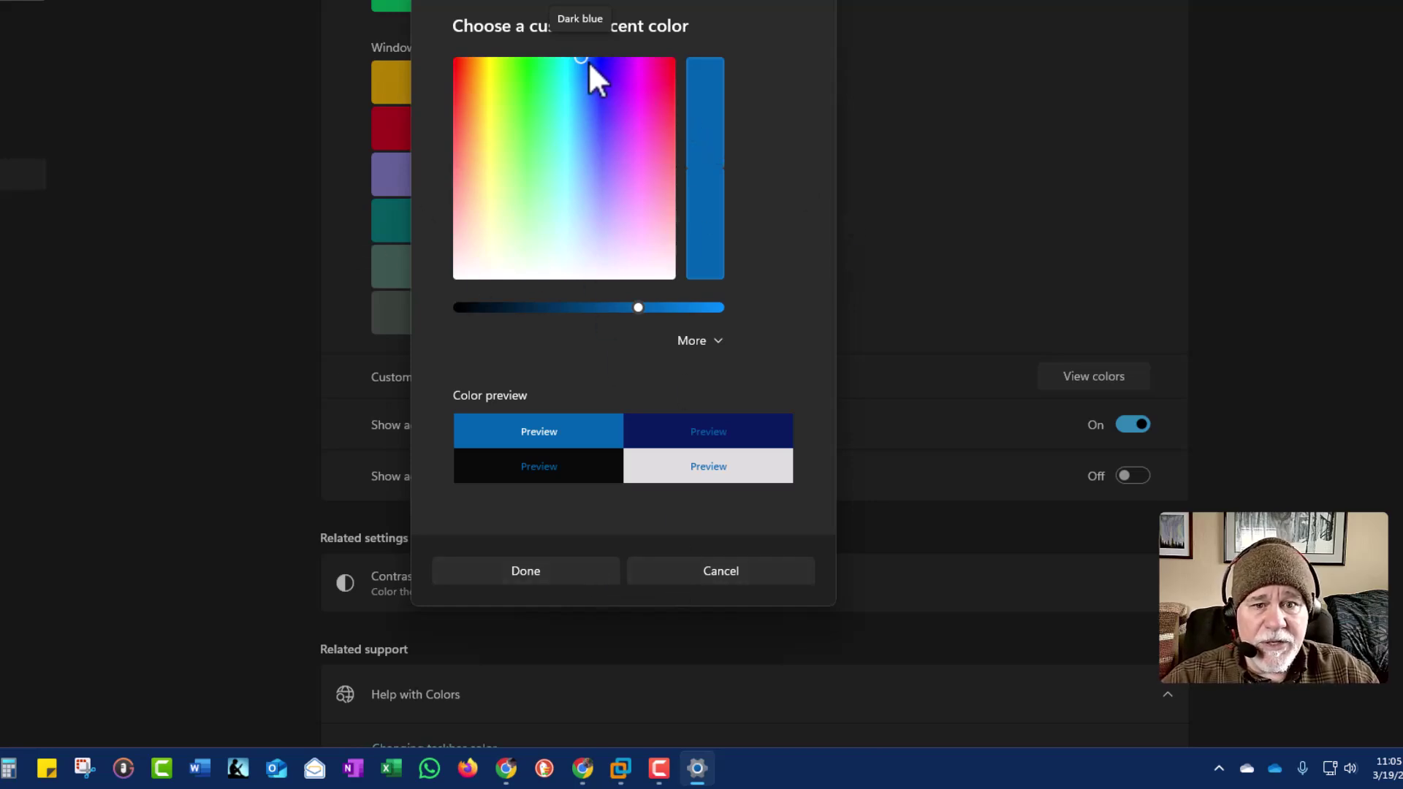
{"action": "left_click_drag", "start_coordinate": [589, 62], "coordinate": [548, 180]}
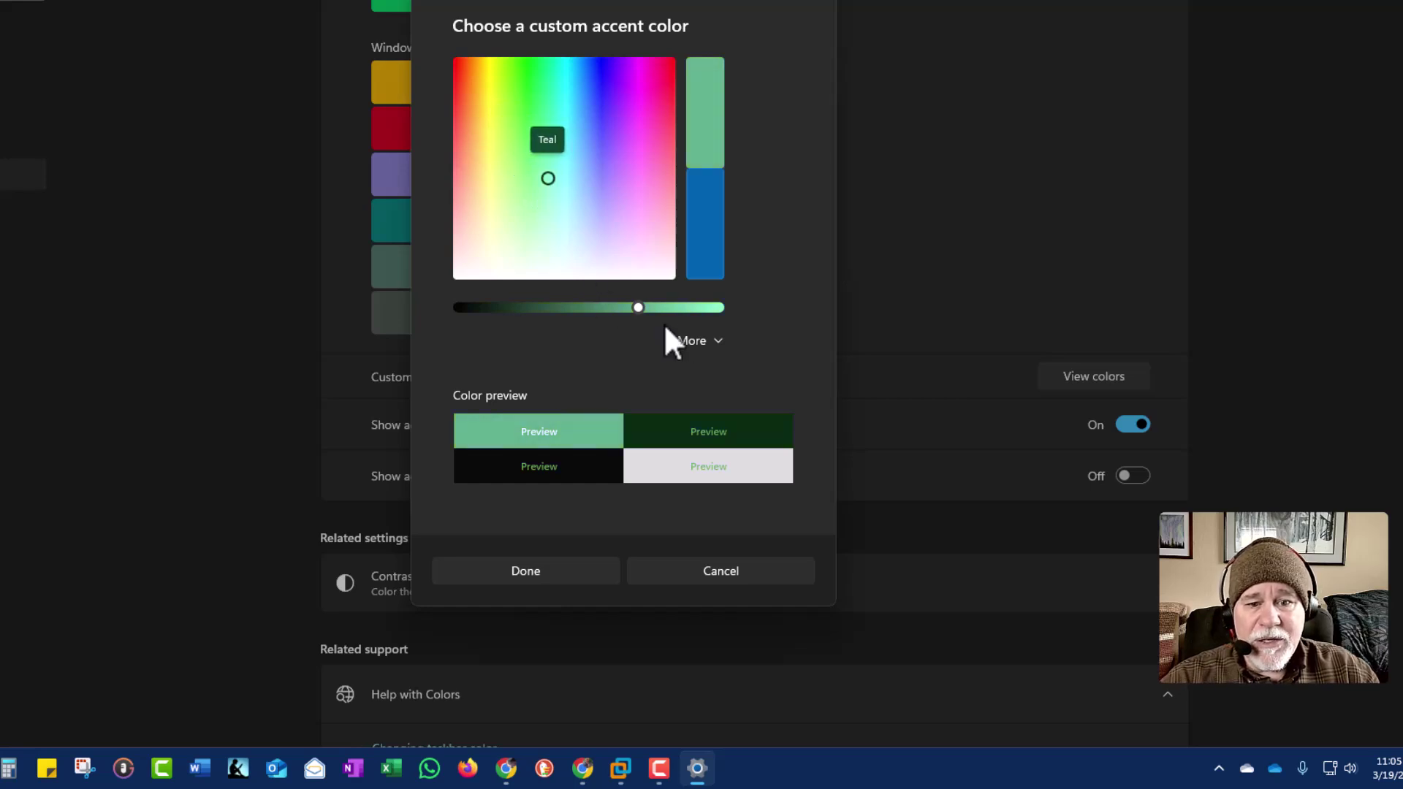
{"action": "left_click_drag", "start_coordinate": [639, 307], "coordinate": [599, 316]}
{"action": "left_click_drag", "start_coordinate": [550, 182], "coordinate": [529, 155]}
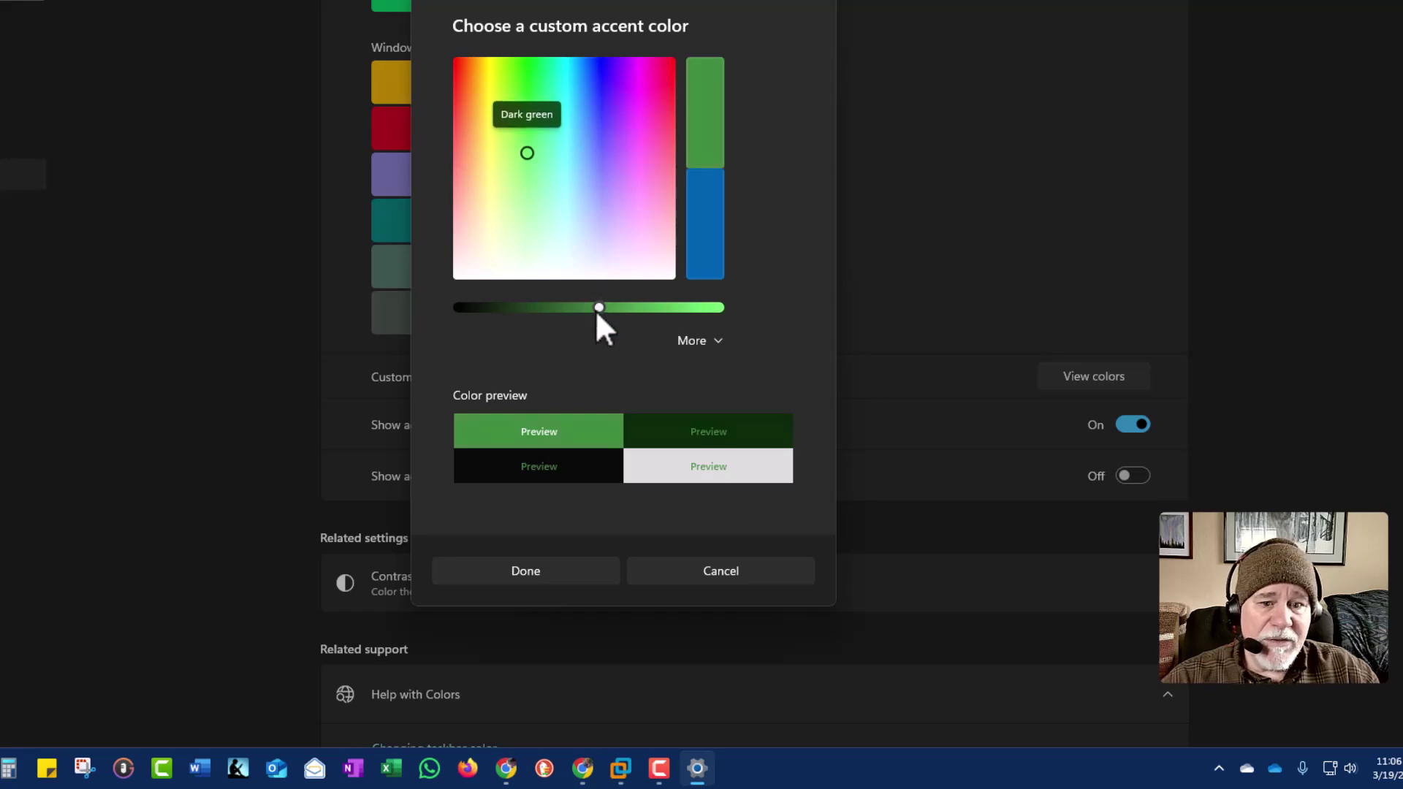
{"action": "left_click_drag", "start_coordinate": [595, 309], "coordinate": [598, 307]}
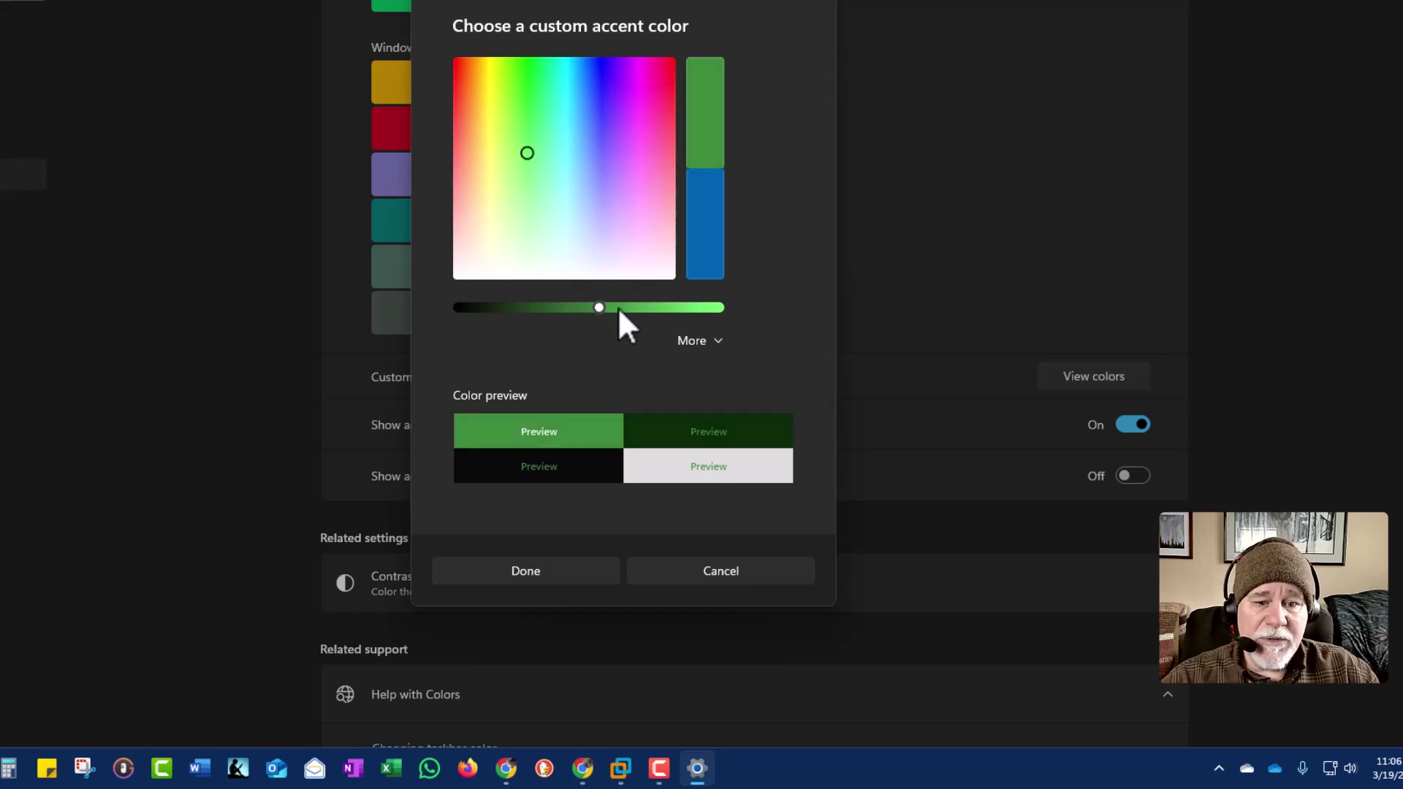
{"action": "left_click", "coordinate": [547, 574]}
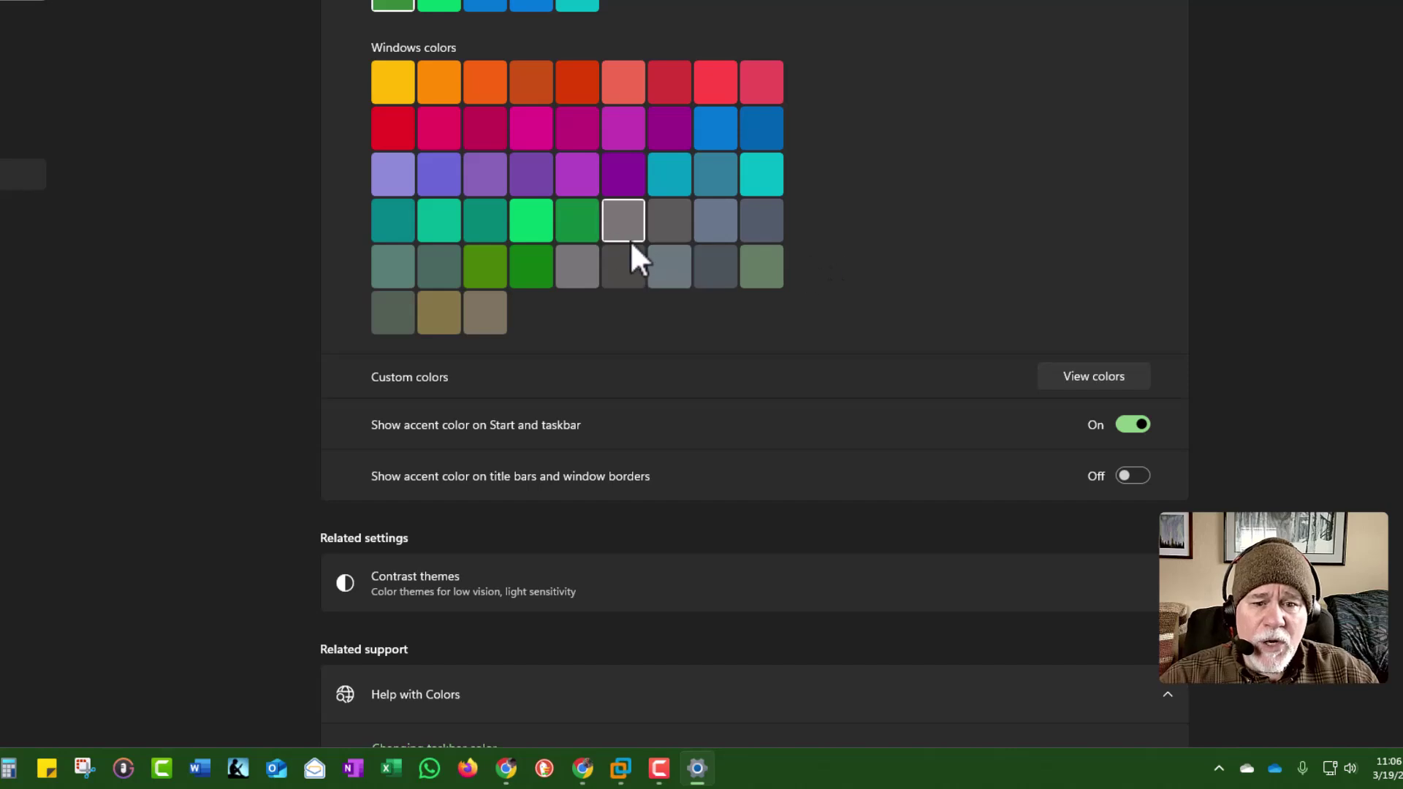
- Choose the darker green in the fourth row of Windows colors, stop showing the accent color on Start and taskbar, and close Settings
{"action": "left_click", "coordinate": [574, 228]}
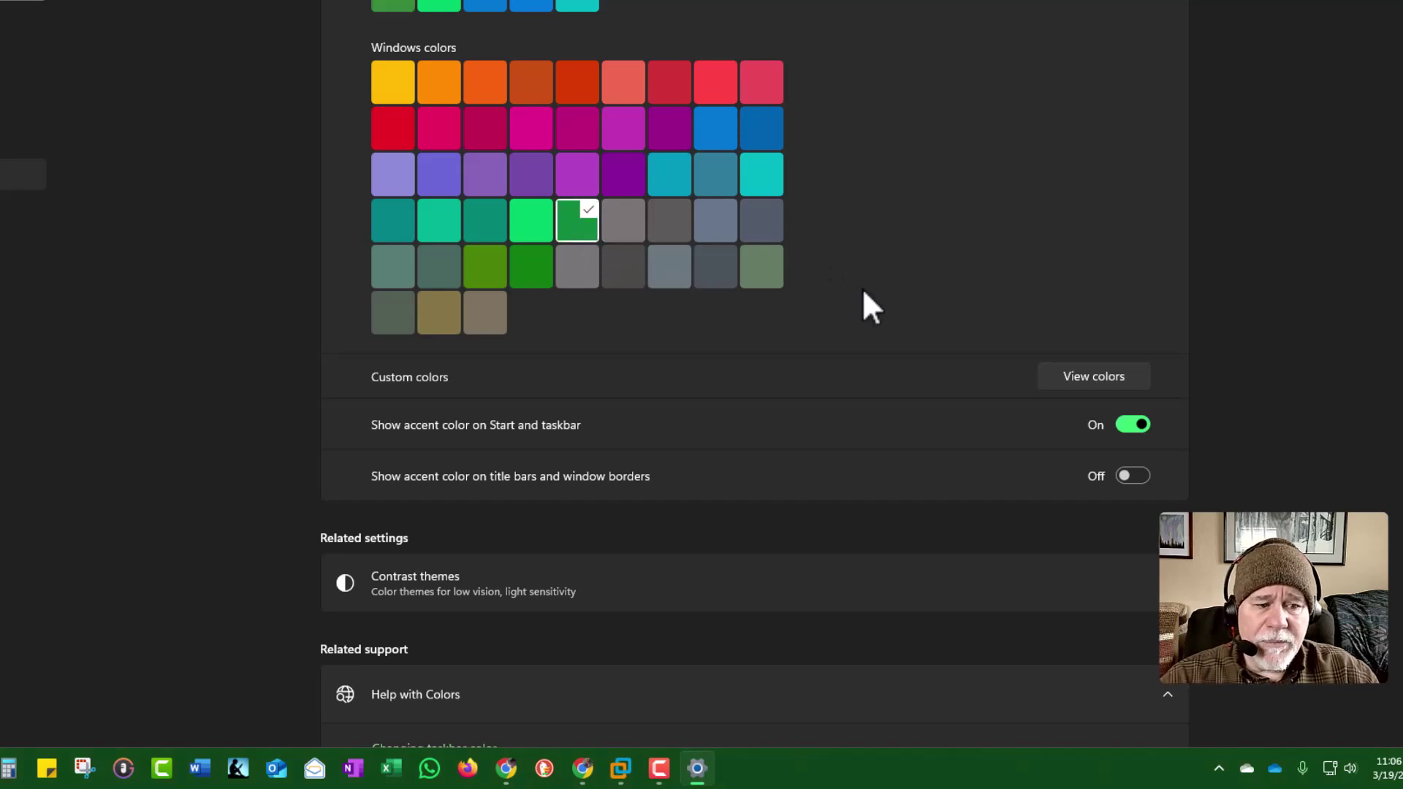
{"action": "left_click", "coordinate": [1145, 428]}
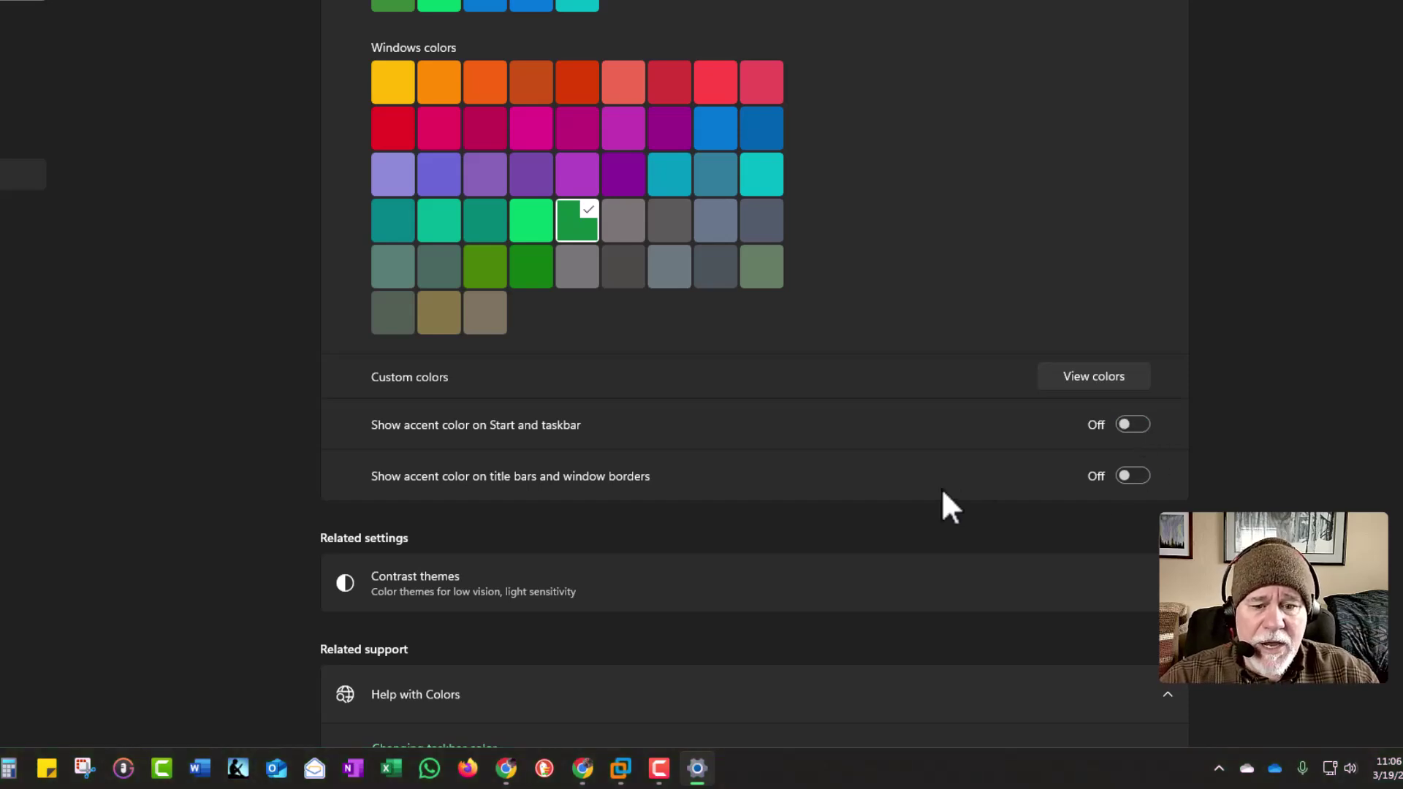
{"action": "left_click", "coordinate": [1131, 479]}
{"action": "left_click", "coordinate": [1138, 476]}
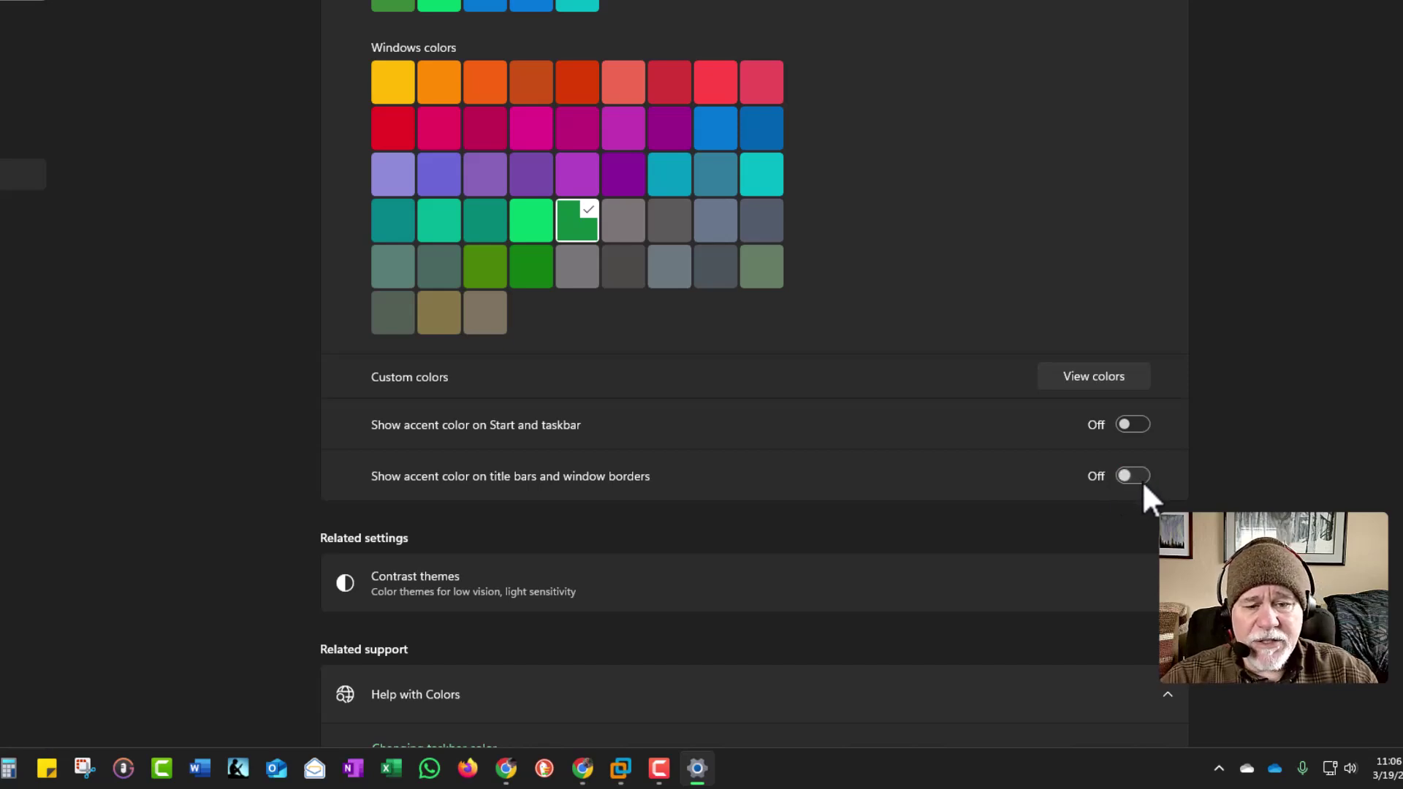
{"action": "scroll", "coordinate": [1142, 481], "scroll_direction": "down", "scroll_amount": 2}
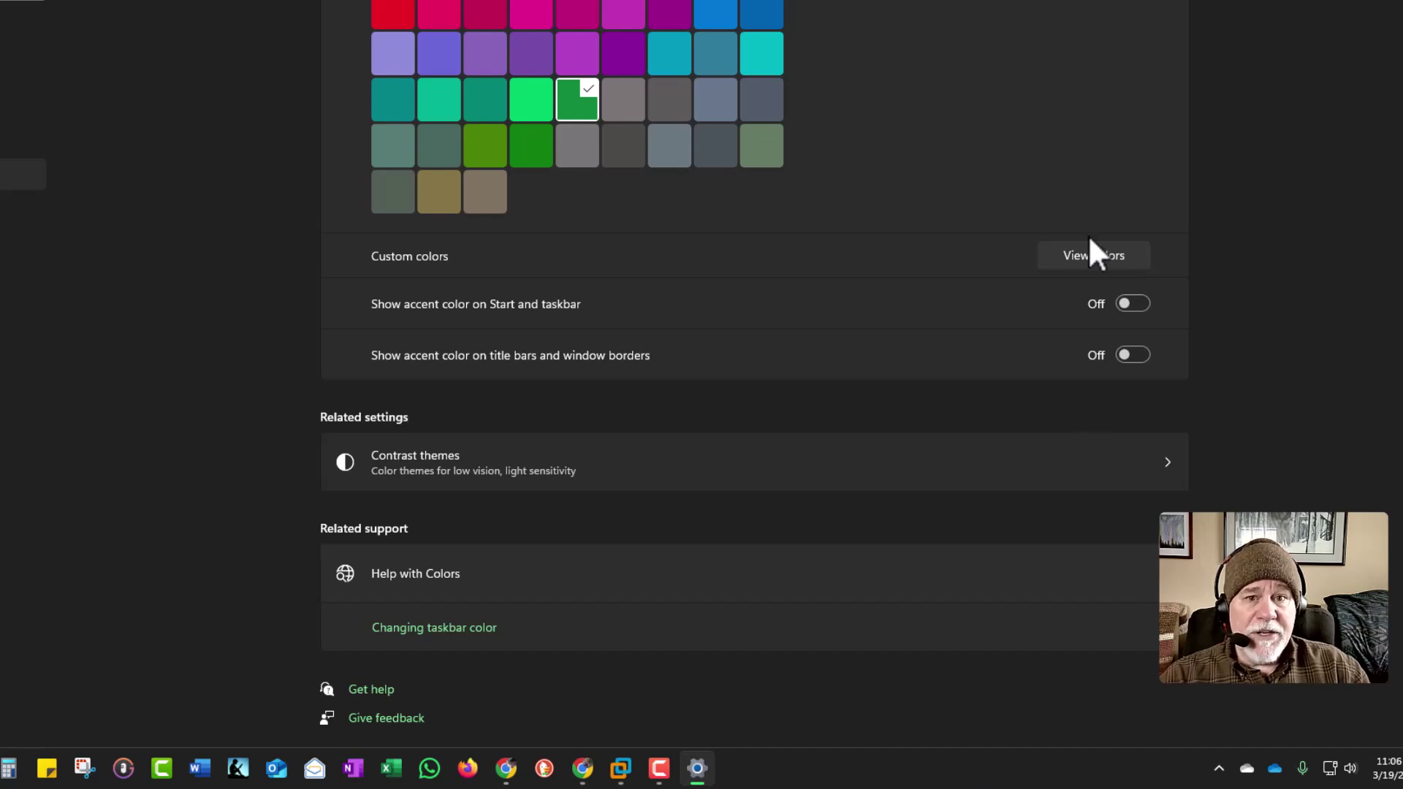
{"action": "key", "text": "alt+F4"}
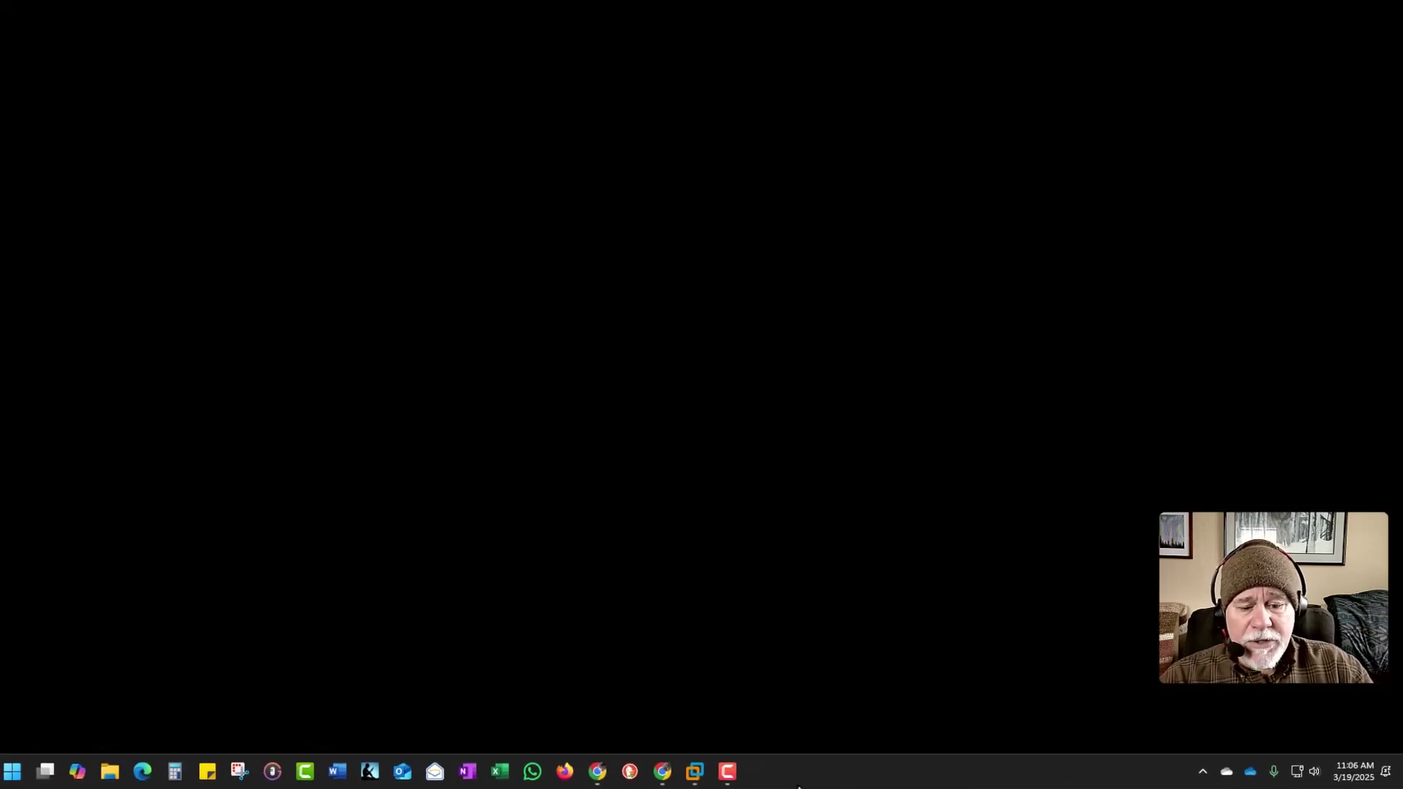
- Switch back to the Windows 11 virtual machine and look over the pinned apps in its Start menu
{"action": "left_click", "coordinate": [731, 773]}
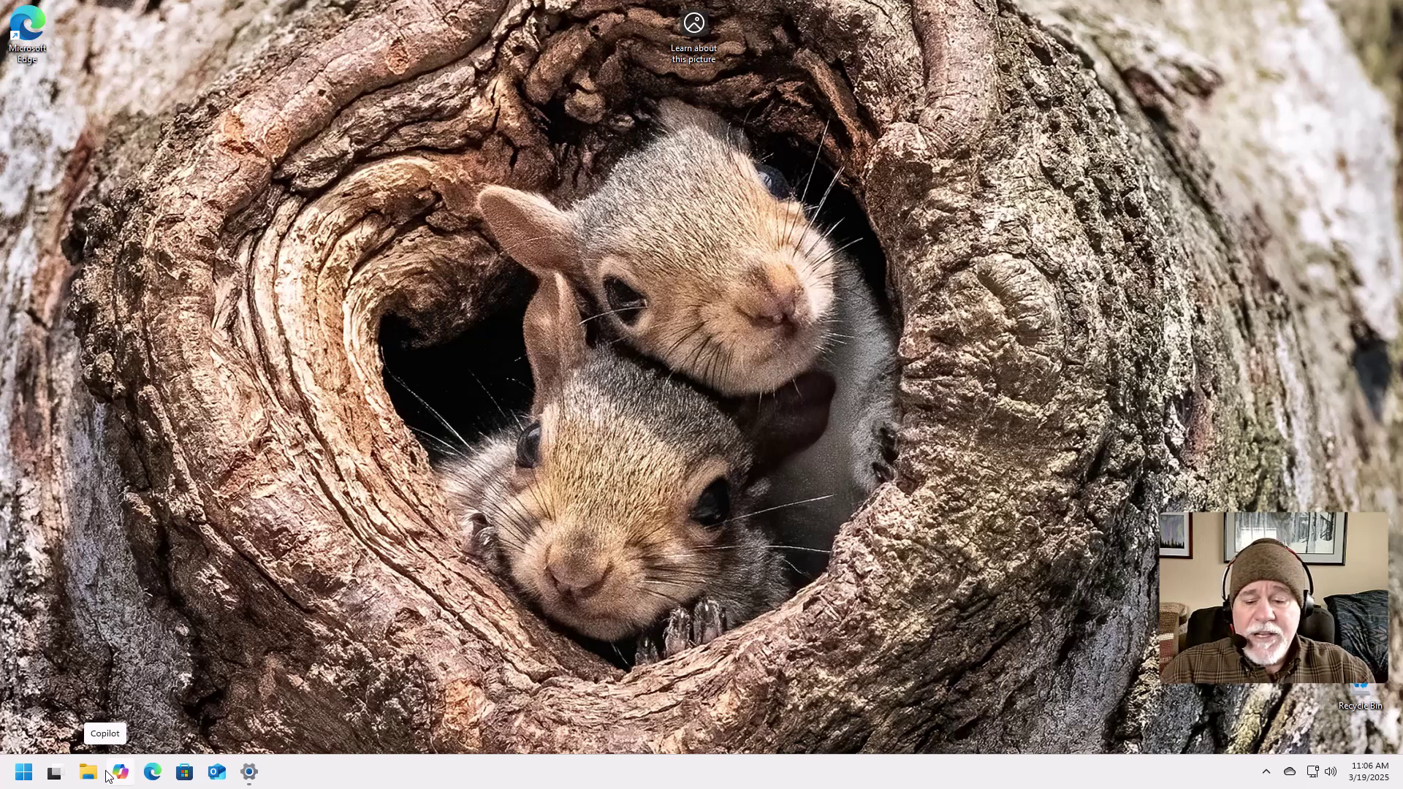
{"action": "left_click", "coordinate": [24, 772]}
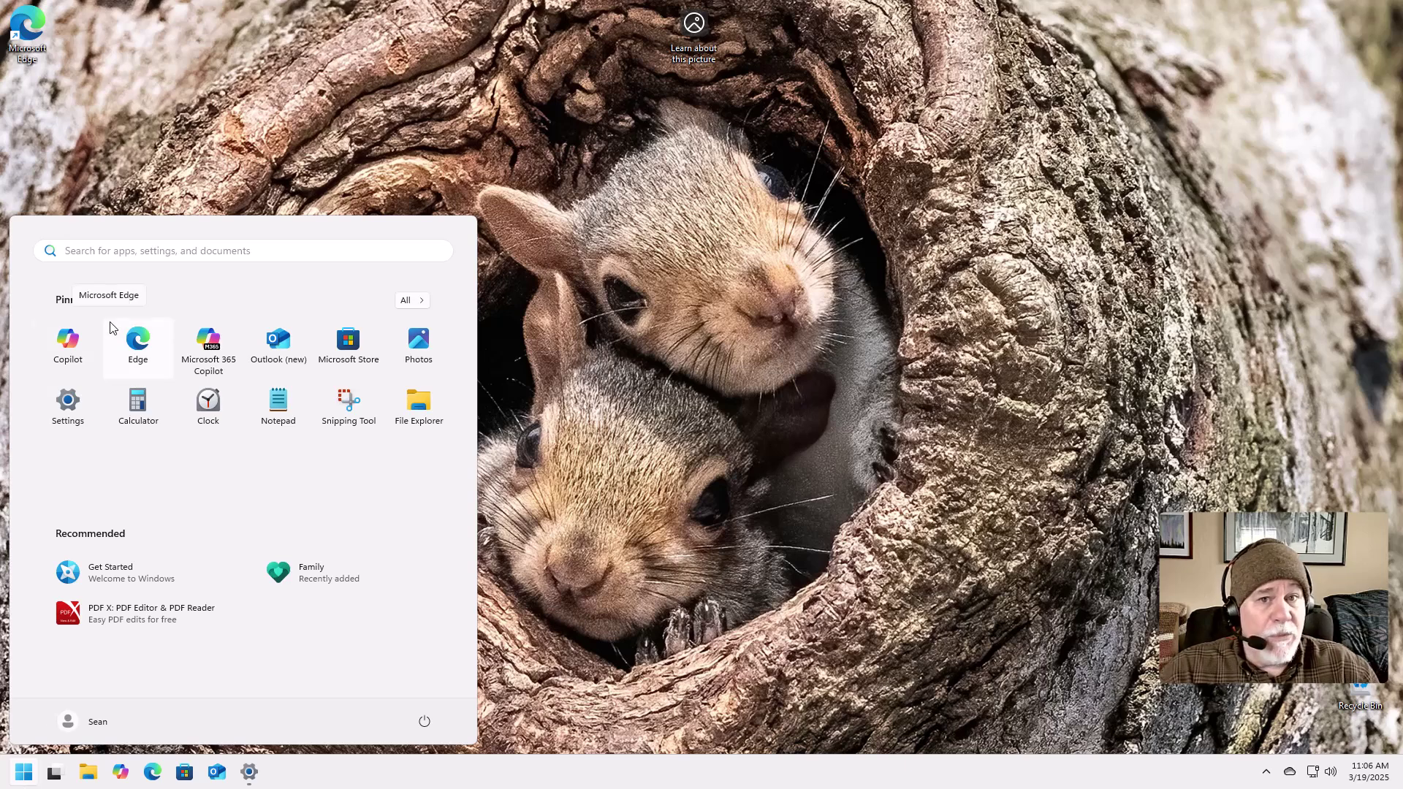
{"action": "left_click", "coordinate": [494, 415]}
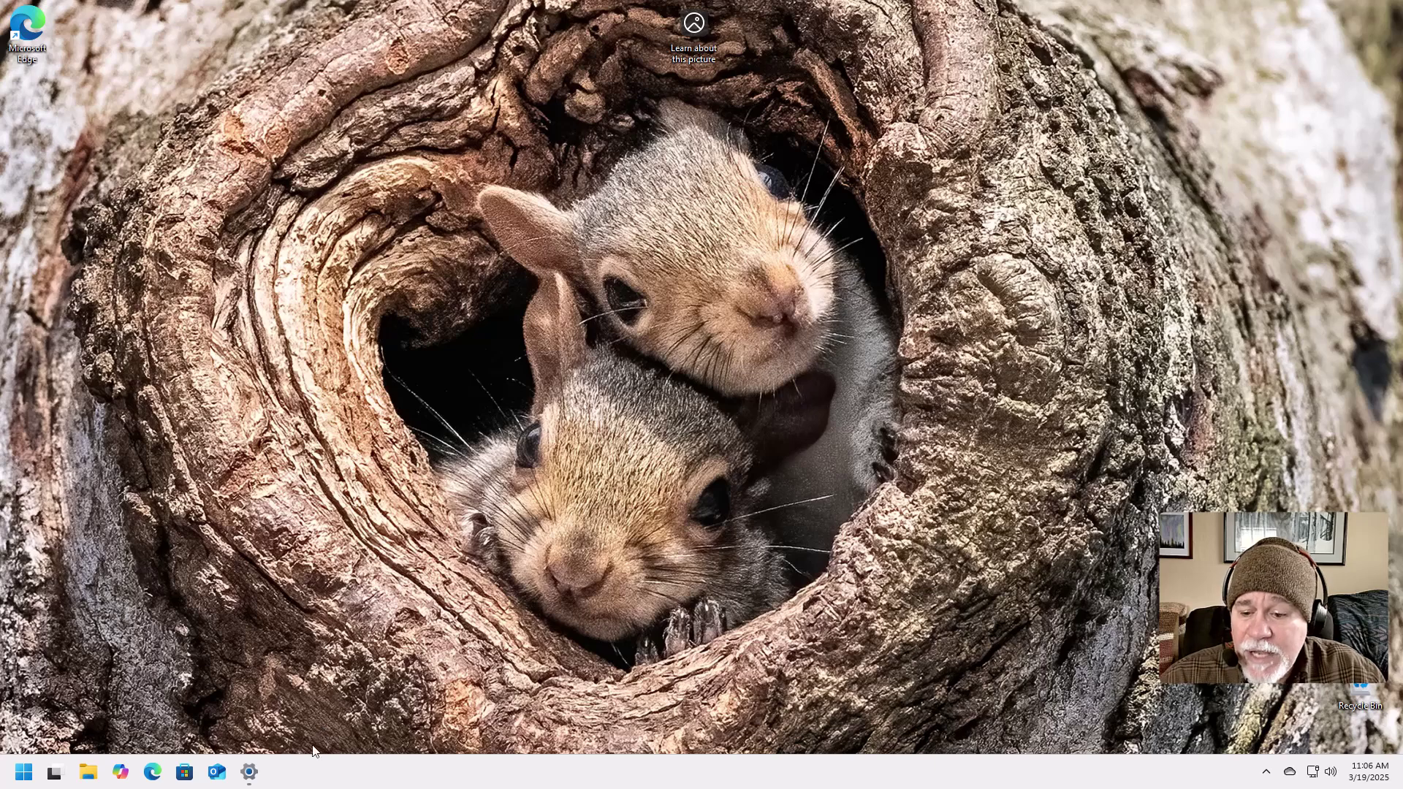
- Unpin Outlook (new) and Microsoft Store from the taskbar
{"action": "right_click", "coordinate": [222, 783]}
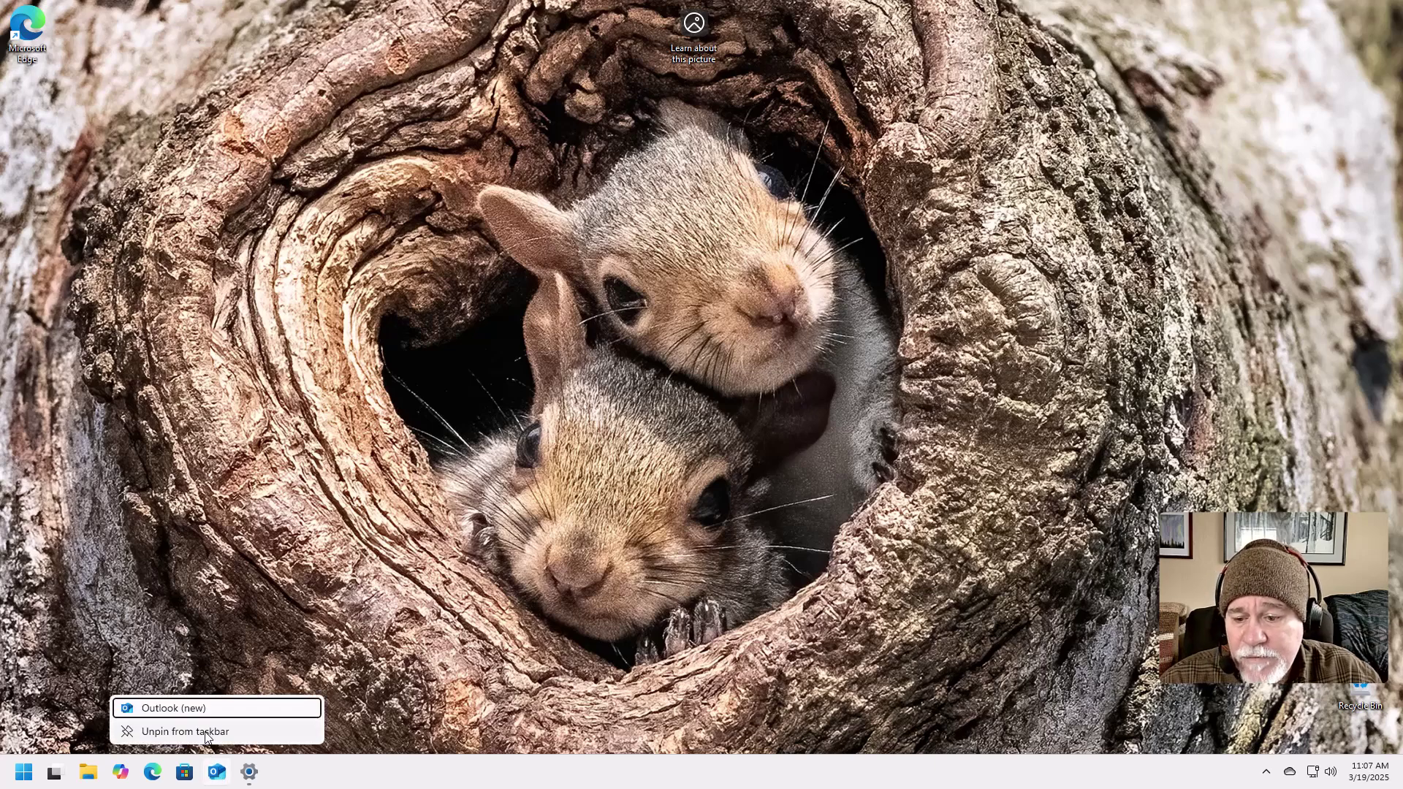
{"action": "left_click", "coordinate": [206, 733]}
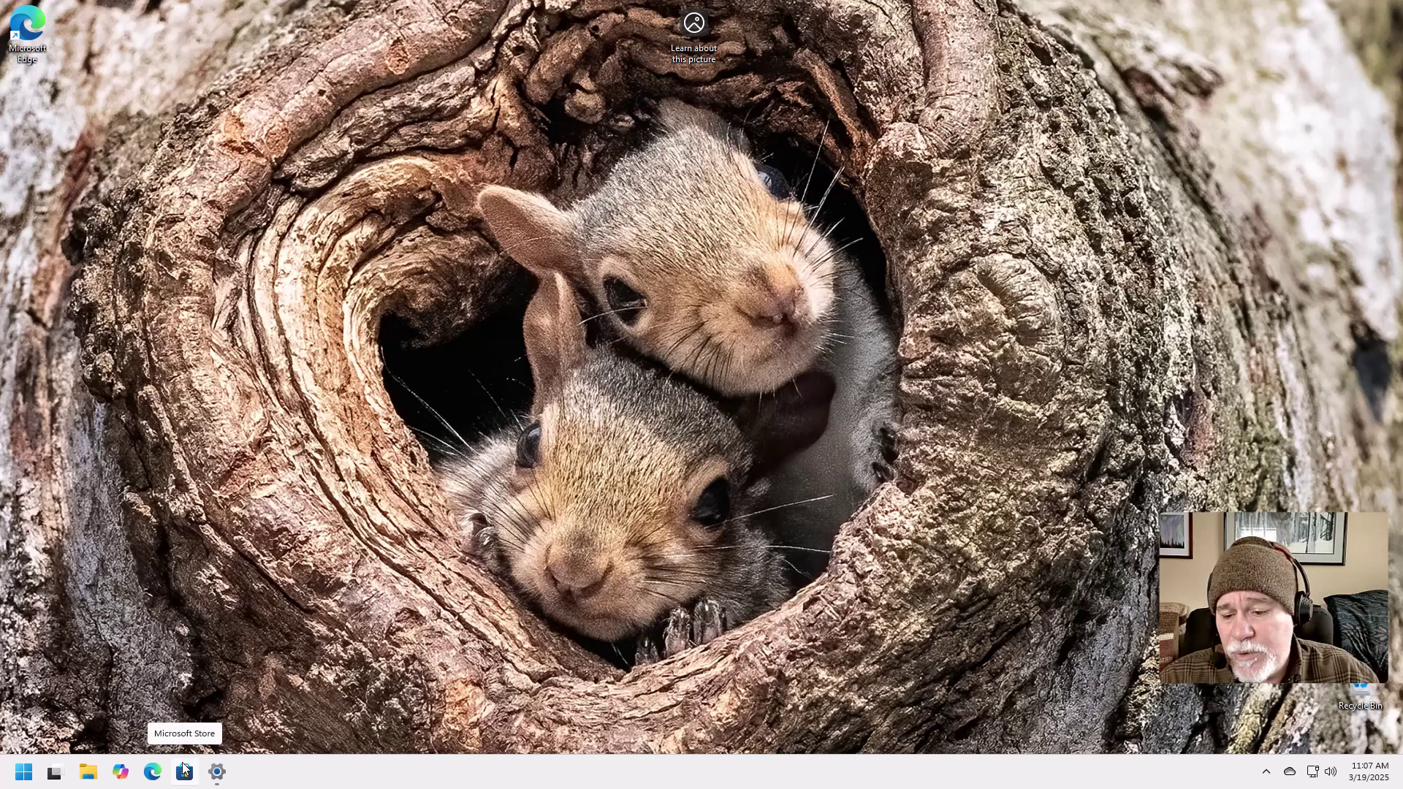
{"action": "right_click", "coordinate": [189, 772]}
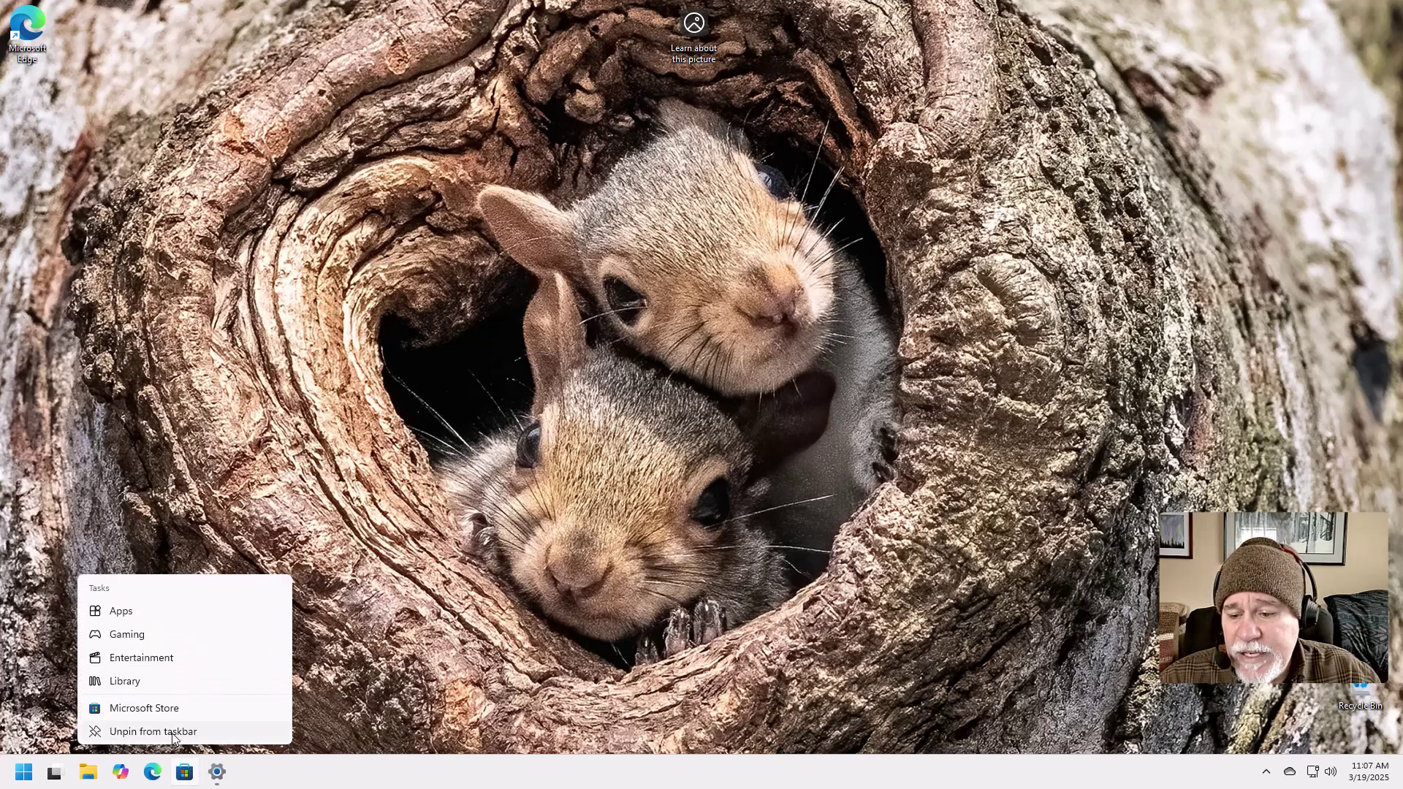
{"action": "left_click", "coordinate": [174, 732]}
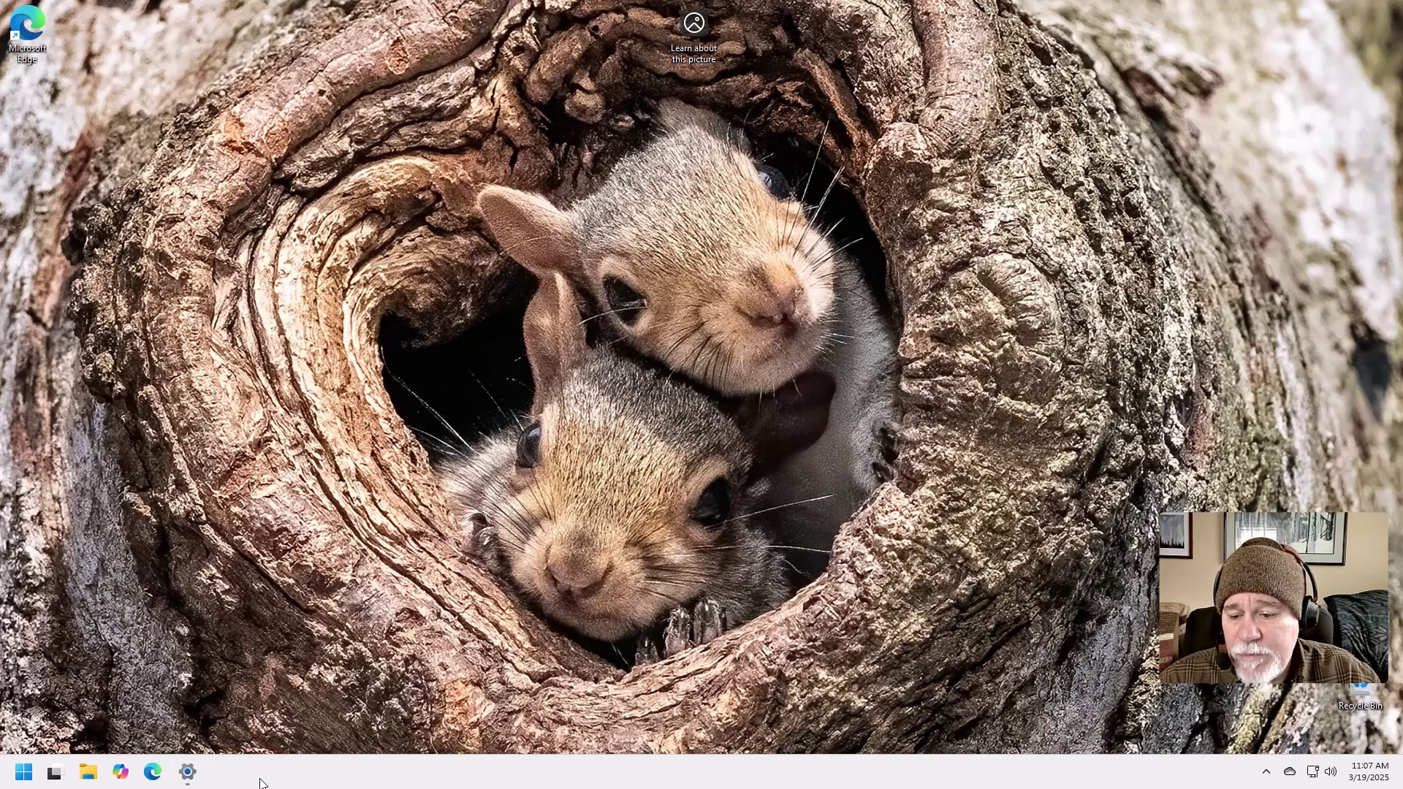
- Open Copilot for a brief look and close it, and do the same with File Explorer
{"action": "left_click", "coordinate": [121, 773]}
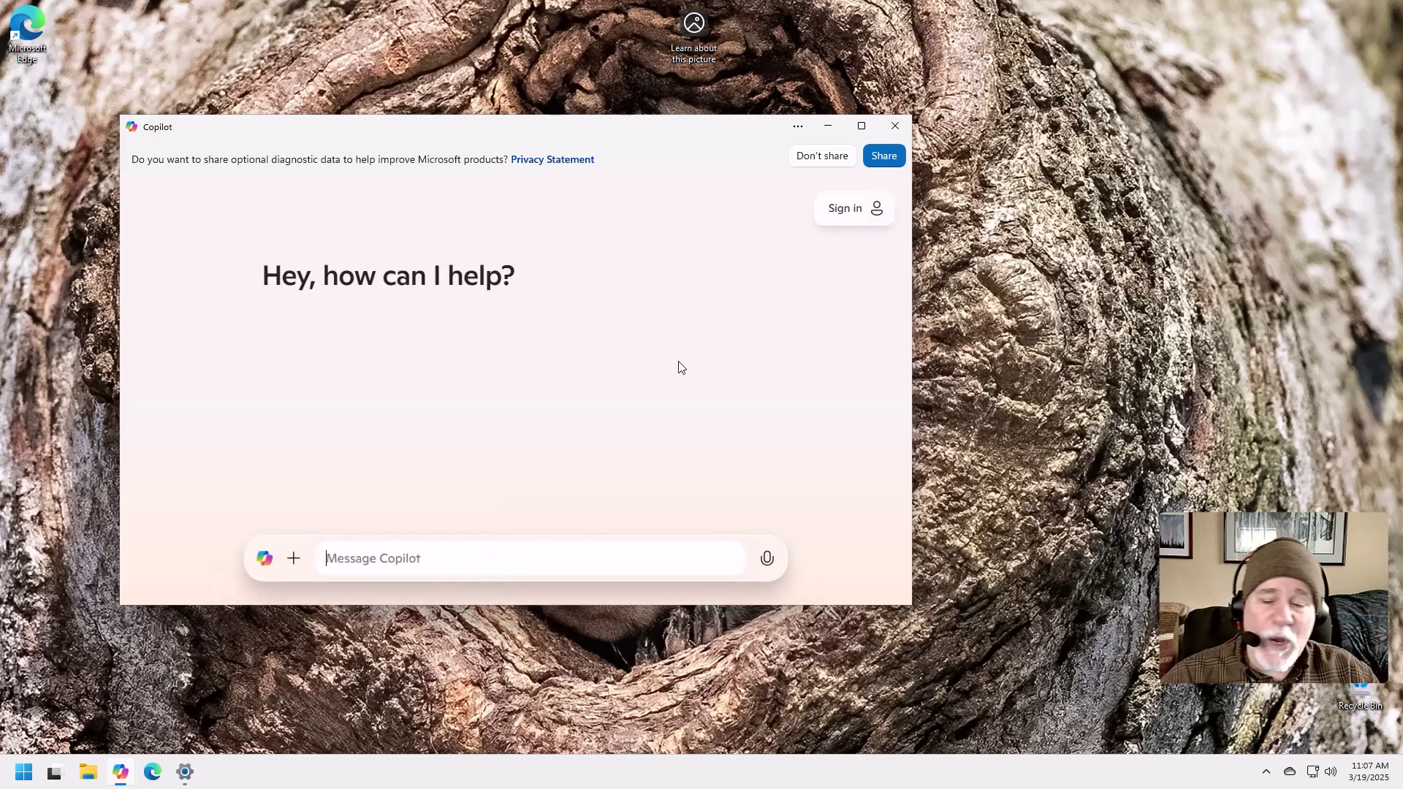
{"action": "left_click", "coordinate": [896, 130]}
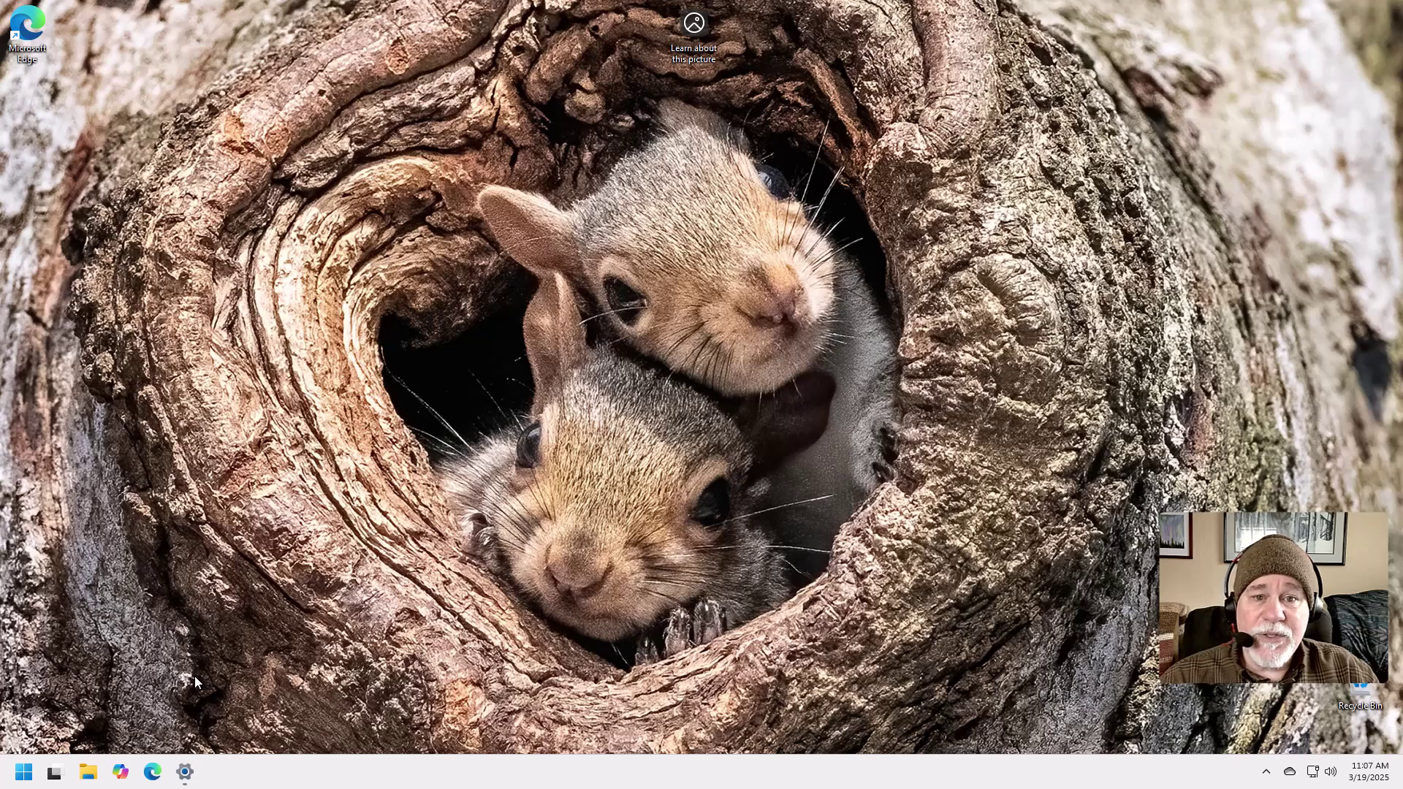
{"action": "key", "text": "super+e"}
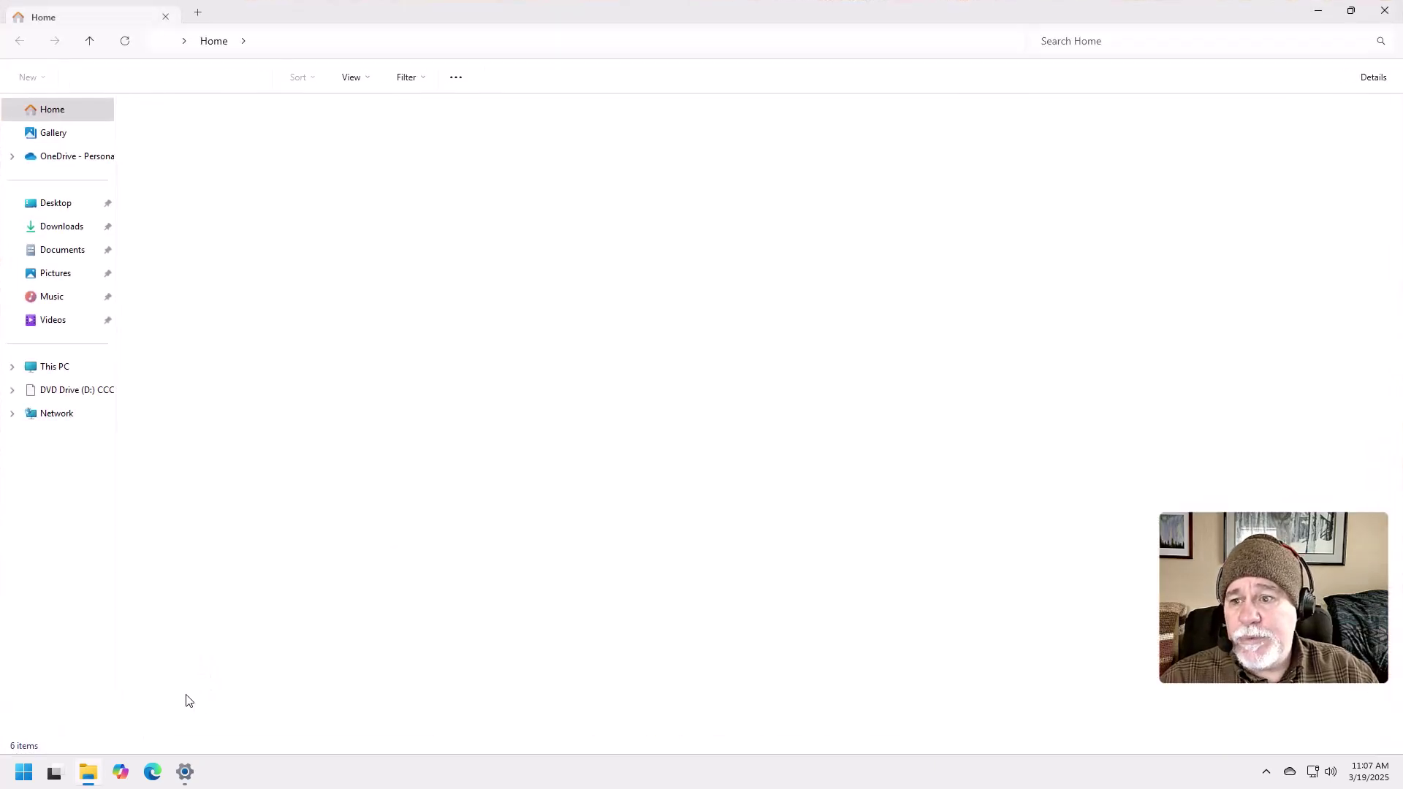
{"action": "left_click", "coordinate": [1386, 15]}
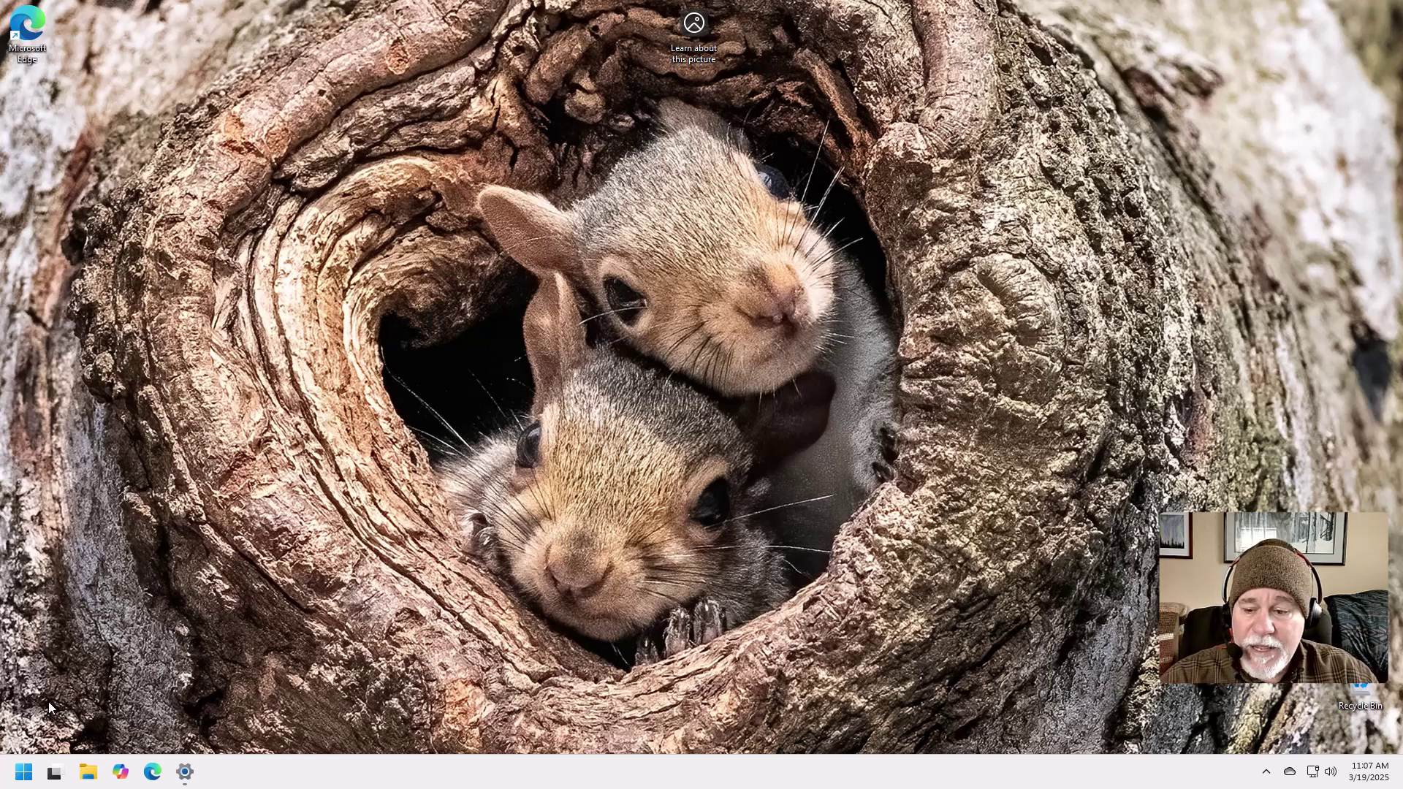
- Create a second virtual desktop with Task View, open Microsoft Edge on it and minimize the browser
{"action": "mouse_move", "coordinate": [58, 773]}
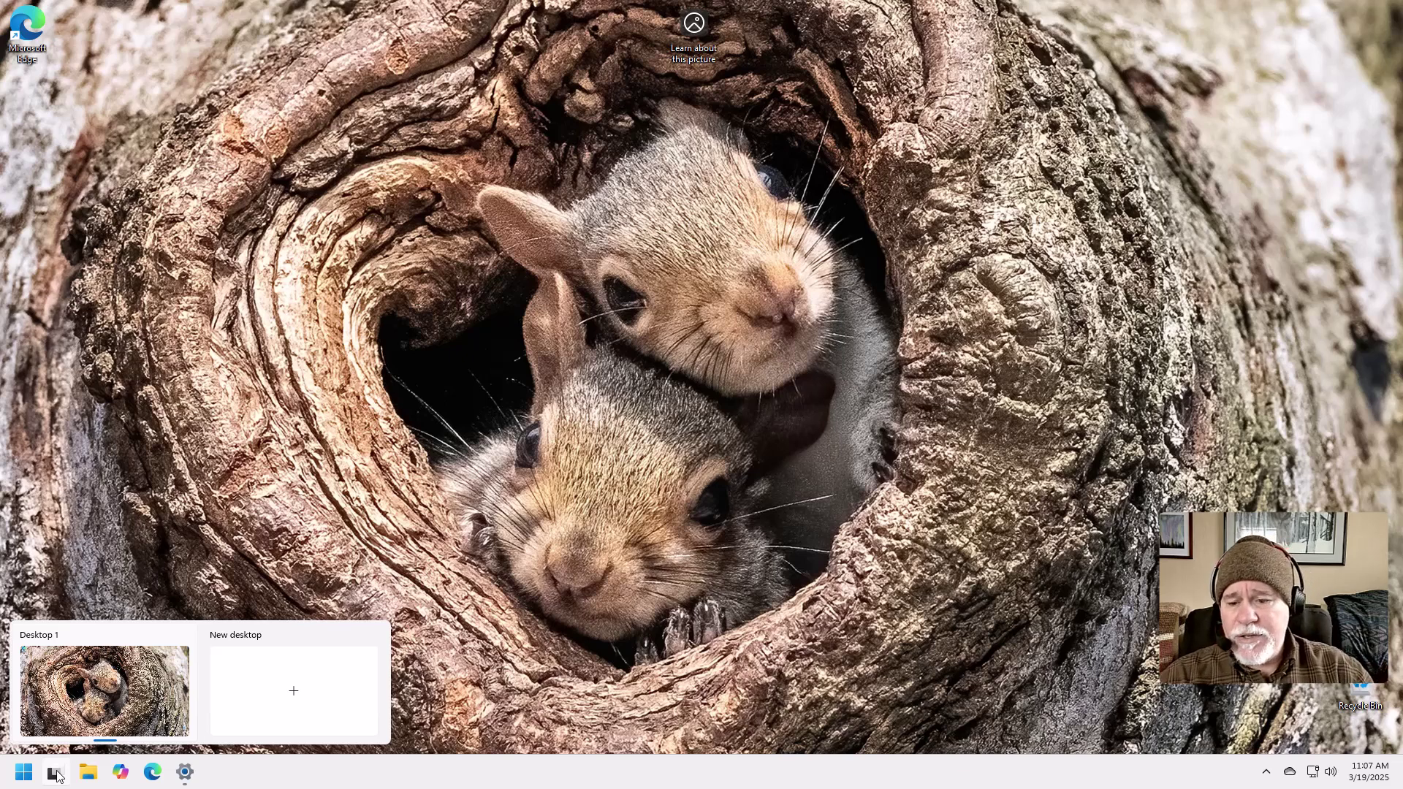
{"action": "left_click", "coordinate": [292, 695]}
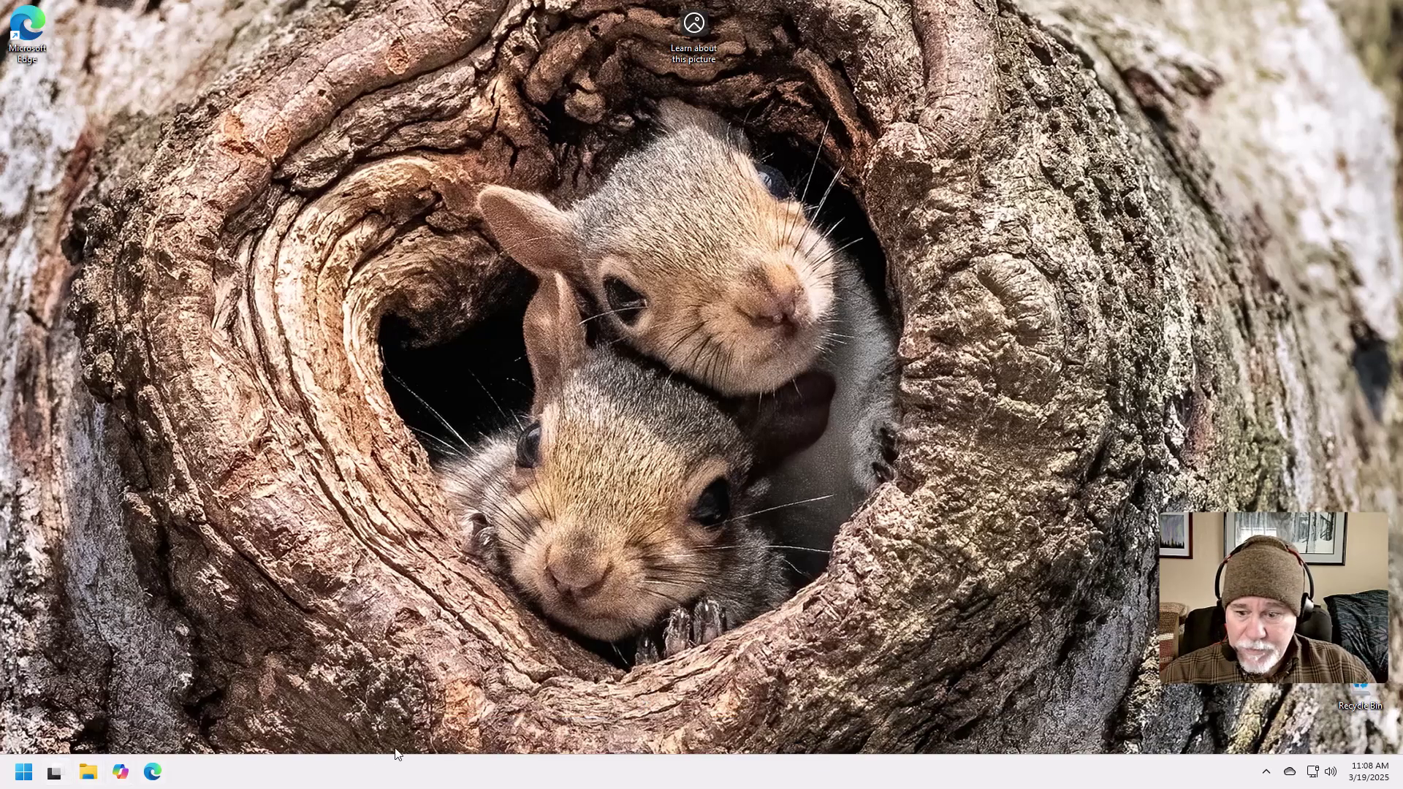
{"action": "left_click", "coordinate": [152, 771]}
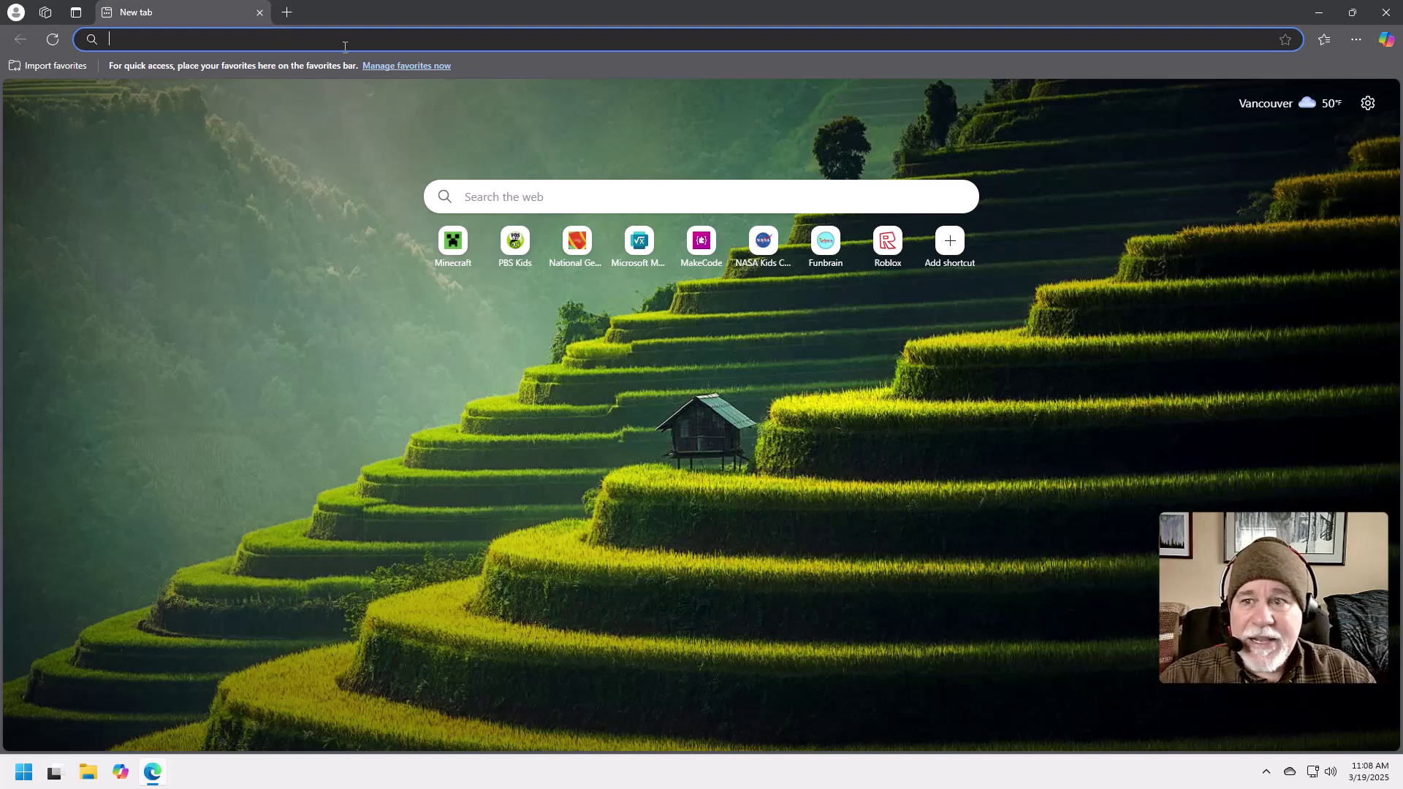
{"action": "left_click", "coordinate": [1319, 13]}
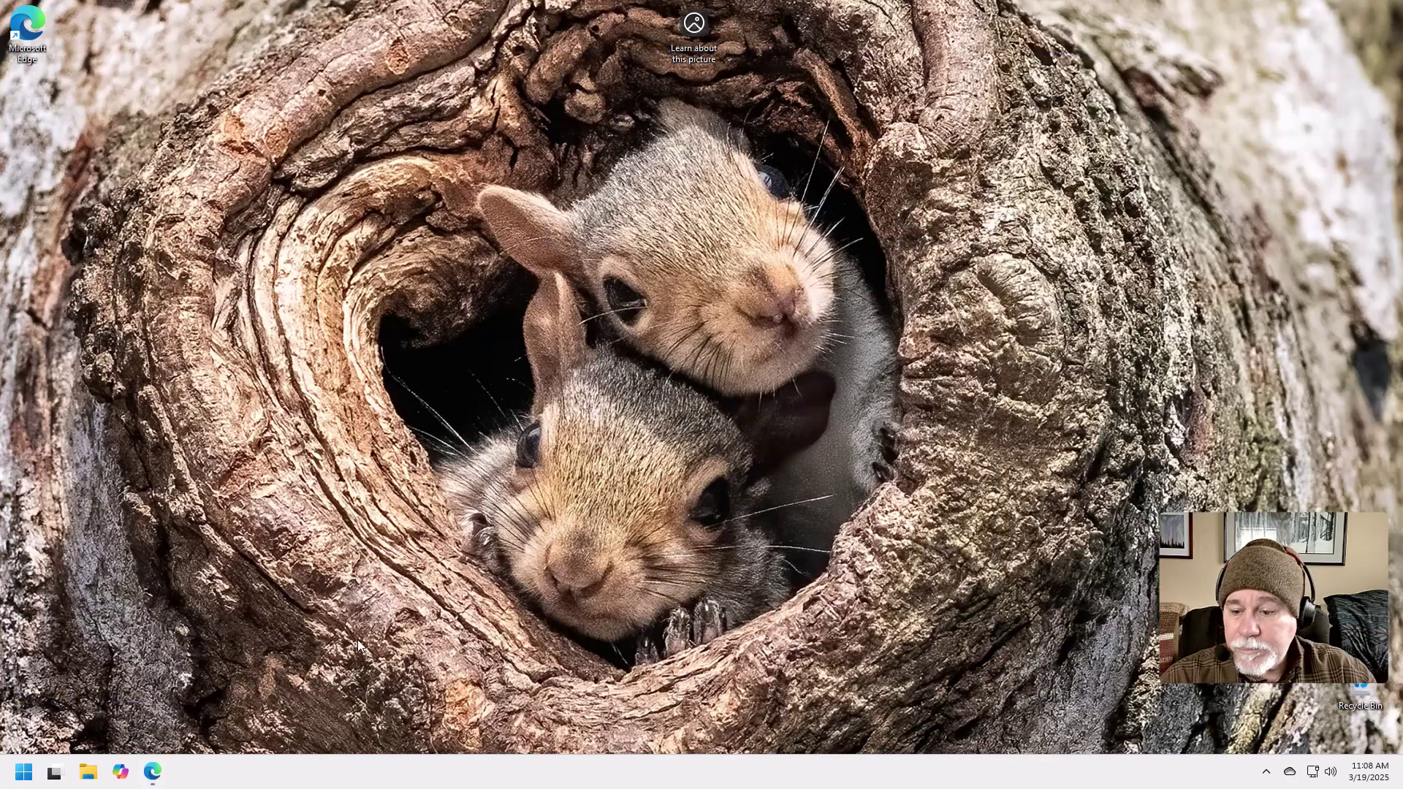
- Switch to Desktop 1 to check its open Settings window, and return to Desktop 2 and restore Microsoft Edge
{"action": "left_click", "coordinate": [57, 773]}
{"action": "left_click", "coordinate": [544, 700]}
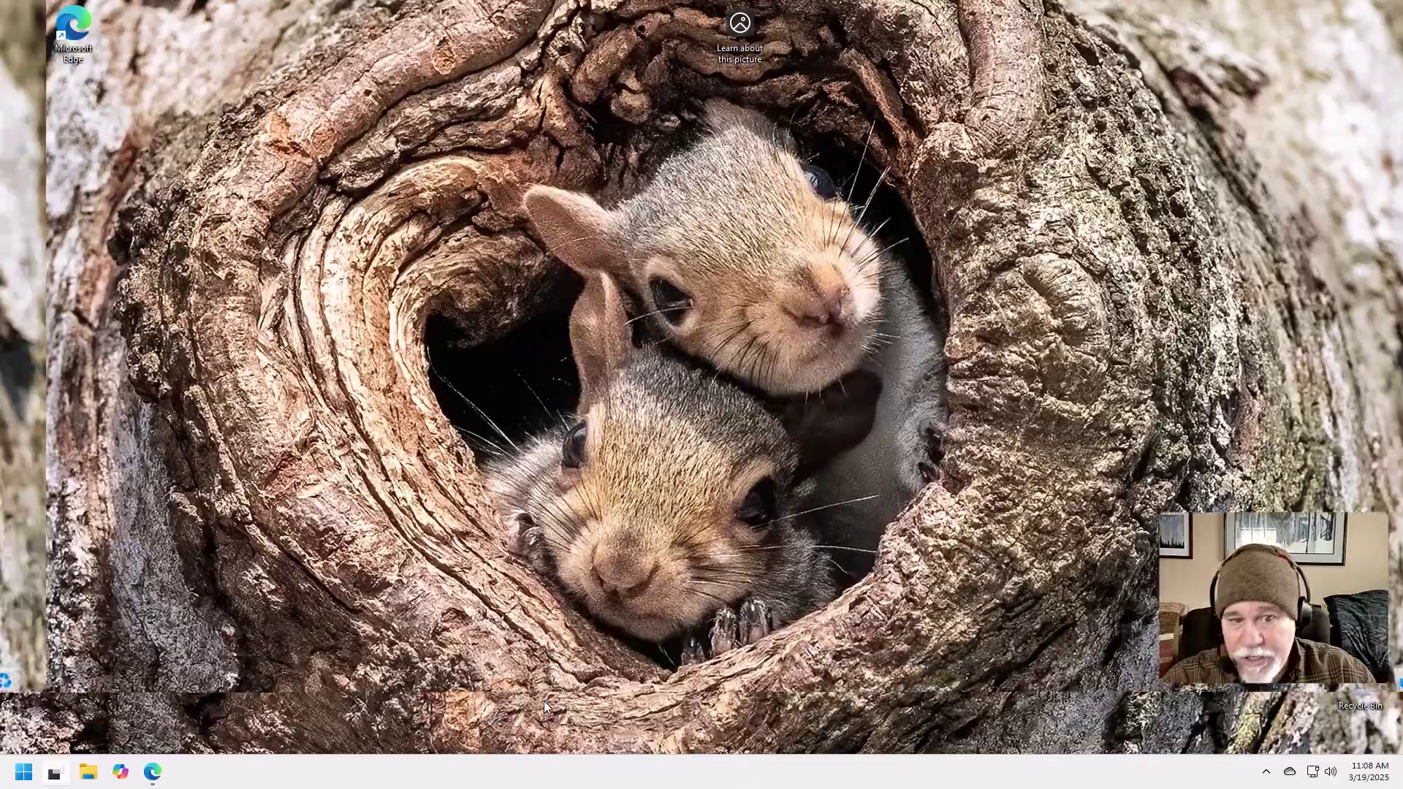
{"action": "mouse_move", "coordinate": [182, 773]}
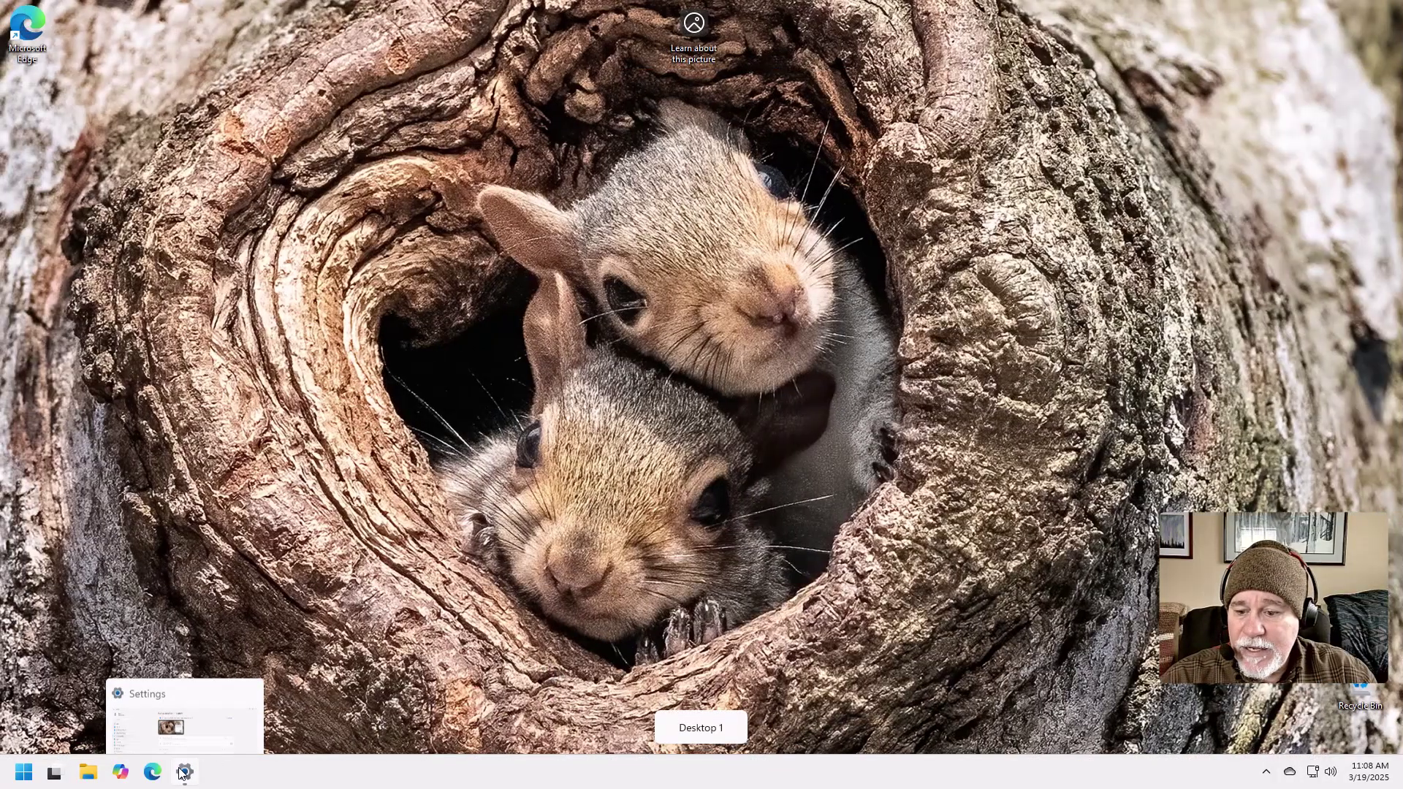
{"action": "left_click", "coordinate": [54, 772]}
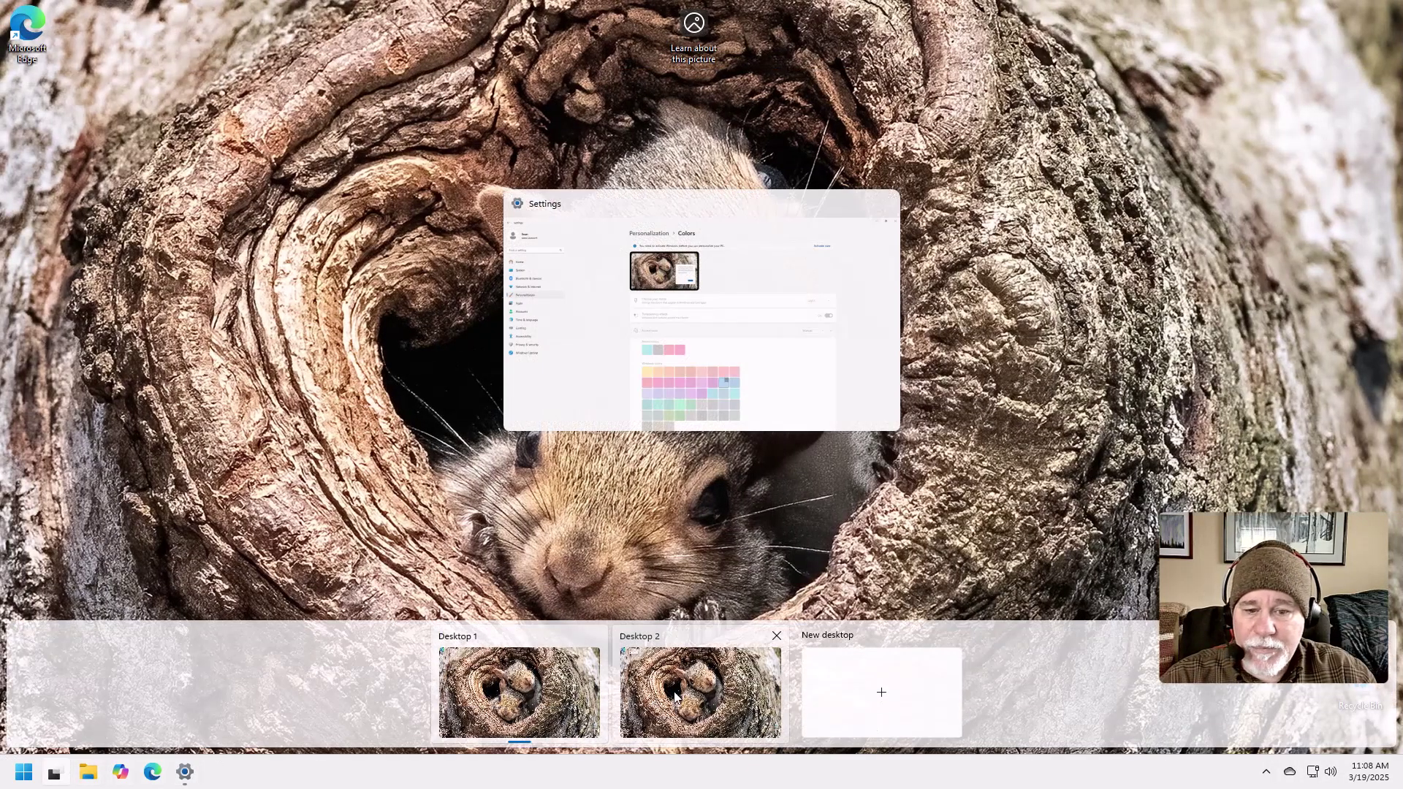
{"action": "left_click", "coordinate": [676, 696]}
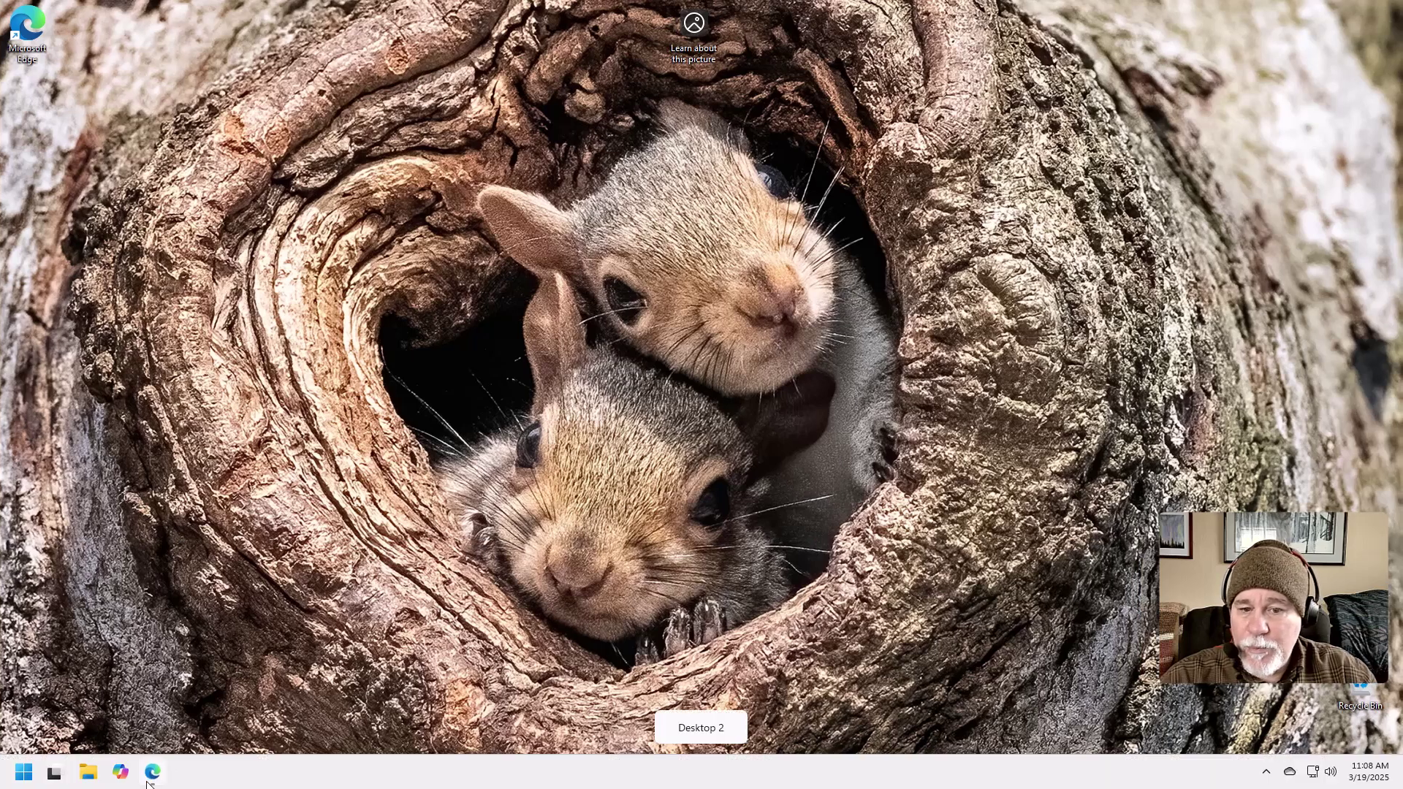
{"action": "left_click", "coordinate": [152, 773]}
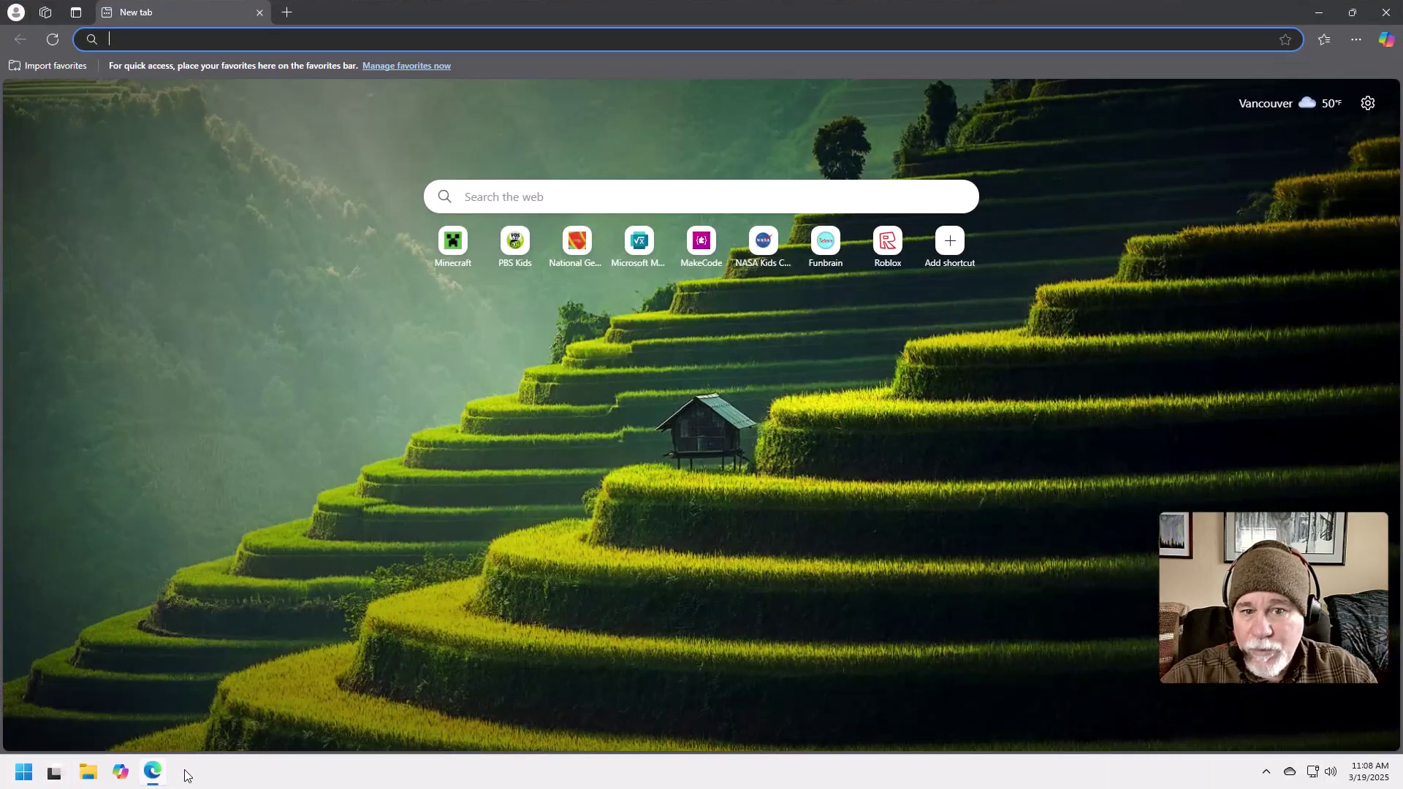
- Switch to Desktop 1, preview the windows open on Desktop 2 in Task View, and go back to Desktop 1
{"action": "left_click", "coordinate": [52, 782]}
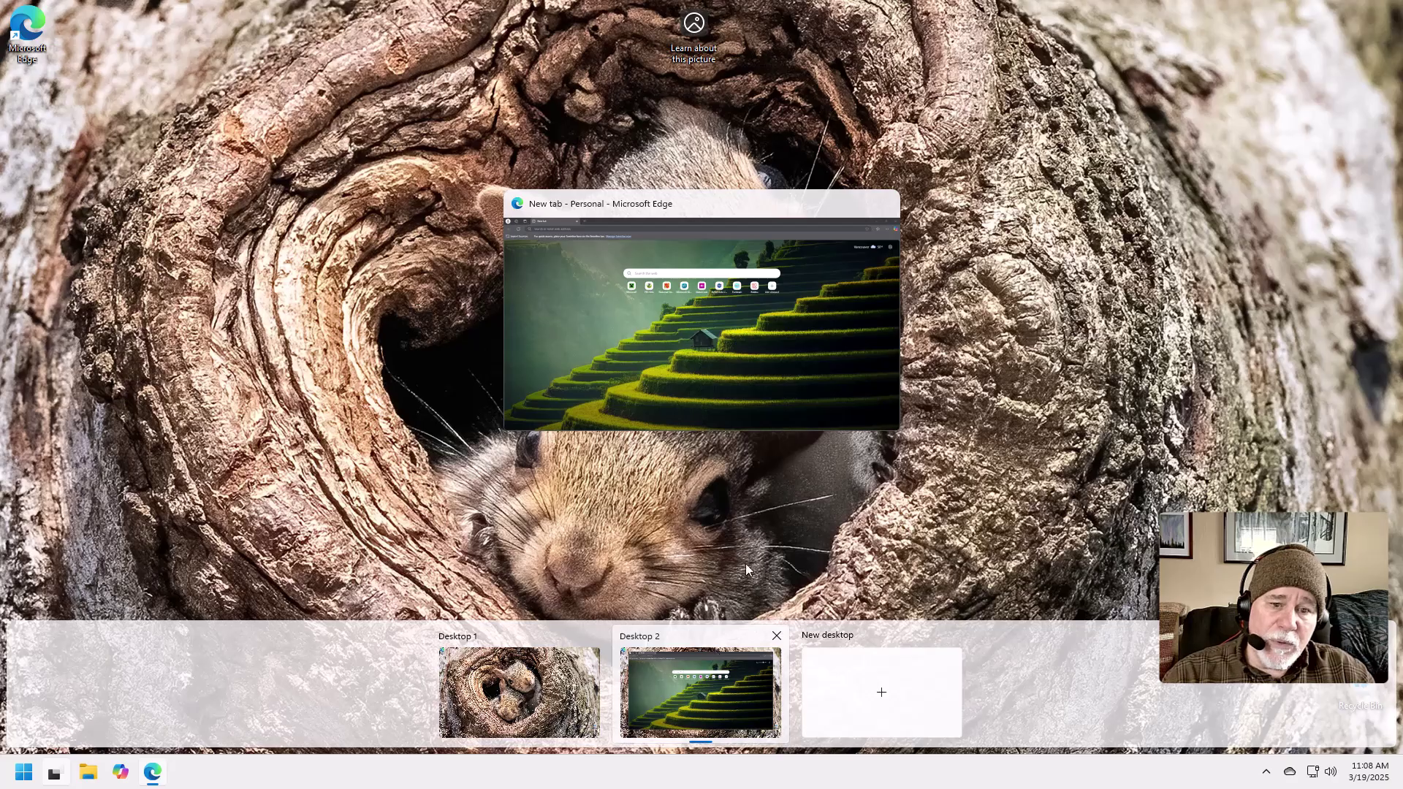
{"action": "left_click", "coordinate": [502, 671]}
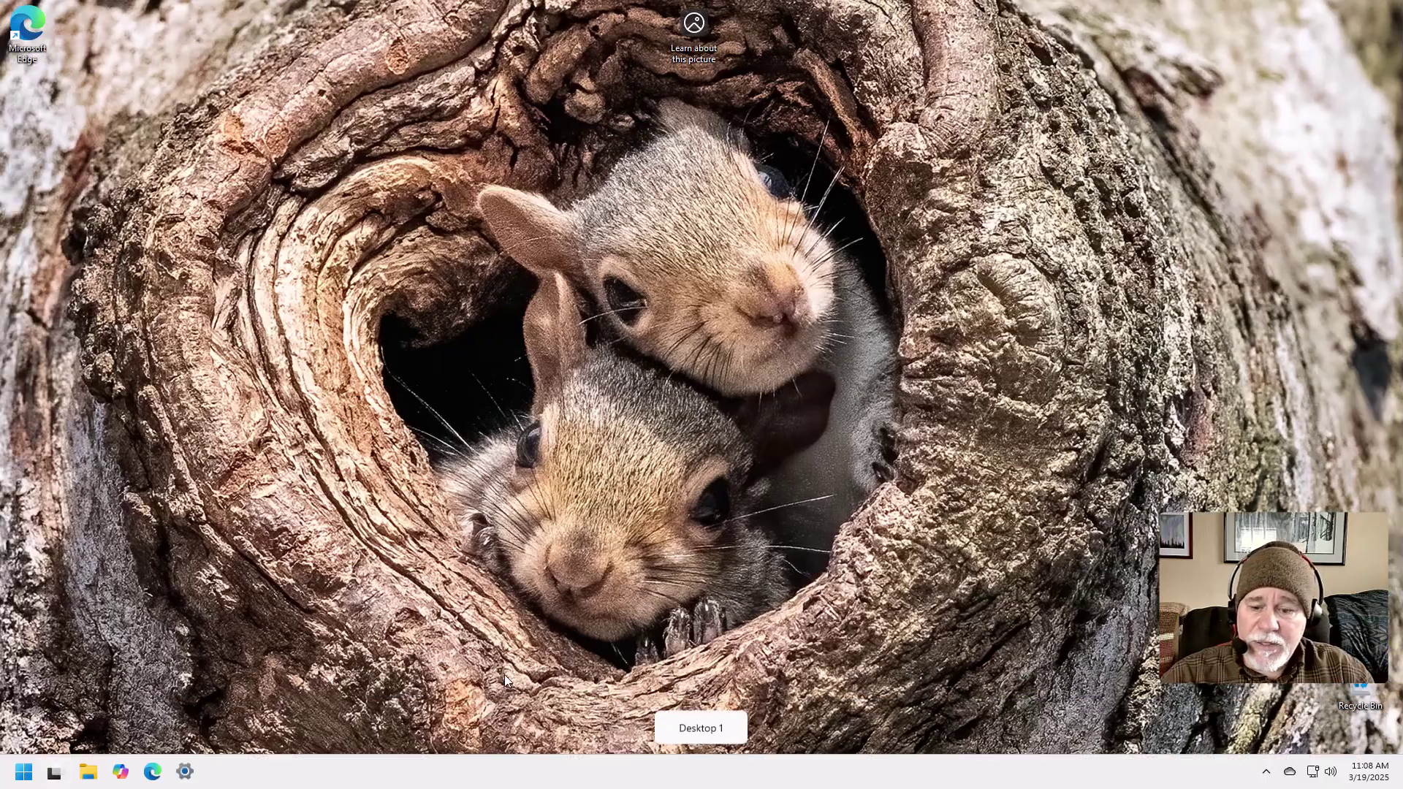
{"action": "left_click", "coordinate": [53, 773]}
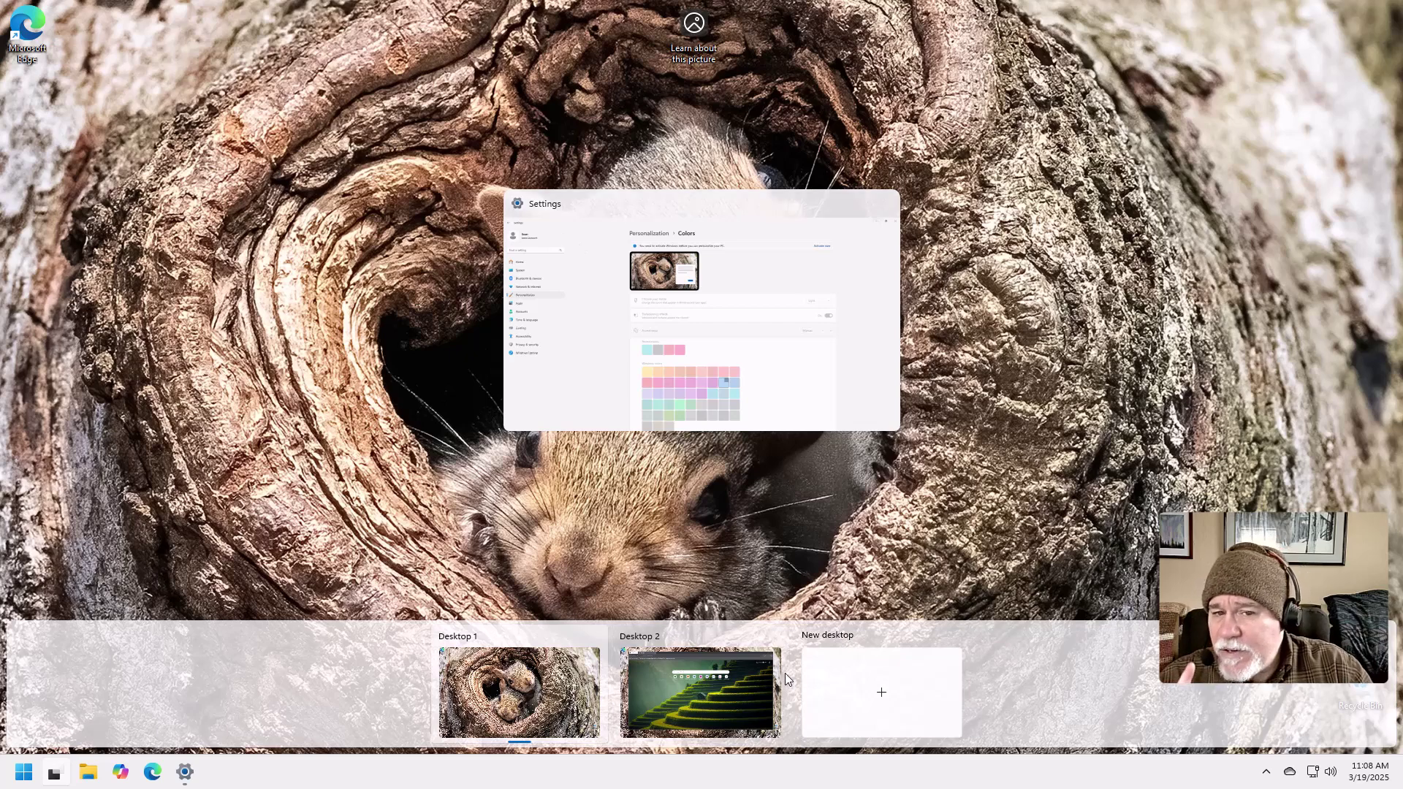
{"action": "mouse_move", "coordinate": [768, 674]}
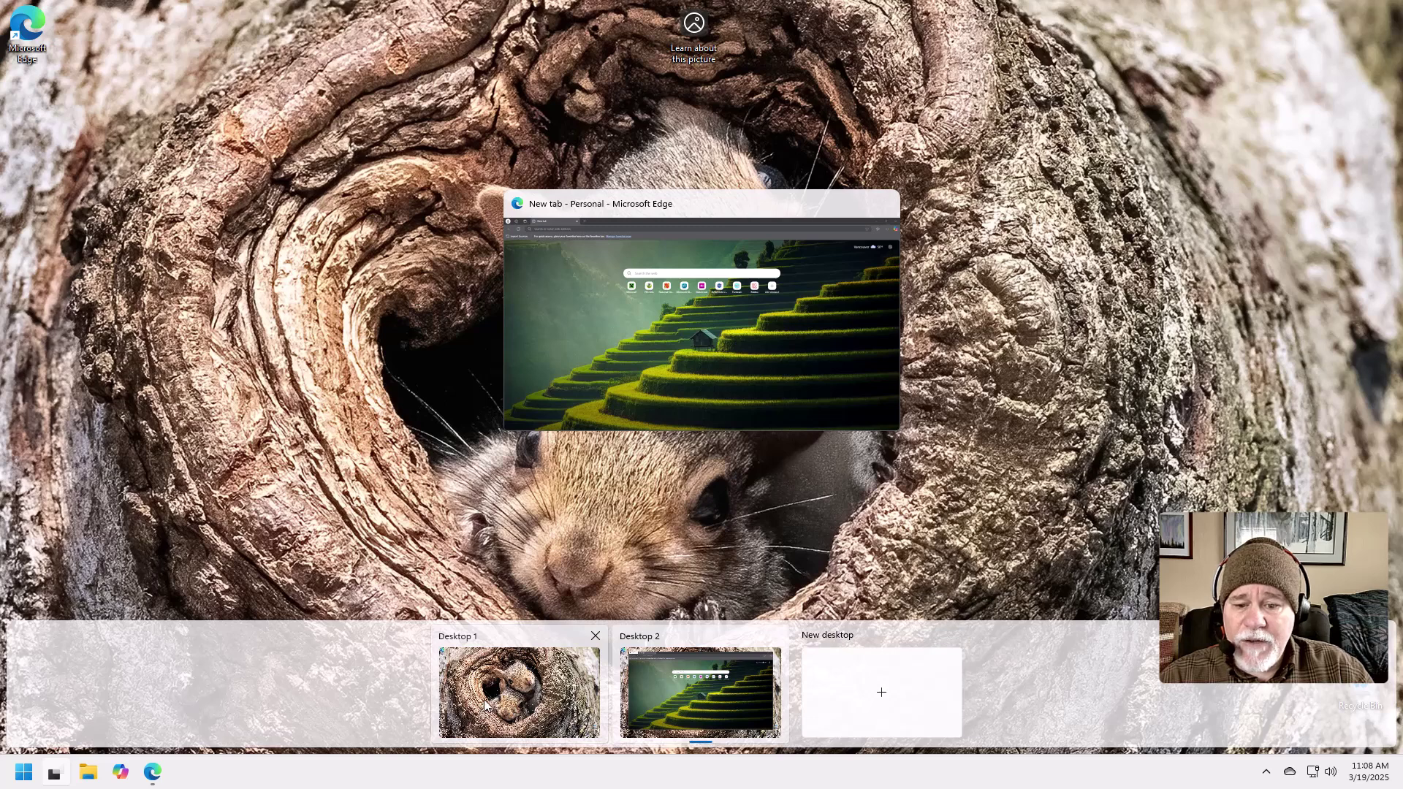
{"action": "left_click", "coordinate": [484, 699]}
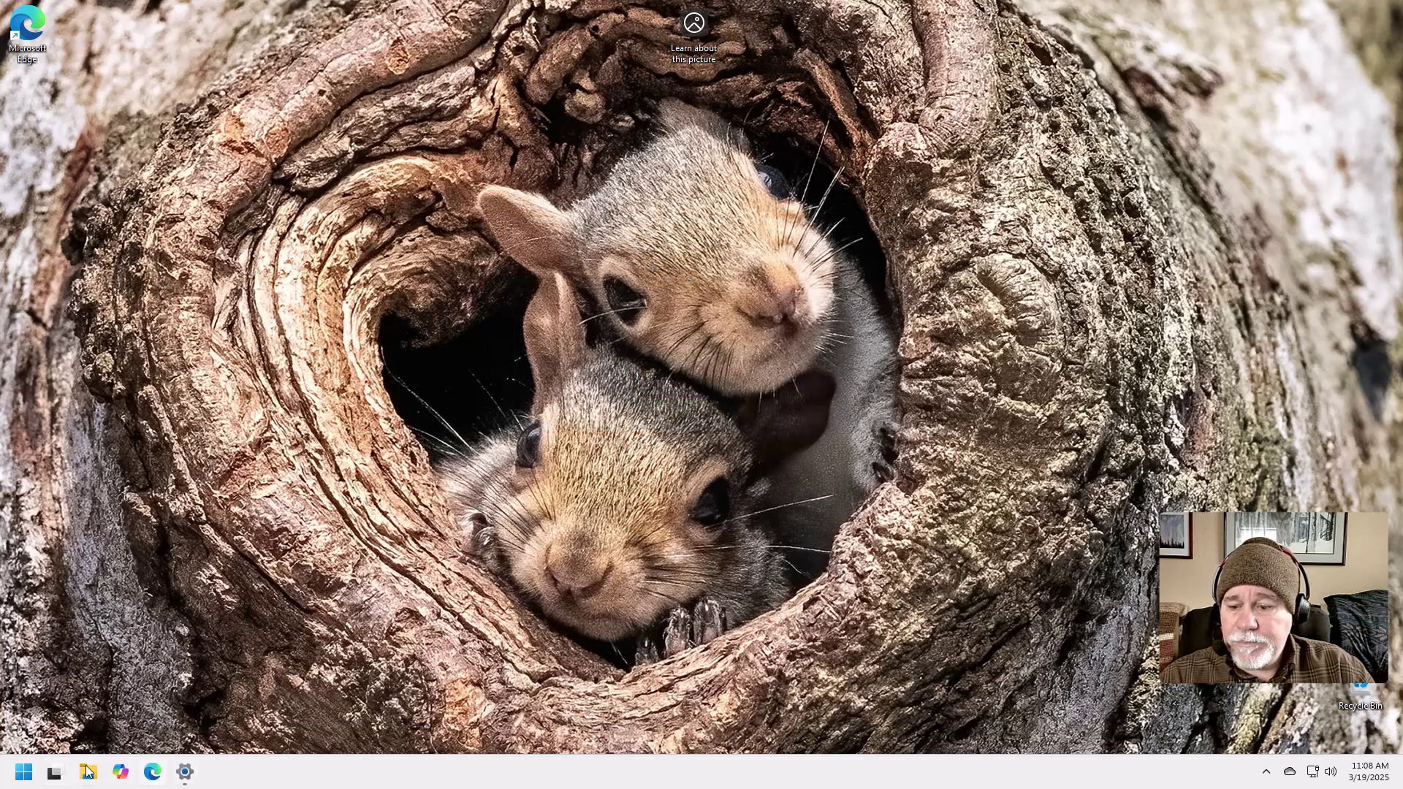
- Remove Desktop 2 in Task View and bring the Microsoft Edge window to the front on Desktop 1
{"action": "left_click", "coordinate": [55, 773]}
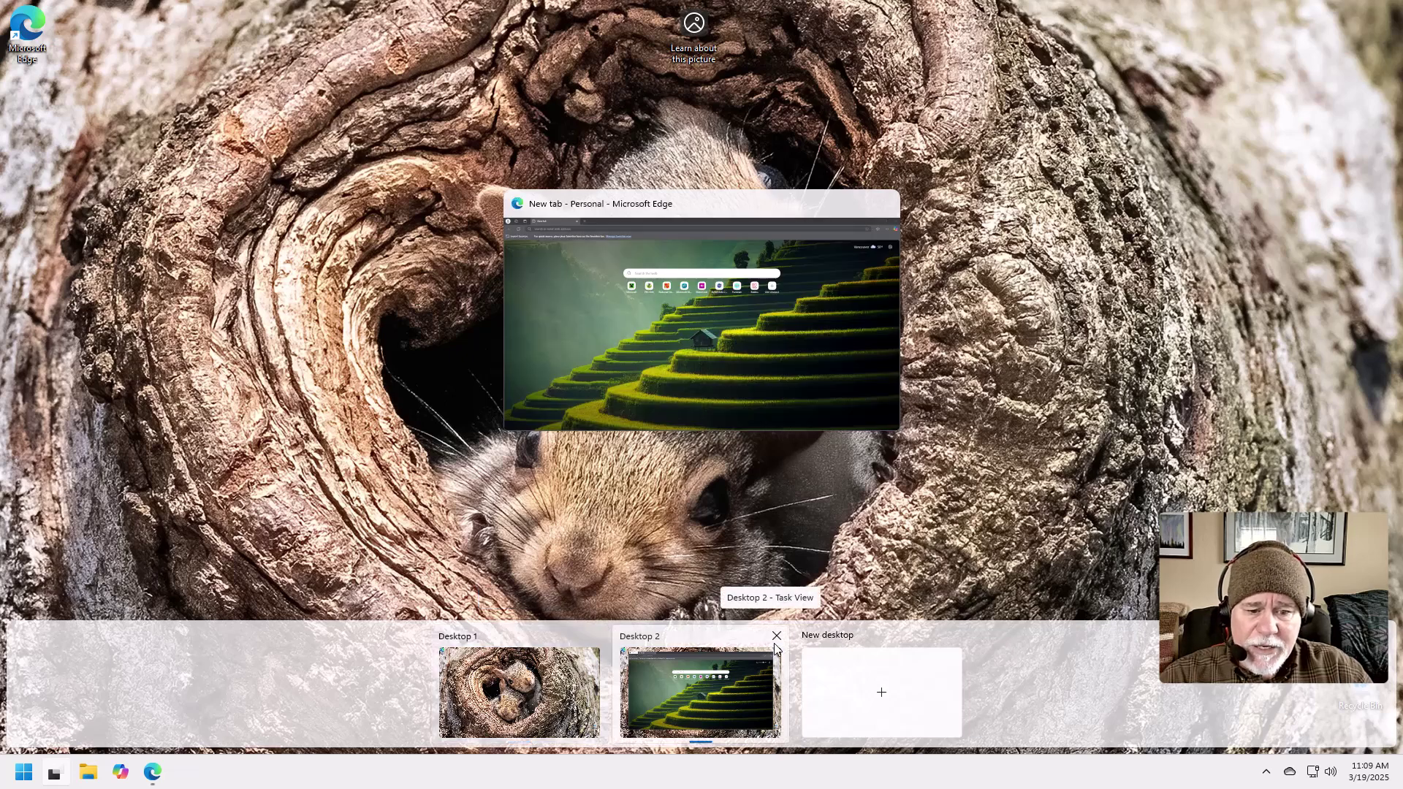
{"action": "left_click", "coordinate": [777, 635]}
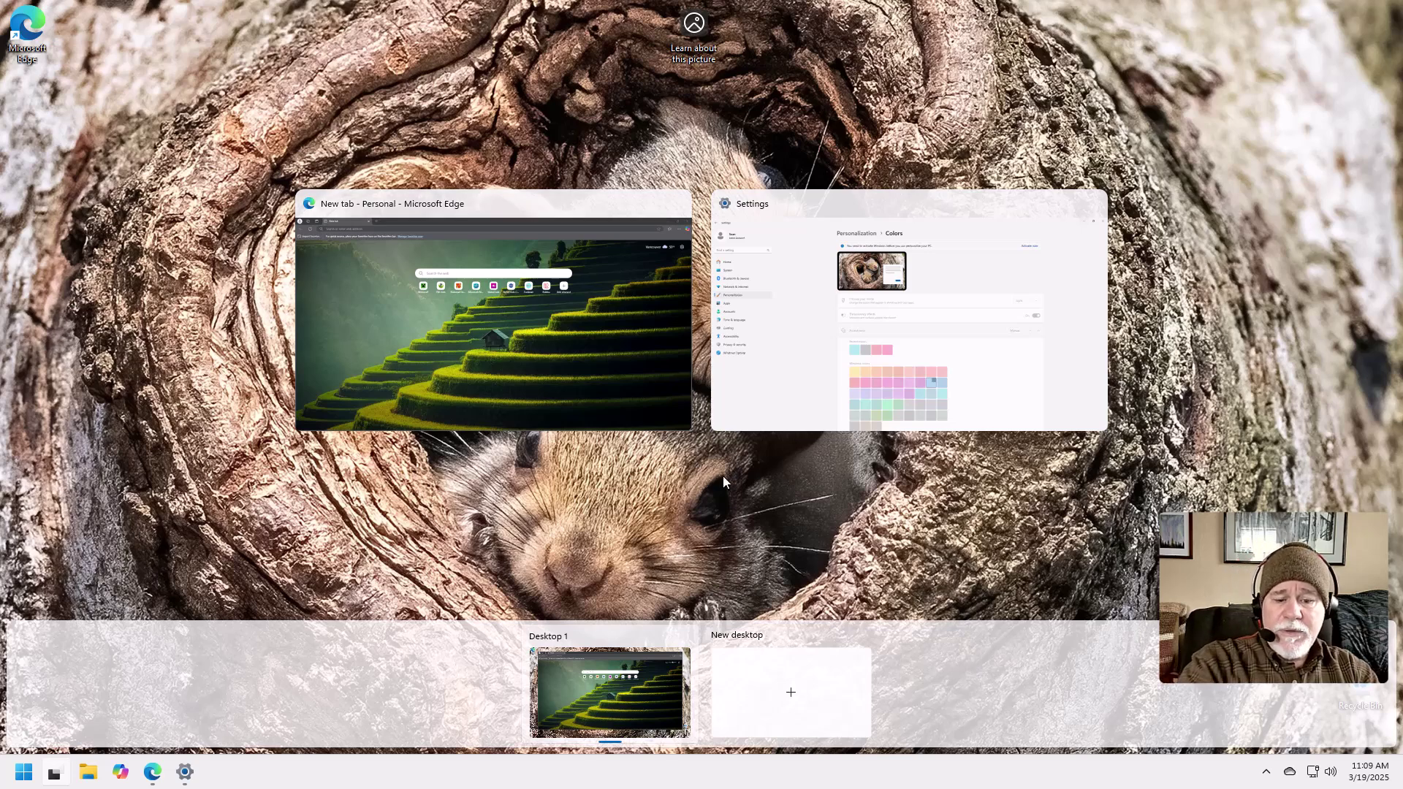
{"action": "mouse_move", "coordinate": [183, 779]}
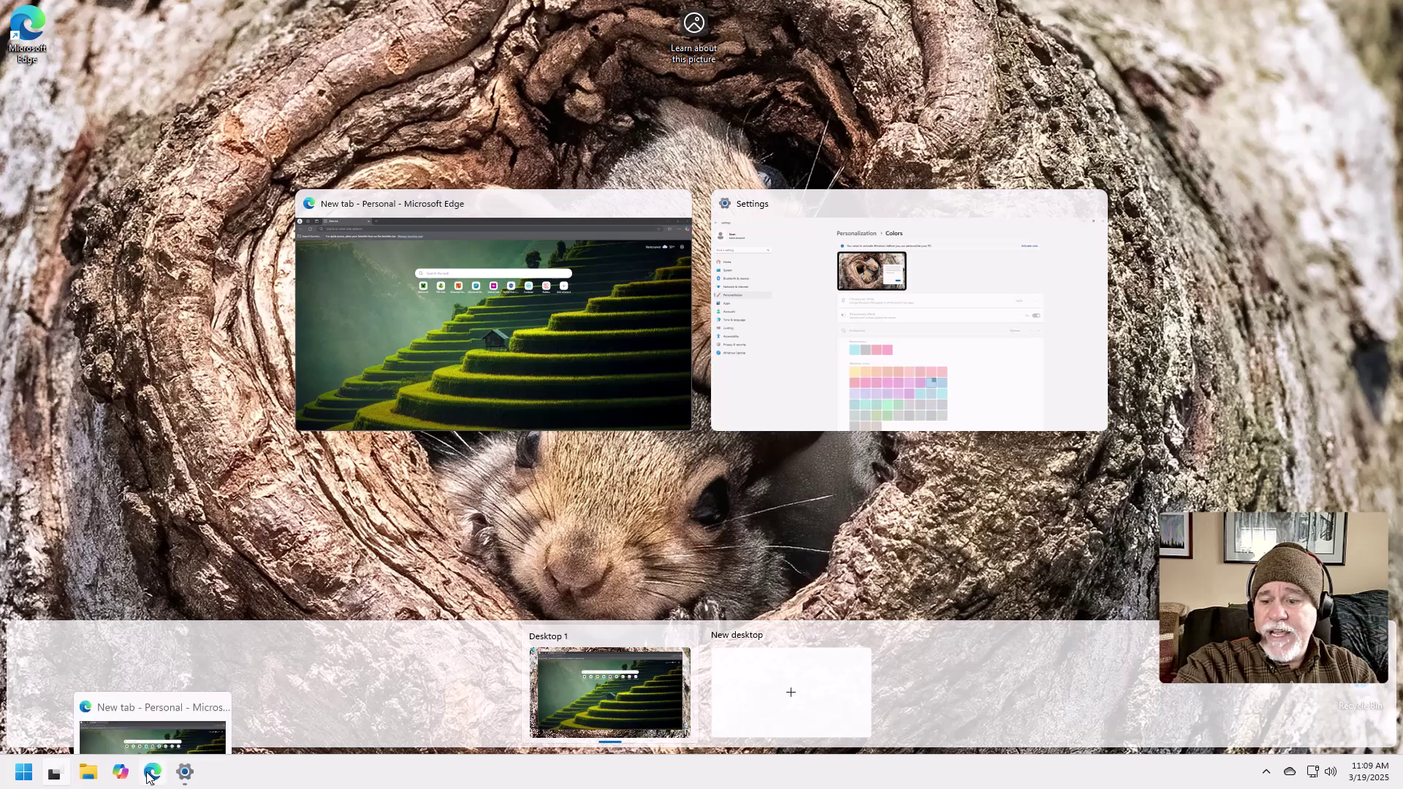
{"action": "left_click", "coordinate": [211, 738]}
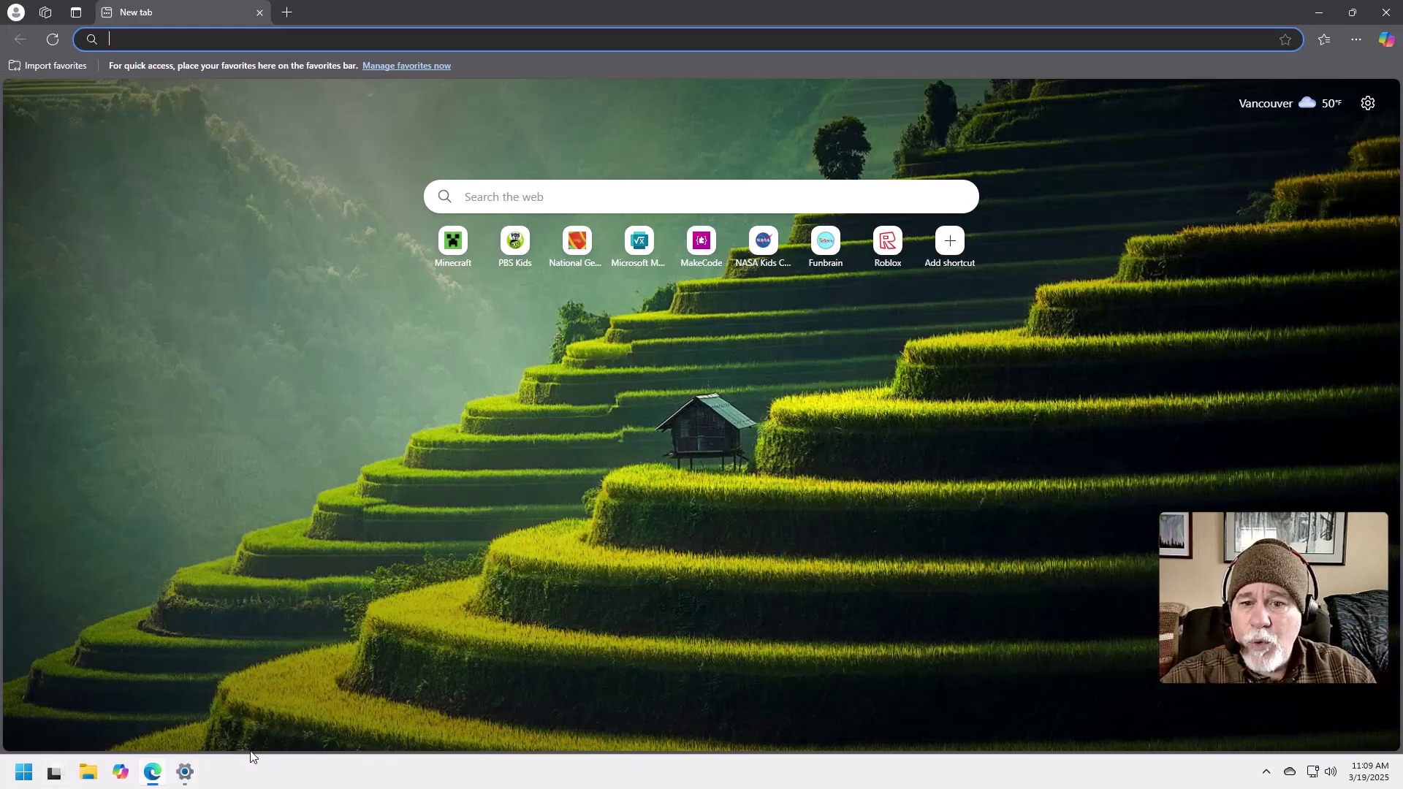
- Check the windows open on the remaining desktop in Task View and return to Microsoft Edge
{"action": "left_click", "coordinate": [54, 773]}
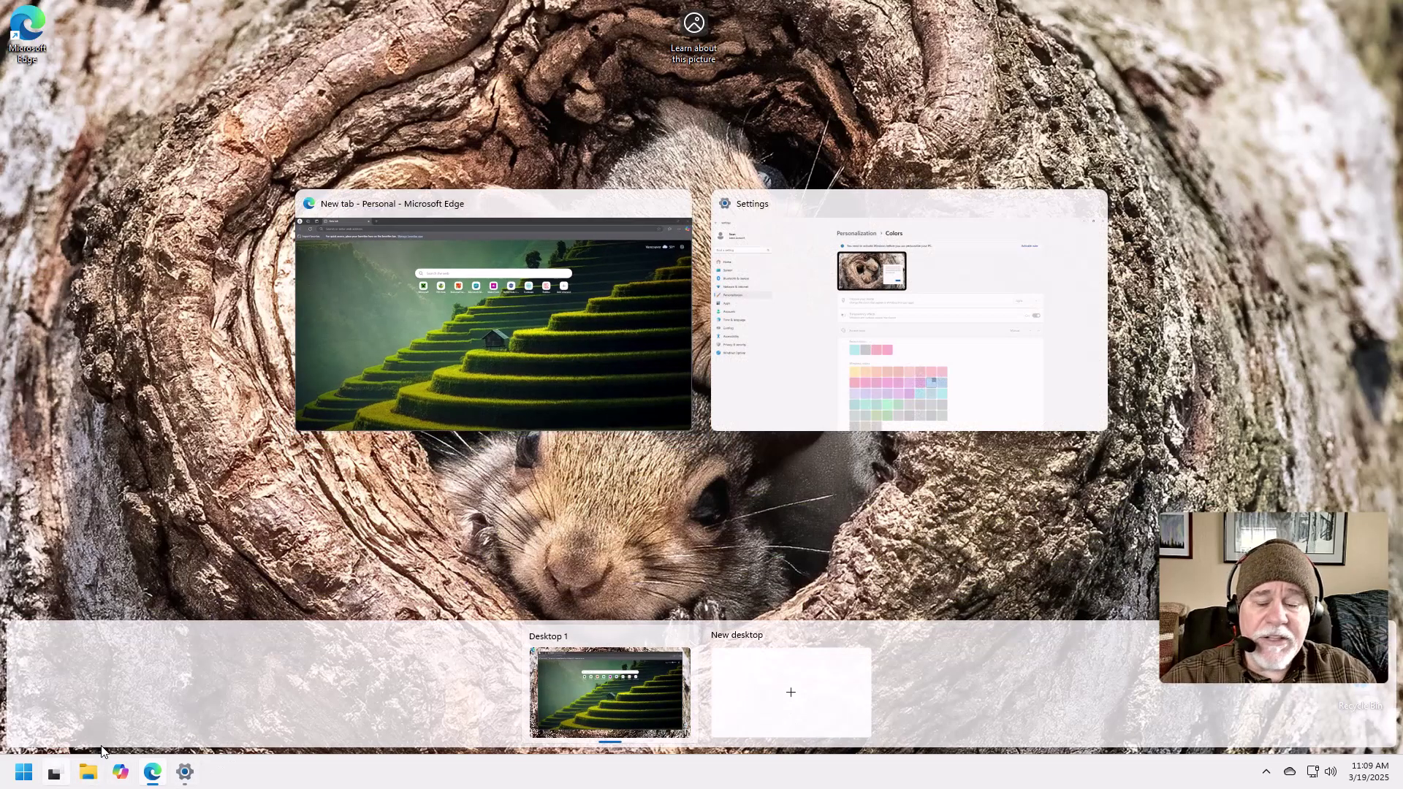
{"action": "left_click", "coordinate": [134, 598]}
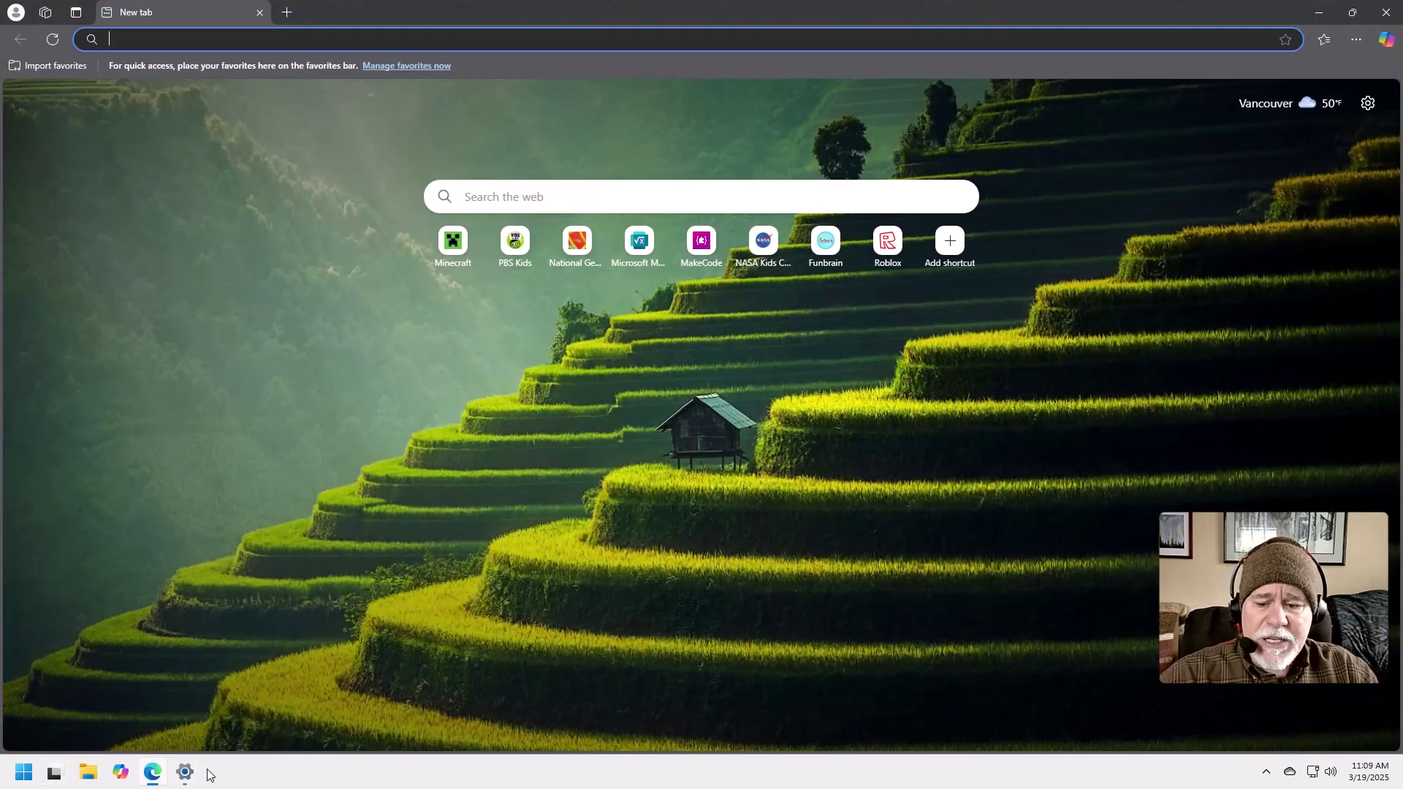
{"action": "mouse_move", "coordinate": [219, 775]}
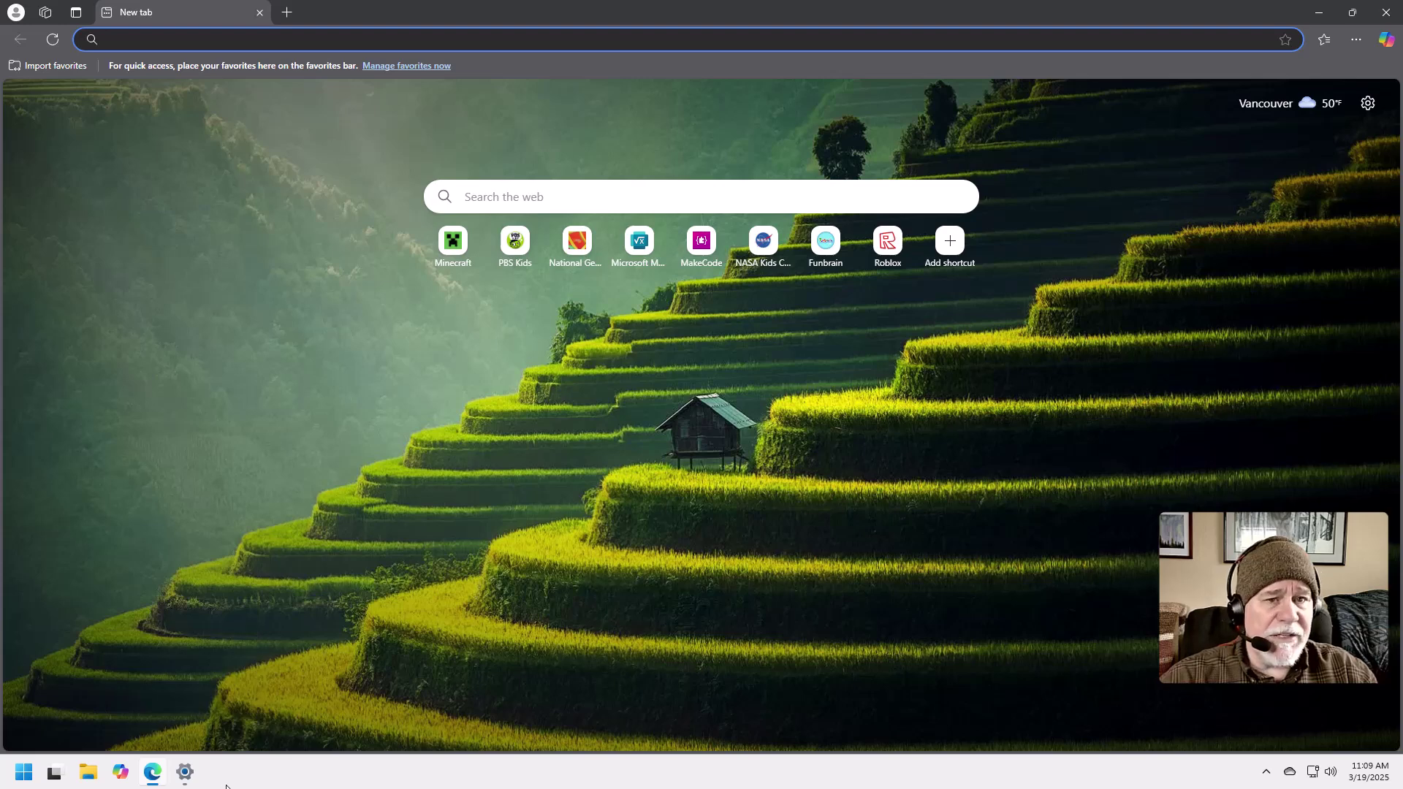
- Launch Calculator from the full list of installed apps and bring Microsoft Edge back in front of it
{"action": "left_click", "coordinate": [21, 775]}
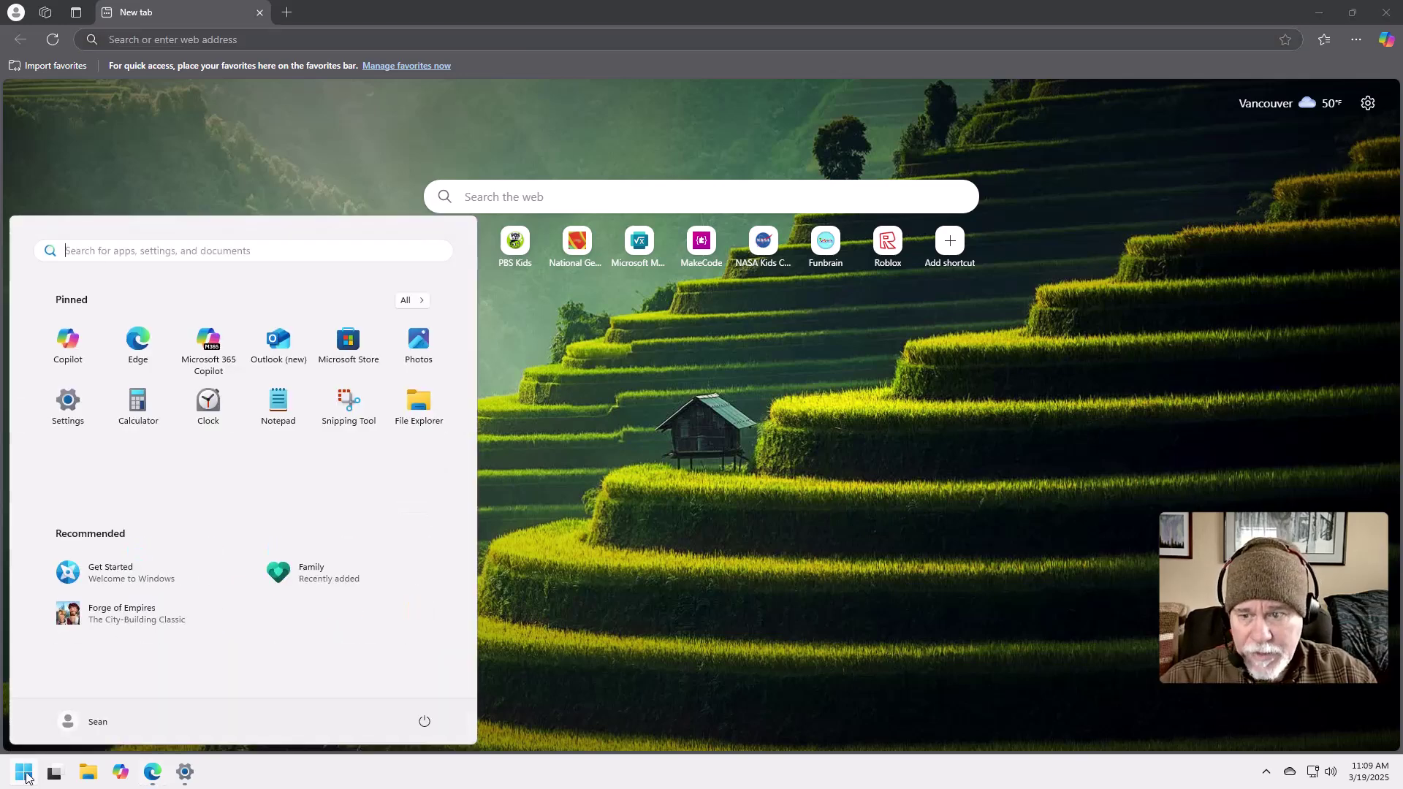
{"action": "left_click", "coordinate": [412, 301]}
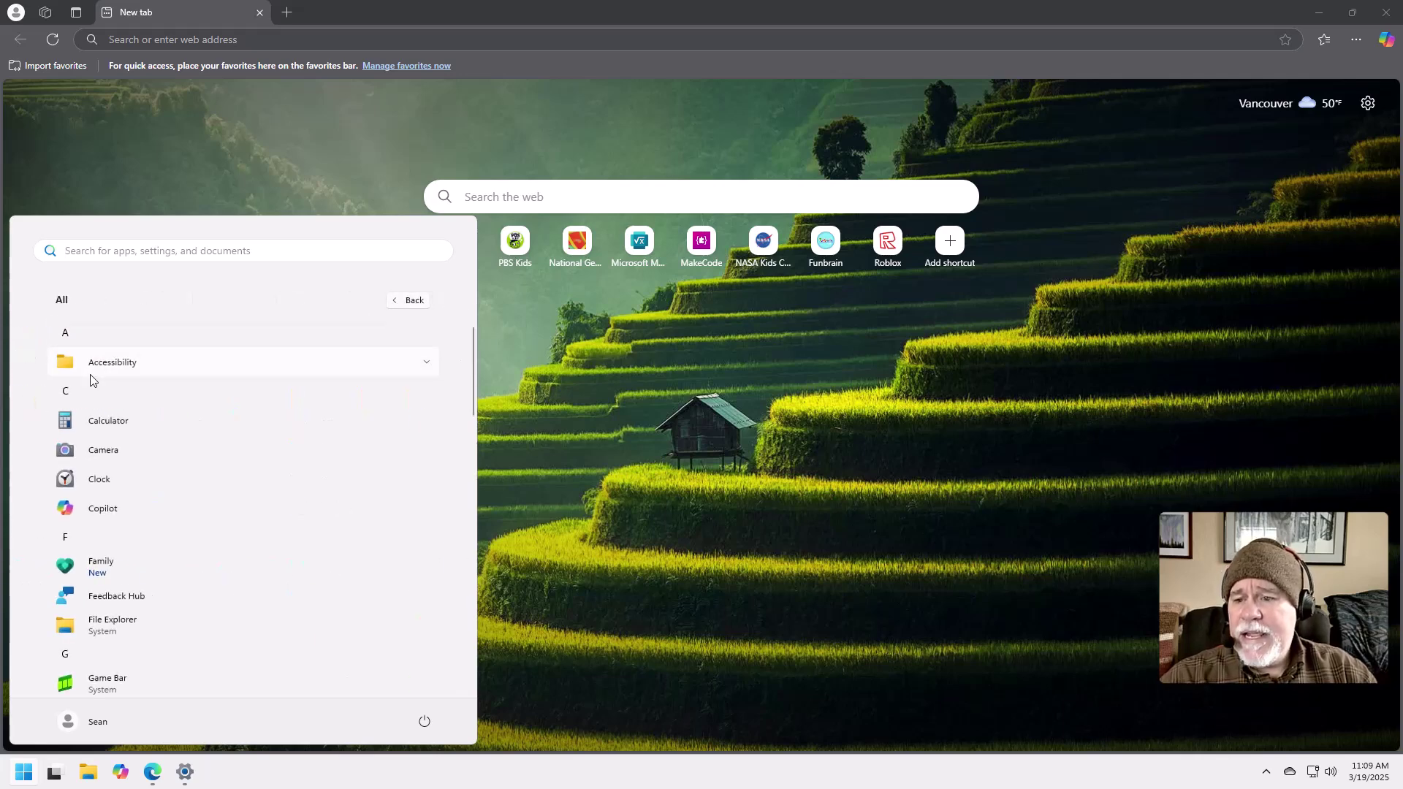
{"action": "scroll", "coordinate": [96, 382], "scroll_direction": "down", "scroll_amount": 1}
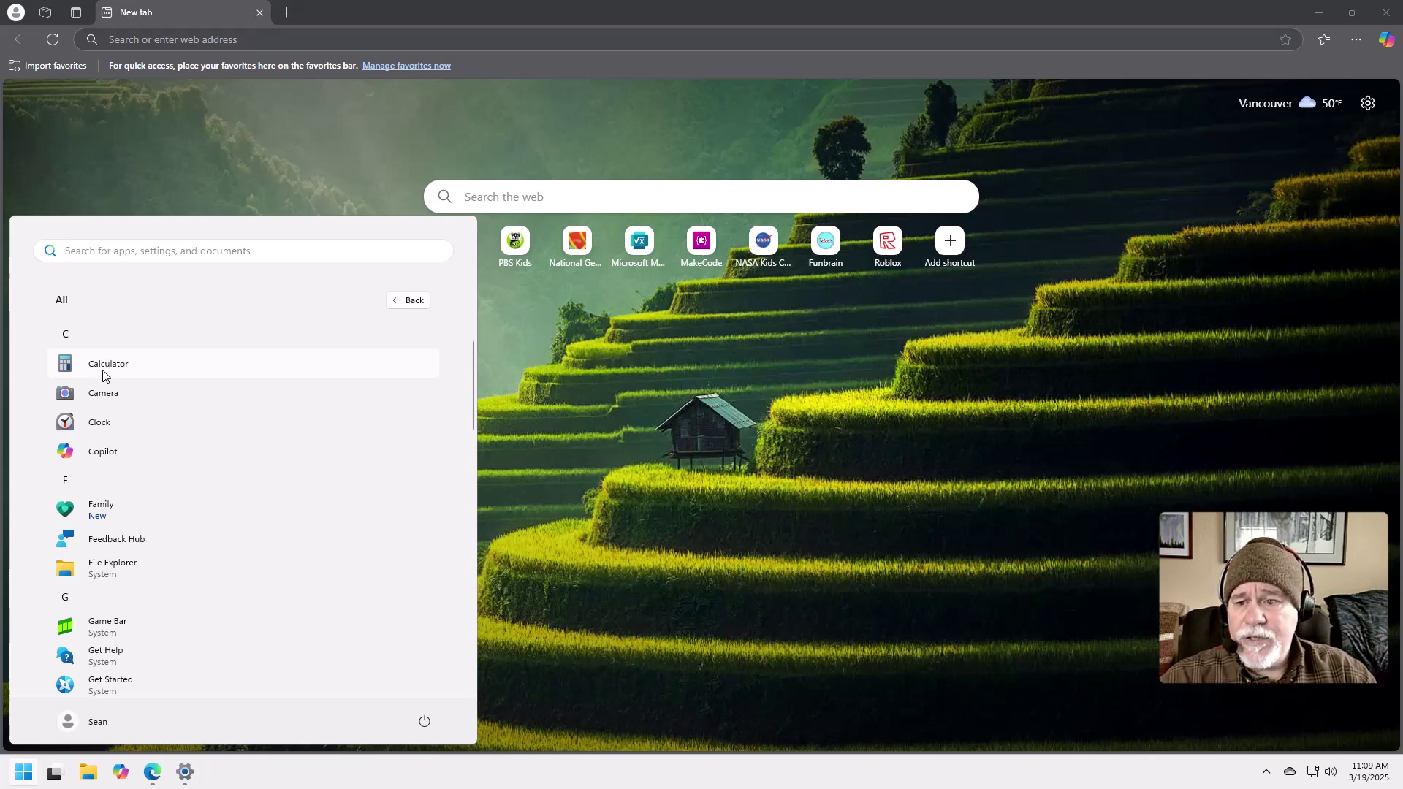
{"action": "right_click", "coordinate": [104, 372]}
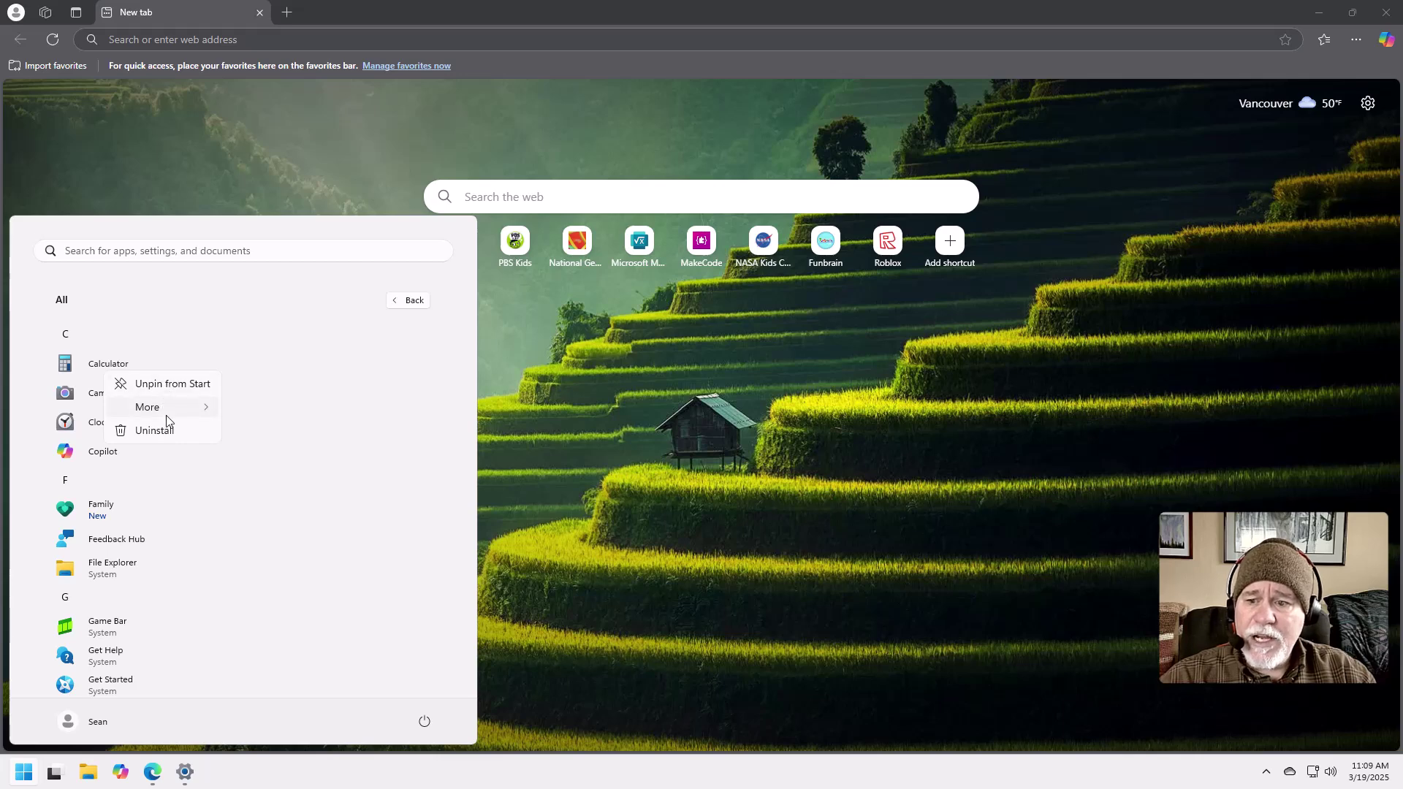
{"action": "left_click", "coordinate": [121, 371]}
{"action": "left_click", "coordinate": [121, 369]}
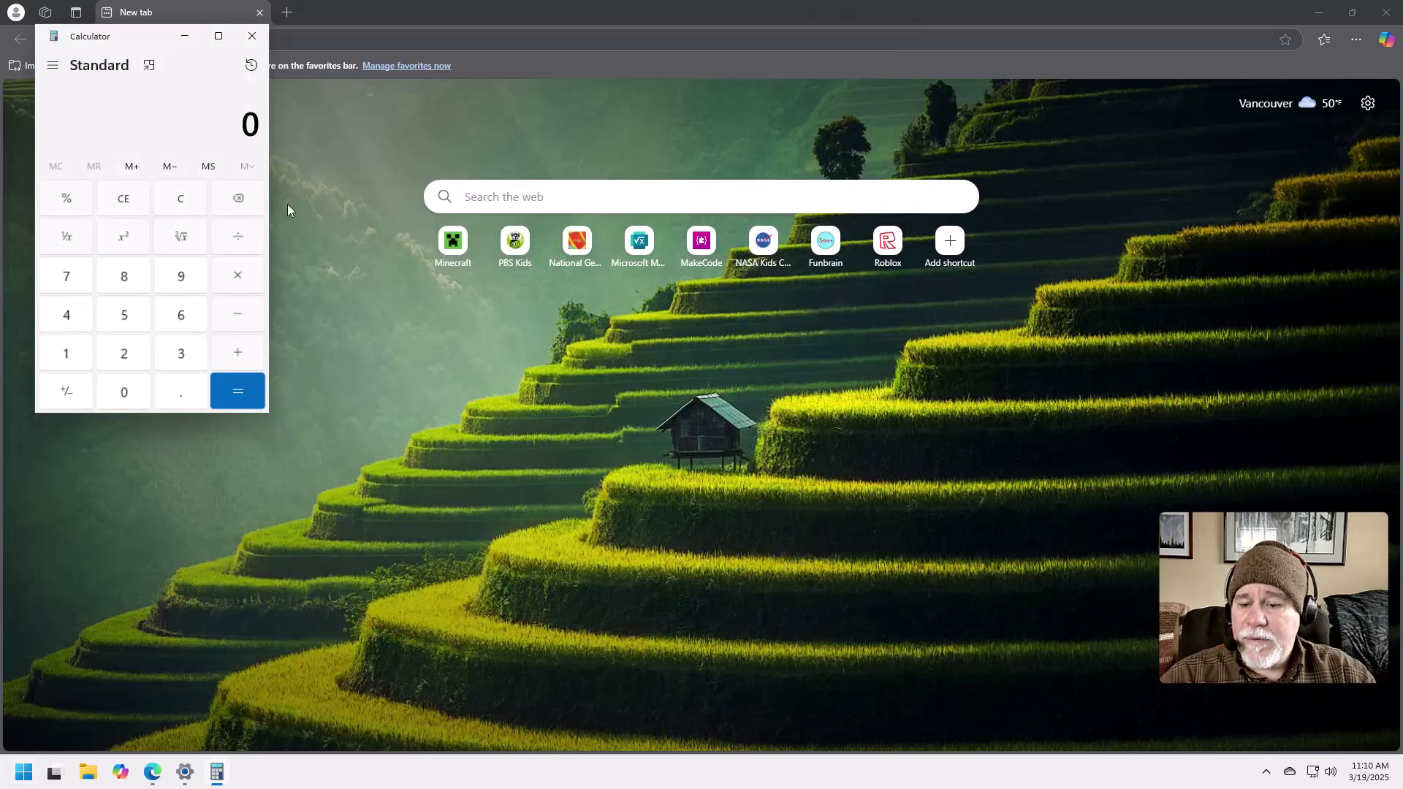
{"action": "left_click", "coordinate": [351, 684]}
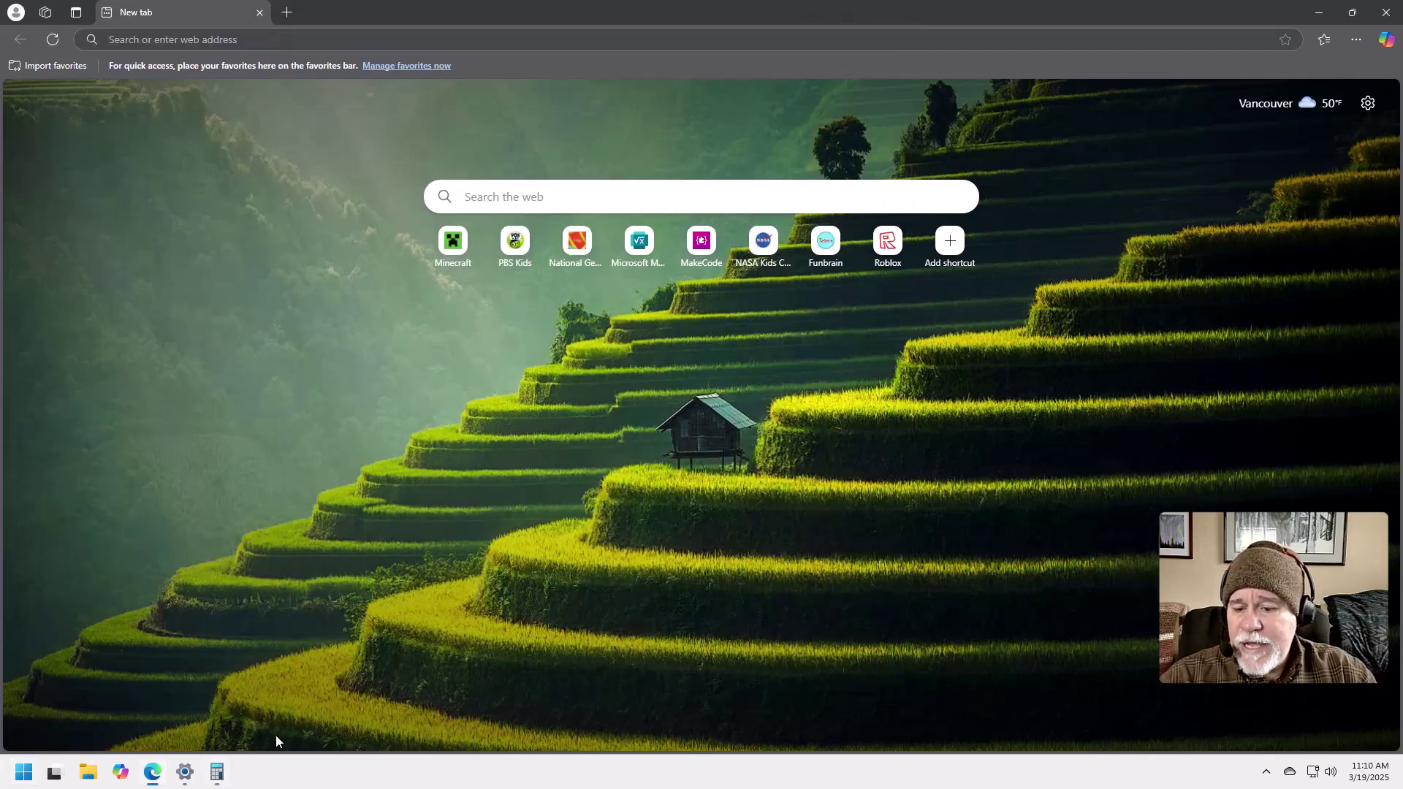
- Pin Calculator to the taskbar, and bring up its window and close it
{"action": "right_click", "coordinate": [220, 776]}
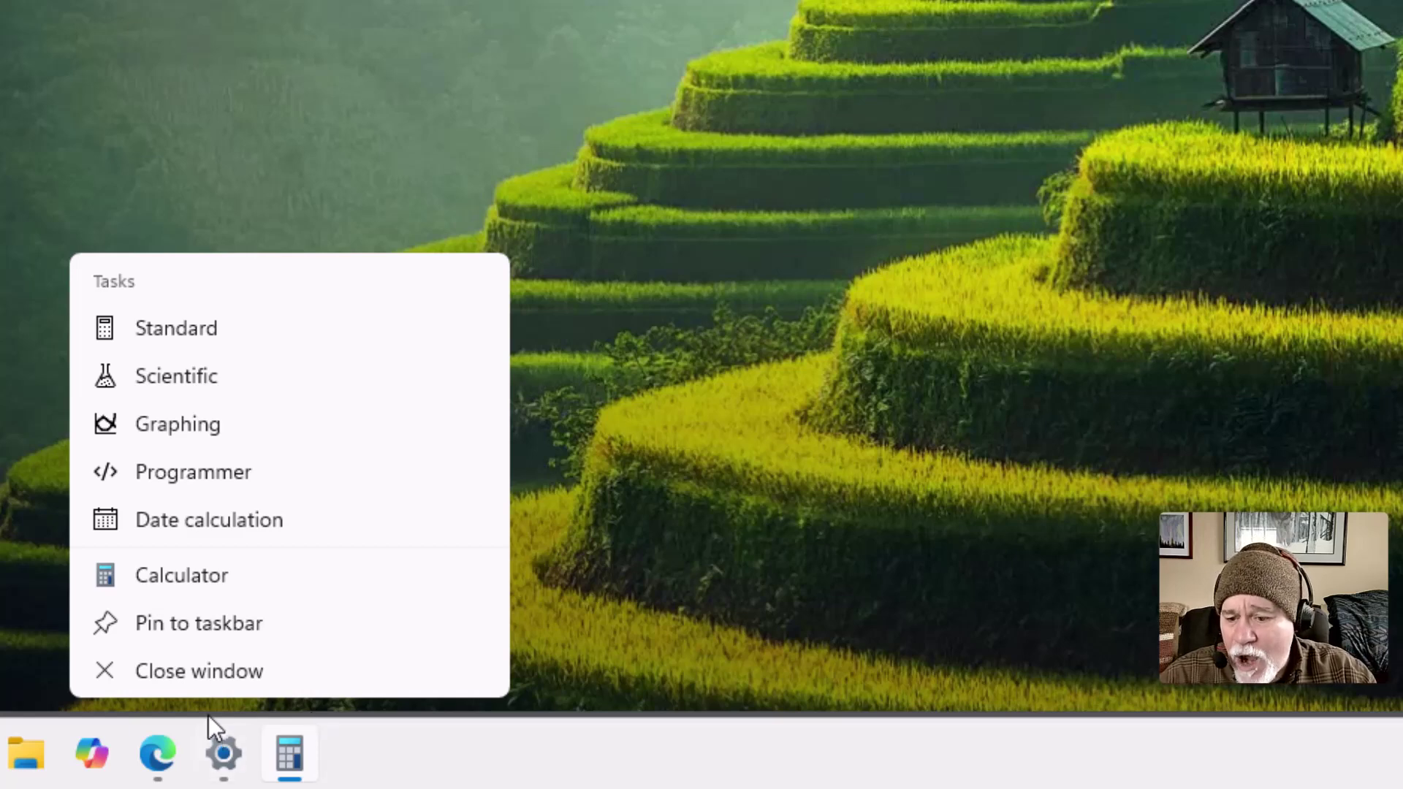
{"action": "left_click", "coordinate": [231, 627]}
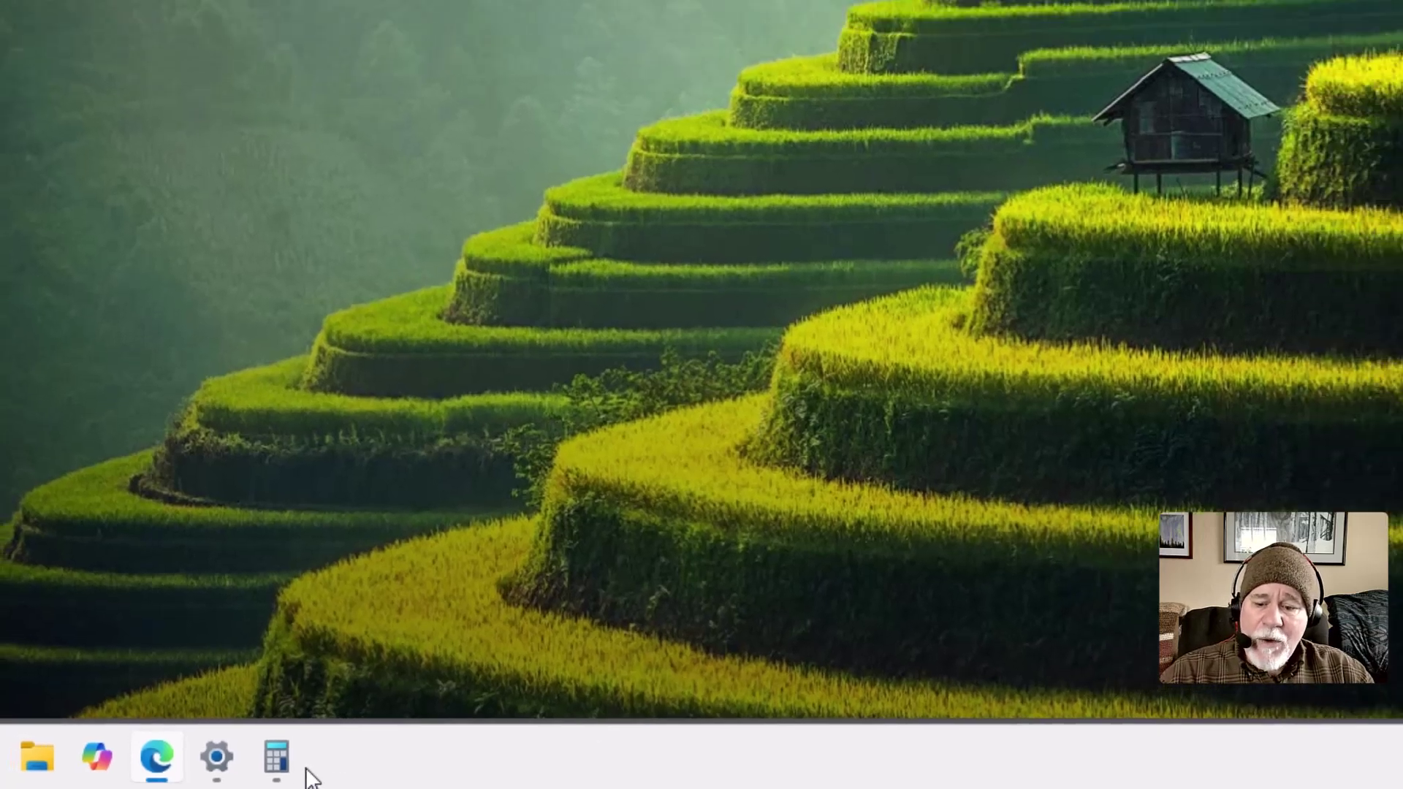
{"action": "left_click", "coordinate": [303, 760]}
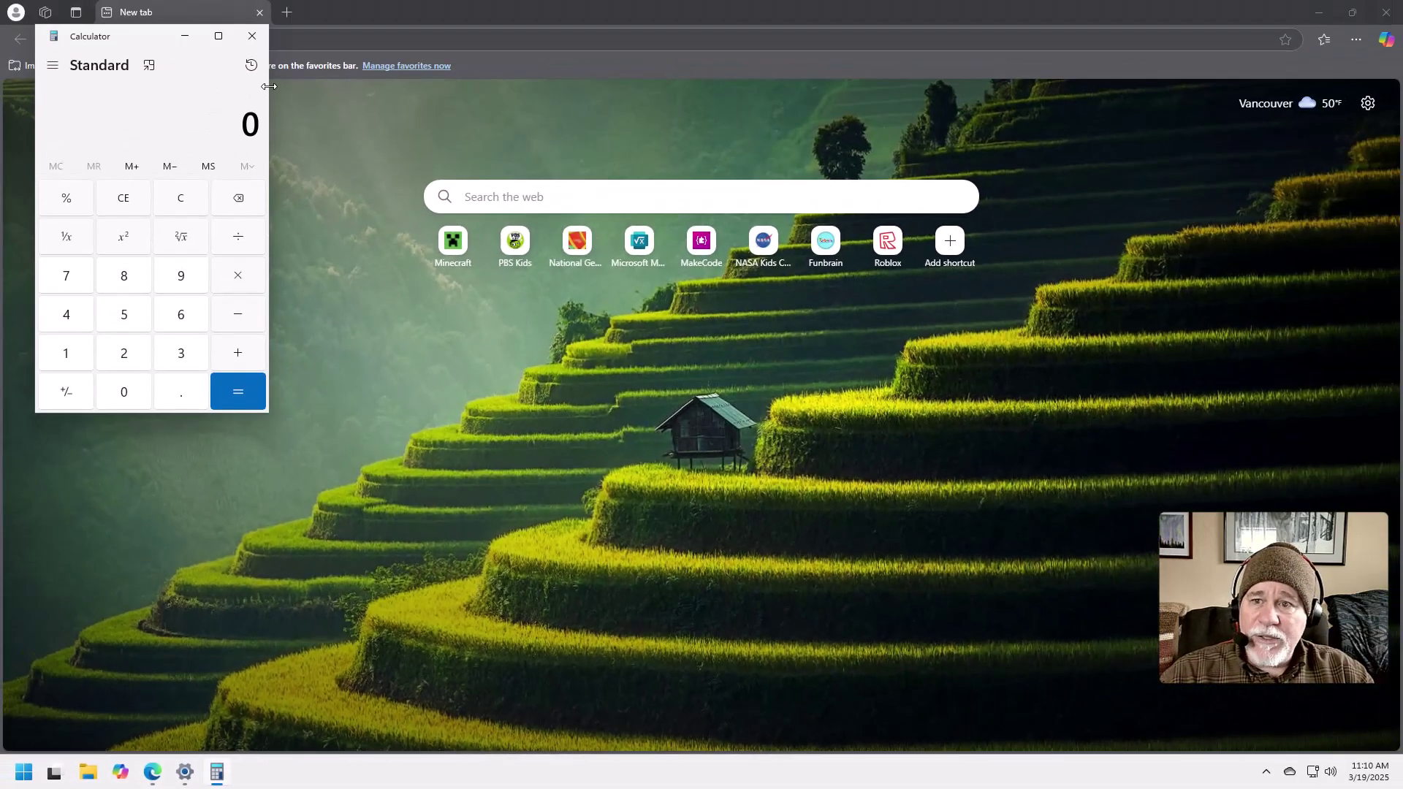
{"action": "left_click", "coordinate": [254, 33]}
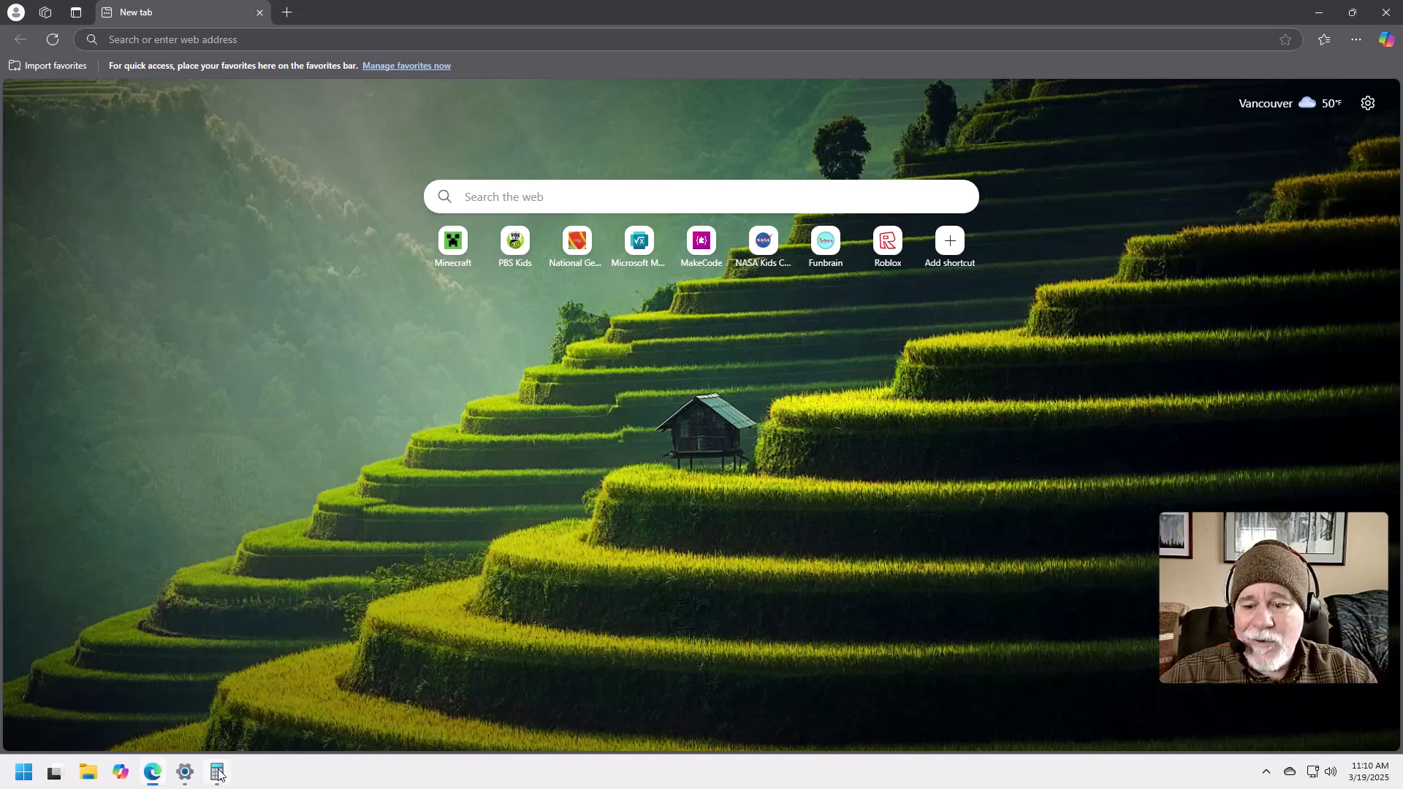
- Move Calculator between File Explorer and Copilot on the taskbar, and close its open window
{"action": "mouse_move", "coordinate": [219, 775]}
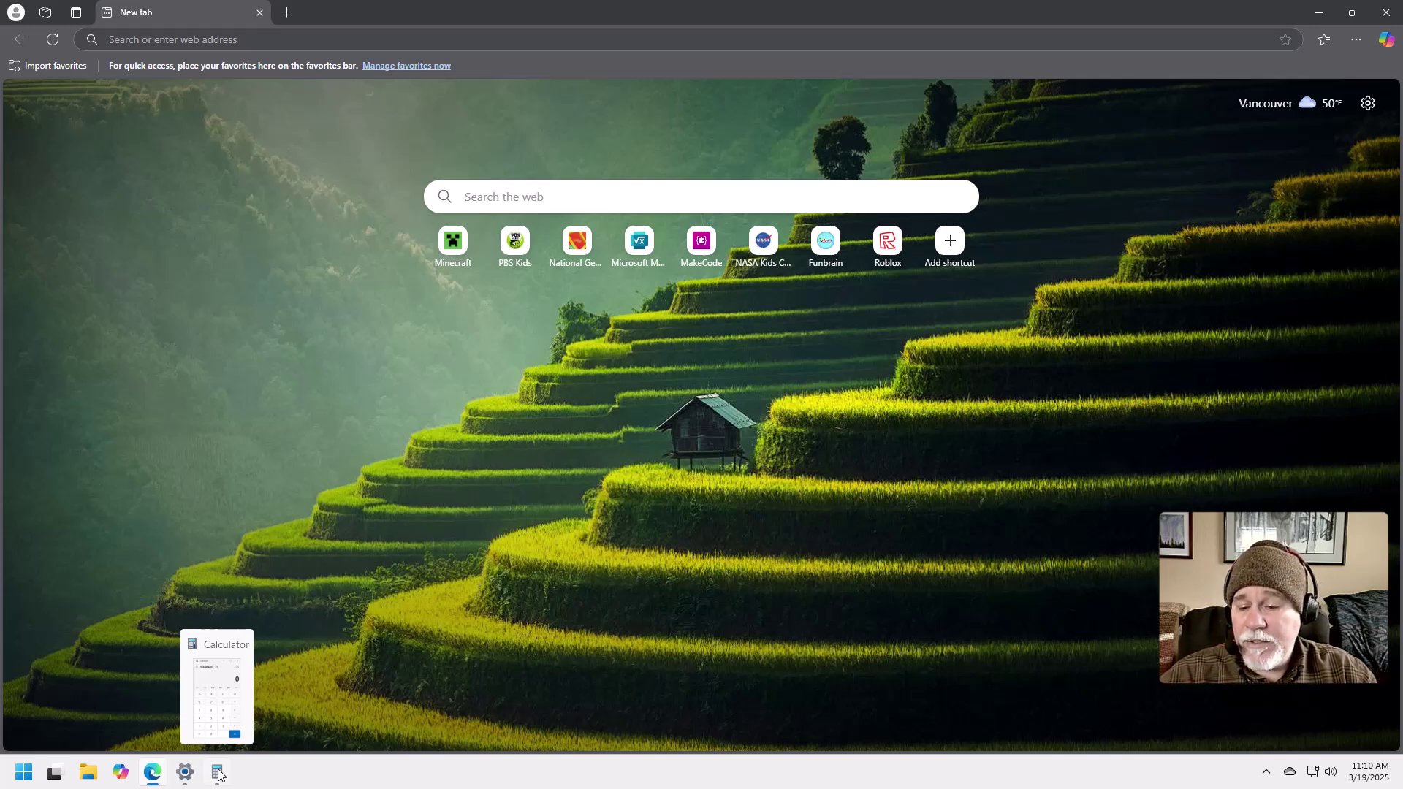
{"action": "left_click_drag", "start_coordinate": [219, 775], "coordinate": [124, 776]}
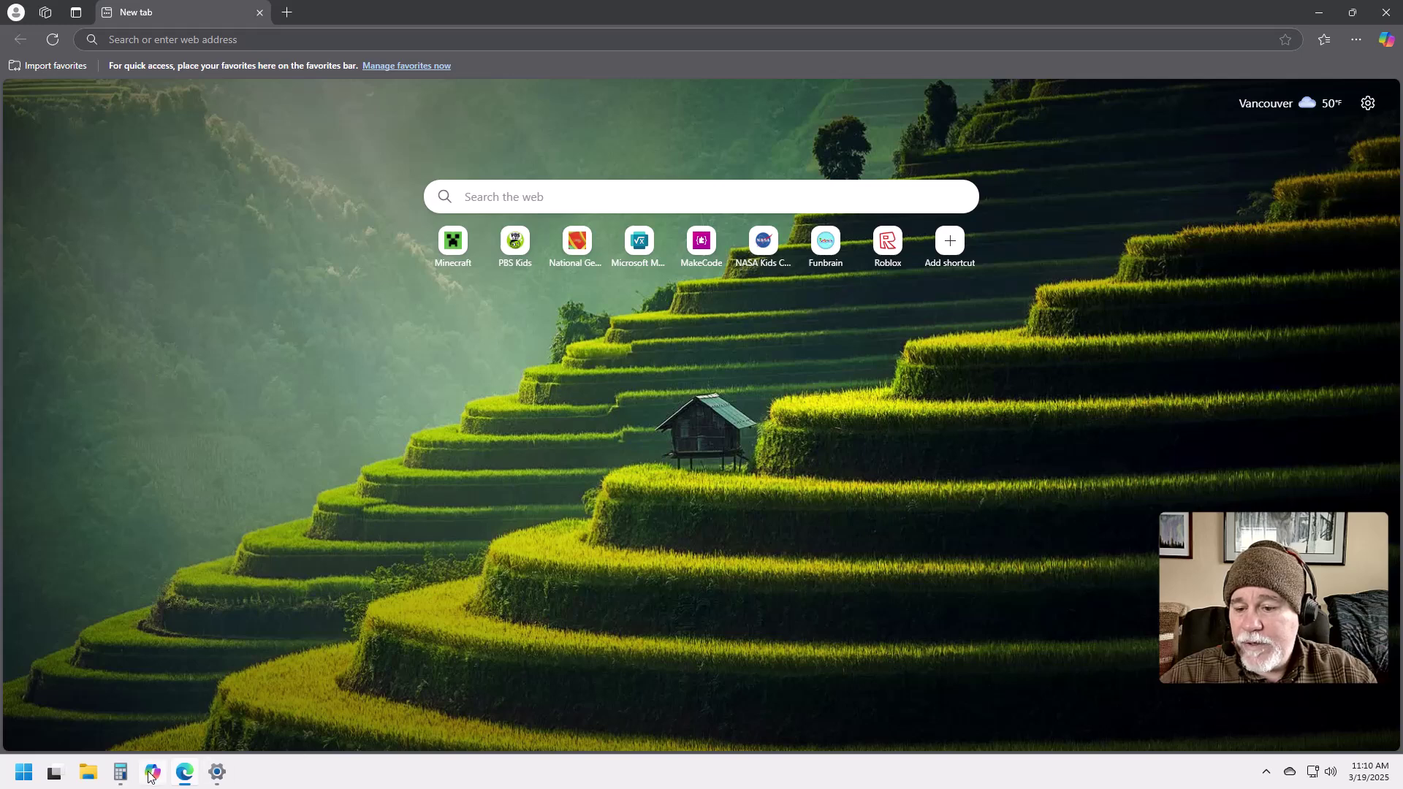
{"action": "left_click", "coordinate": [120, 772]}
{"action": "left_click", "coordinate": [259, 35]}
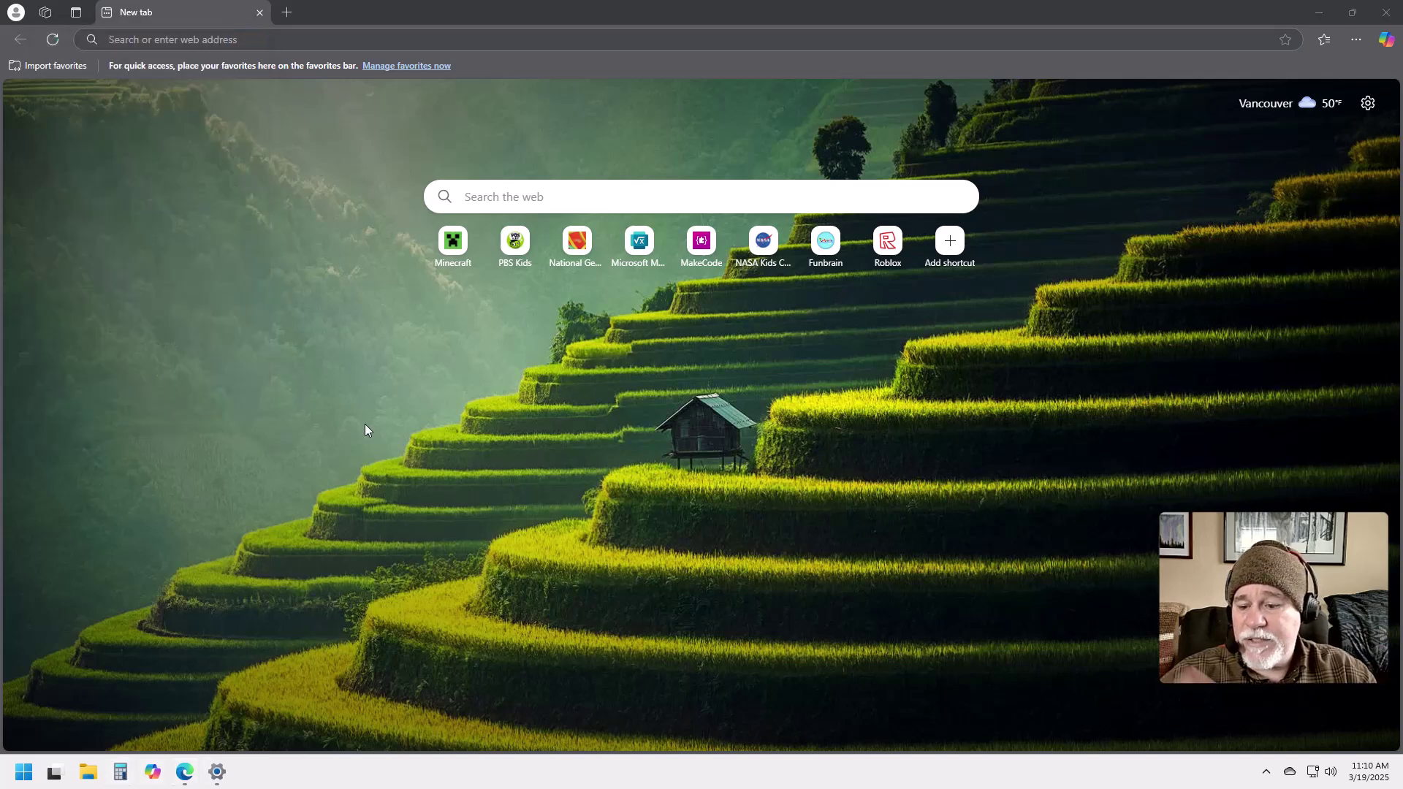
- Close the open Settings window, and reopen Settings through the taskbar settings and minimize it
{"action": "left_click", "coordinate": [217, 772]}
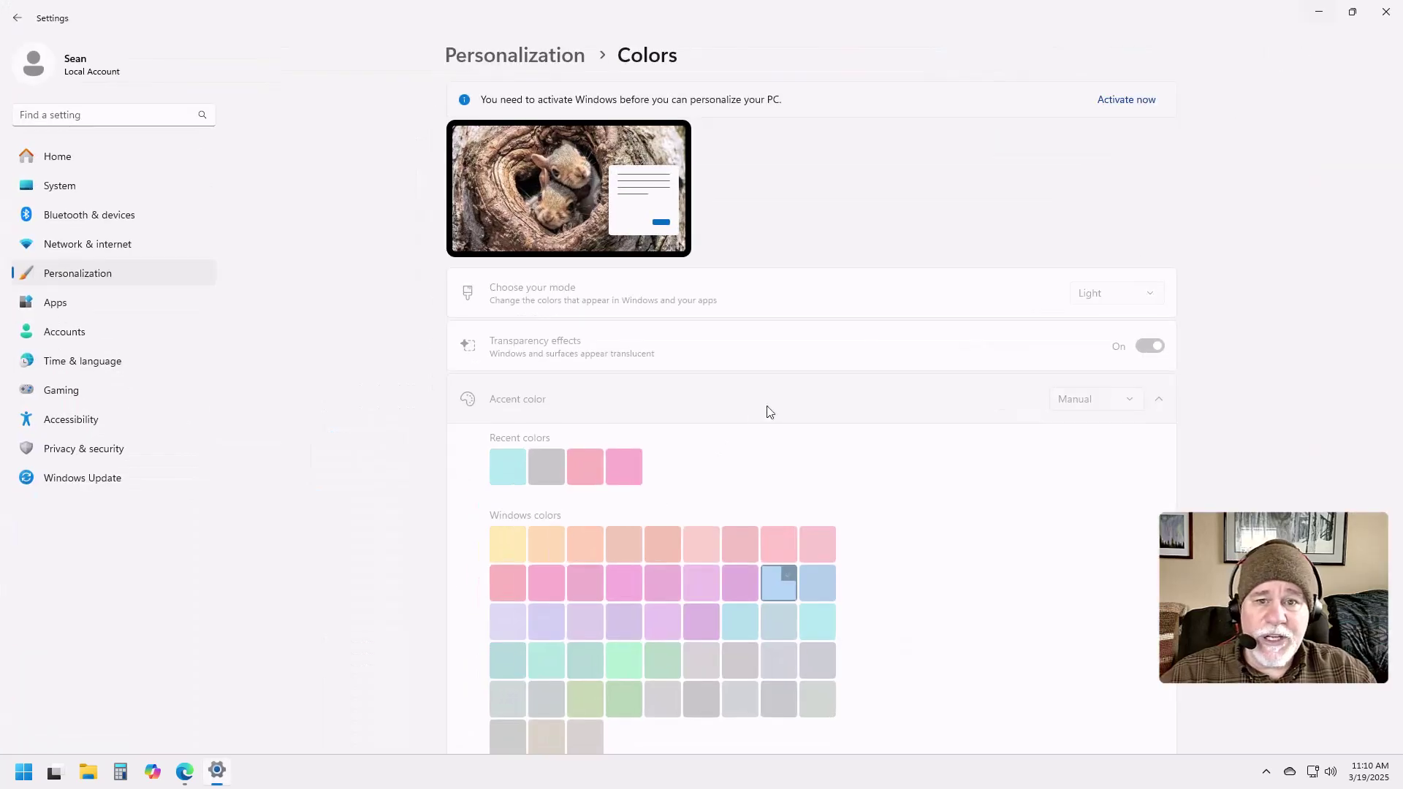
{"action": "left_click", "coordinate": [1387, 11]}
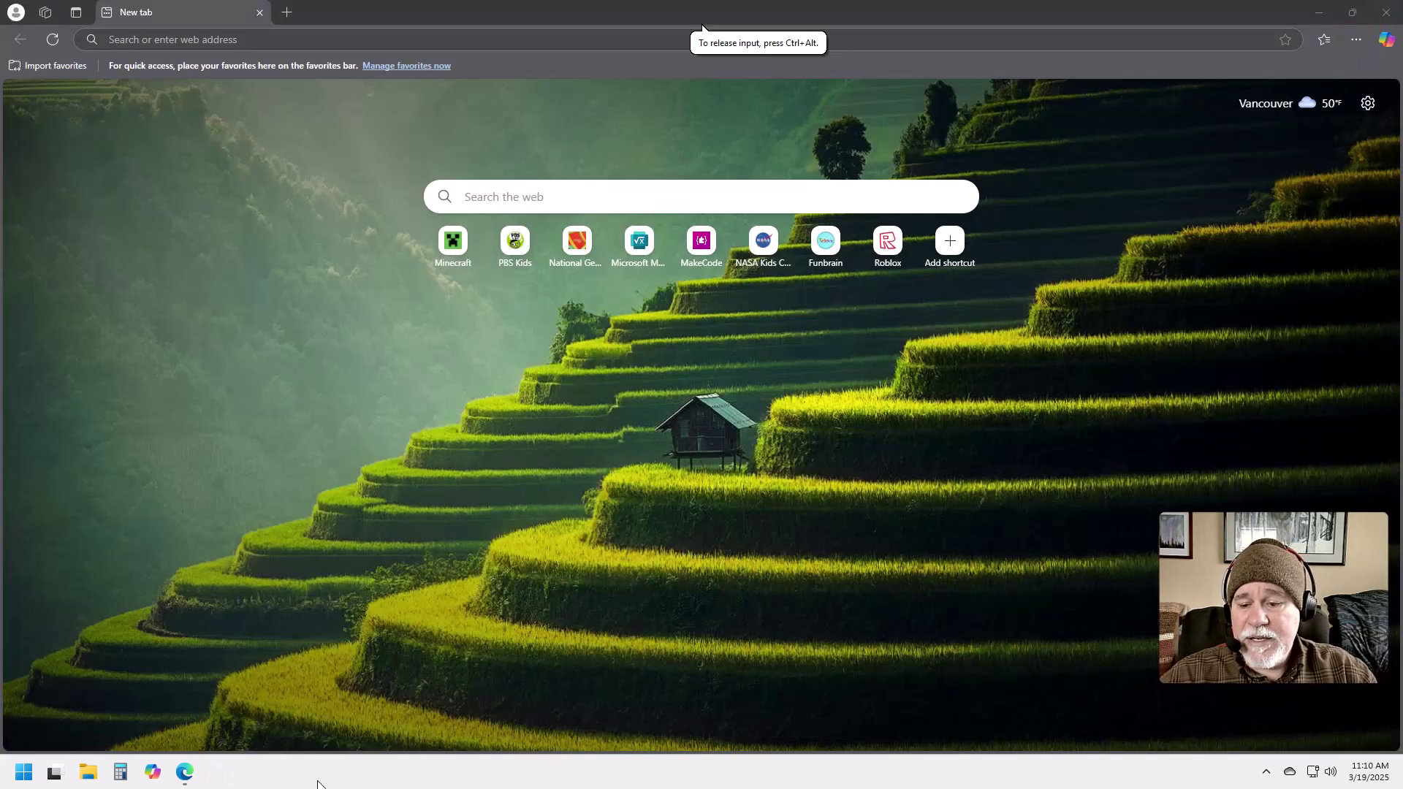
{"action": "right_click", "coordinate": [400, 782]}
{"action": "left_click", "coordinate": [462, 740]}
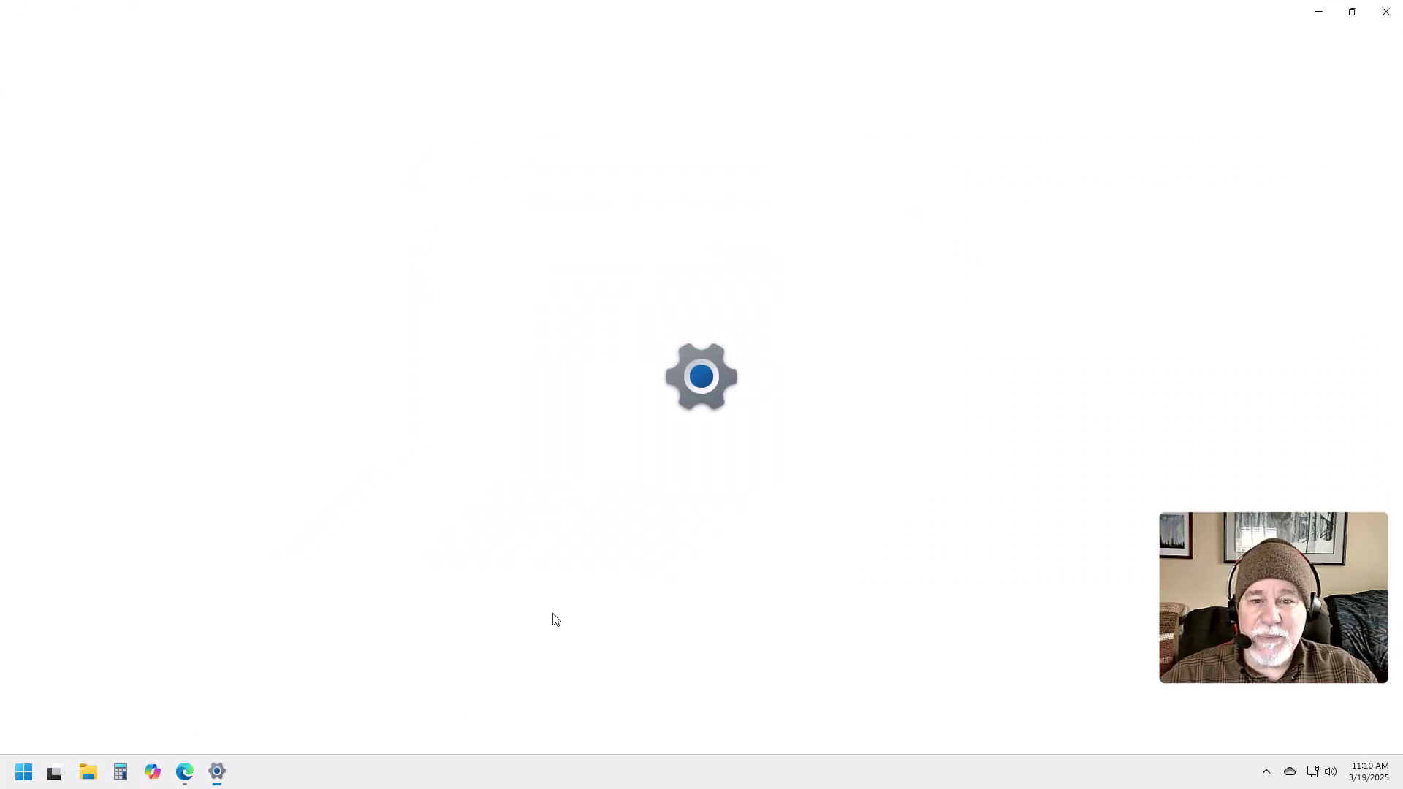
{"action": "left_click", "coordinate": [1319, 12]}
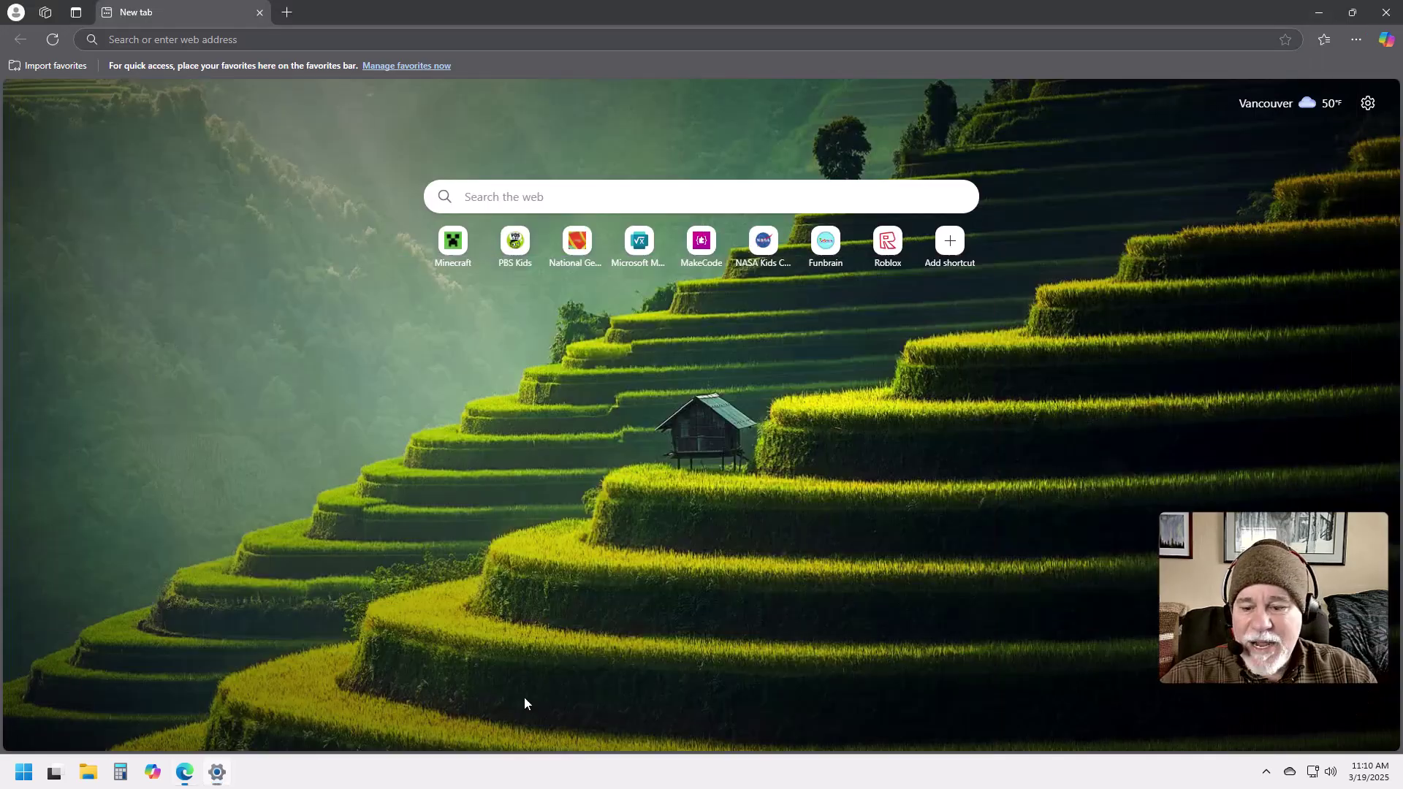
- Pin Settings to the taskbar, and close and relaunch it from its pinned icon
{"action": "right_click", "coordinate": [226, 777]}
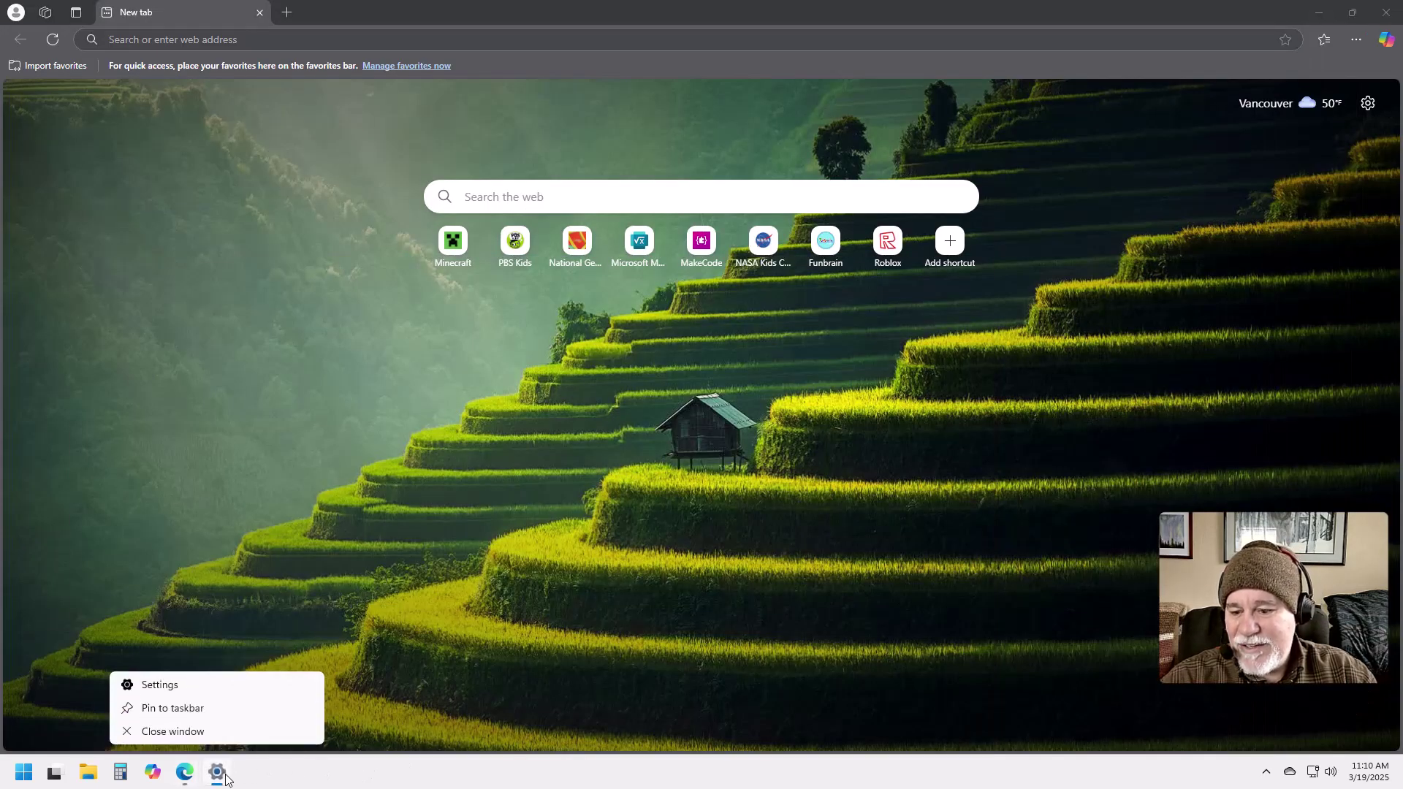
{"action": "left_click", "coordinate": [185, 716]}
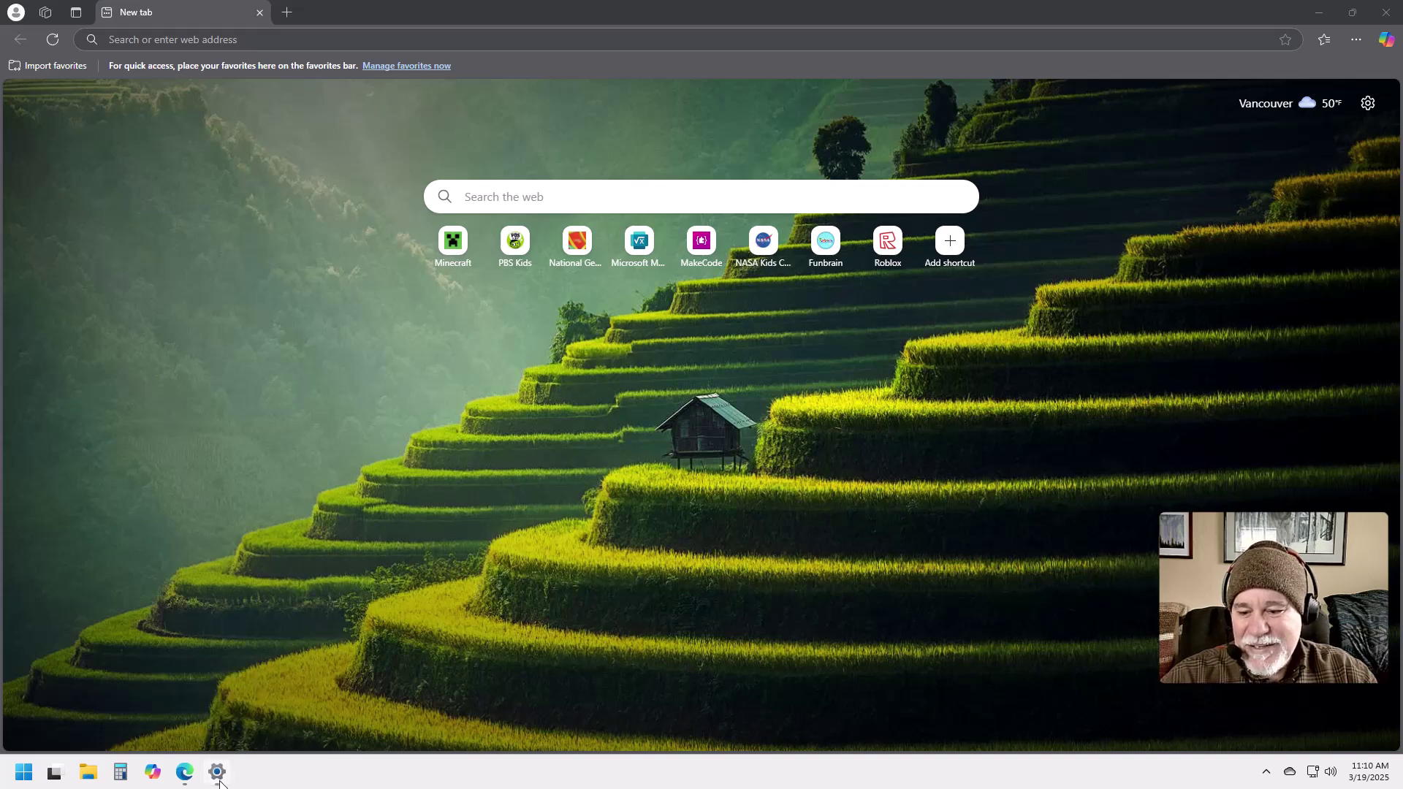
{"action": "mouse_move", "coordinate": [223, 782]}
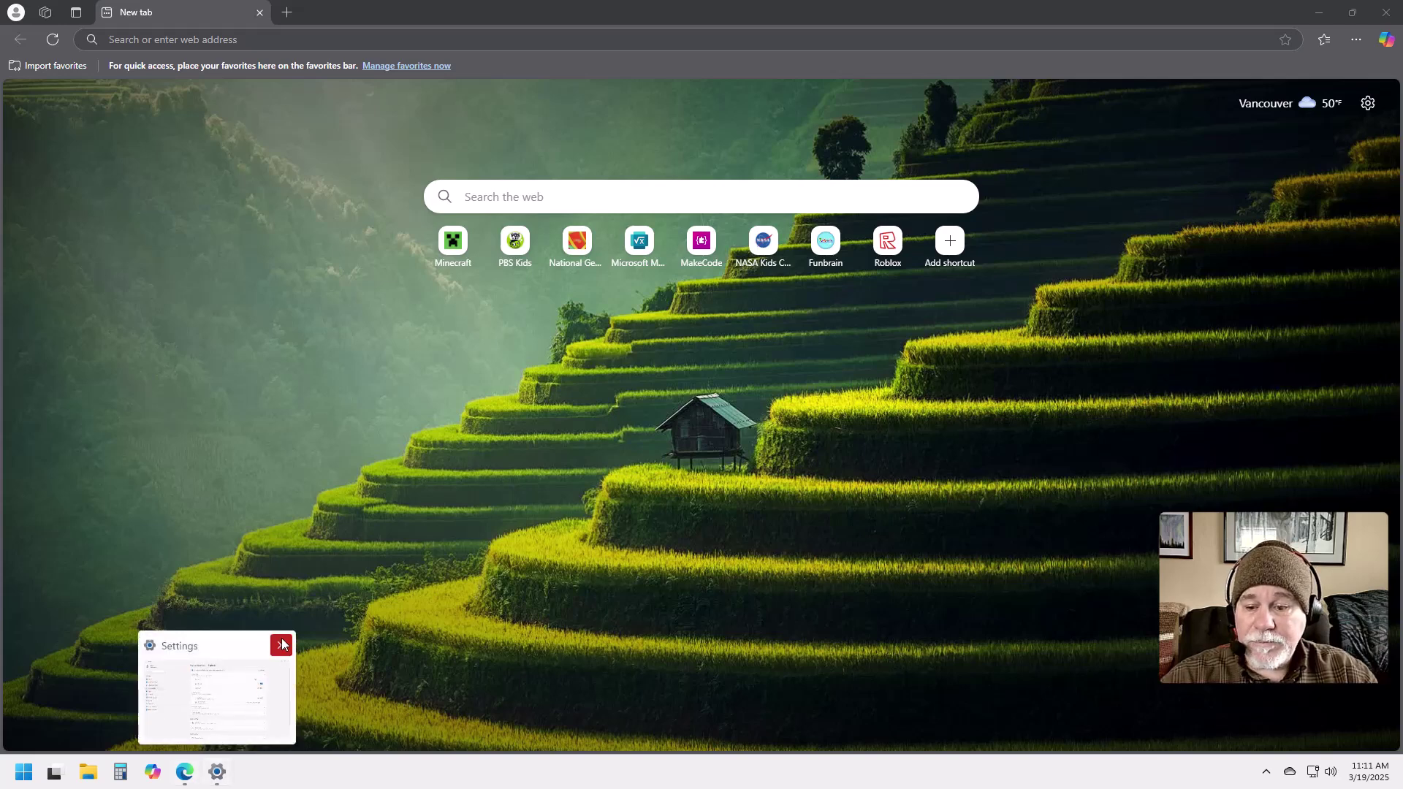
{"action": "left_click", "coordinate": [221, 775]}
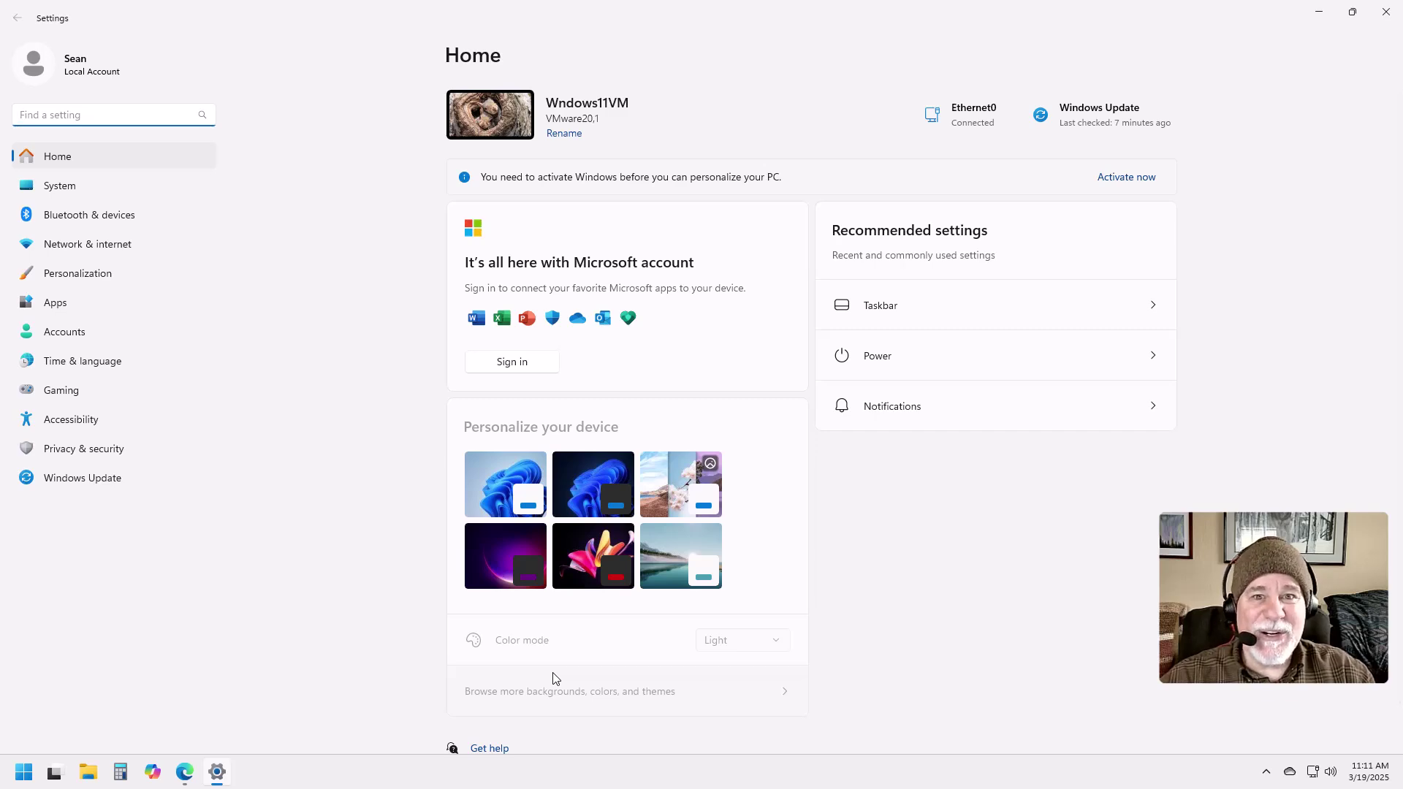
- Close the Settings window and unpin Settings from the taskbar
{"action": "left_click", "coordinate": [1386, 12]}
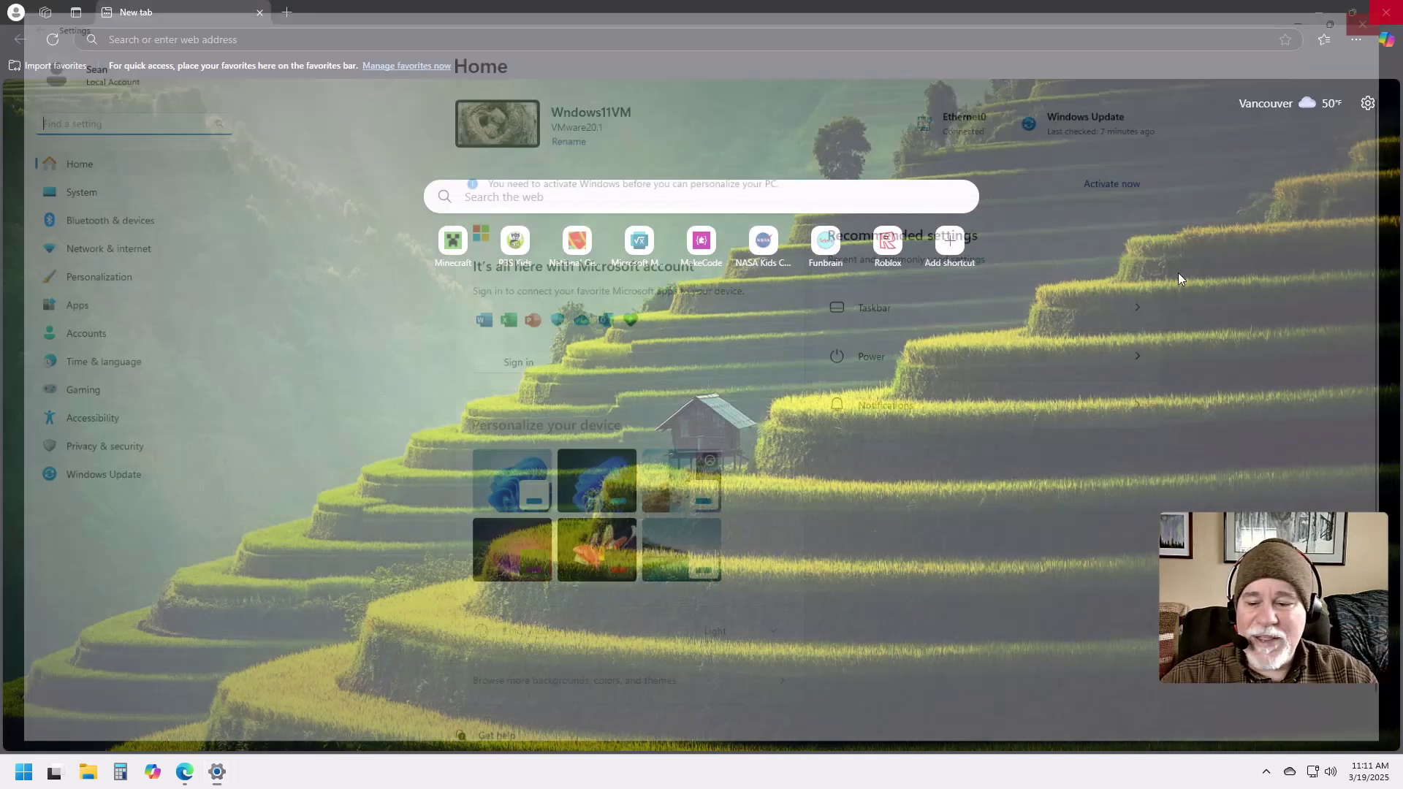
{"action": "right_click", "coordinate": [216, 770]}
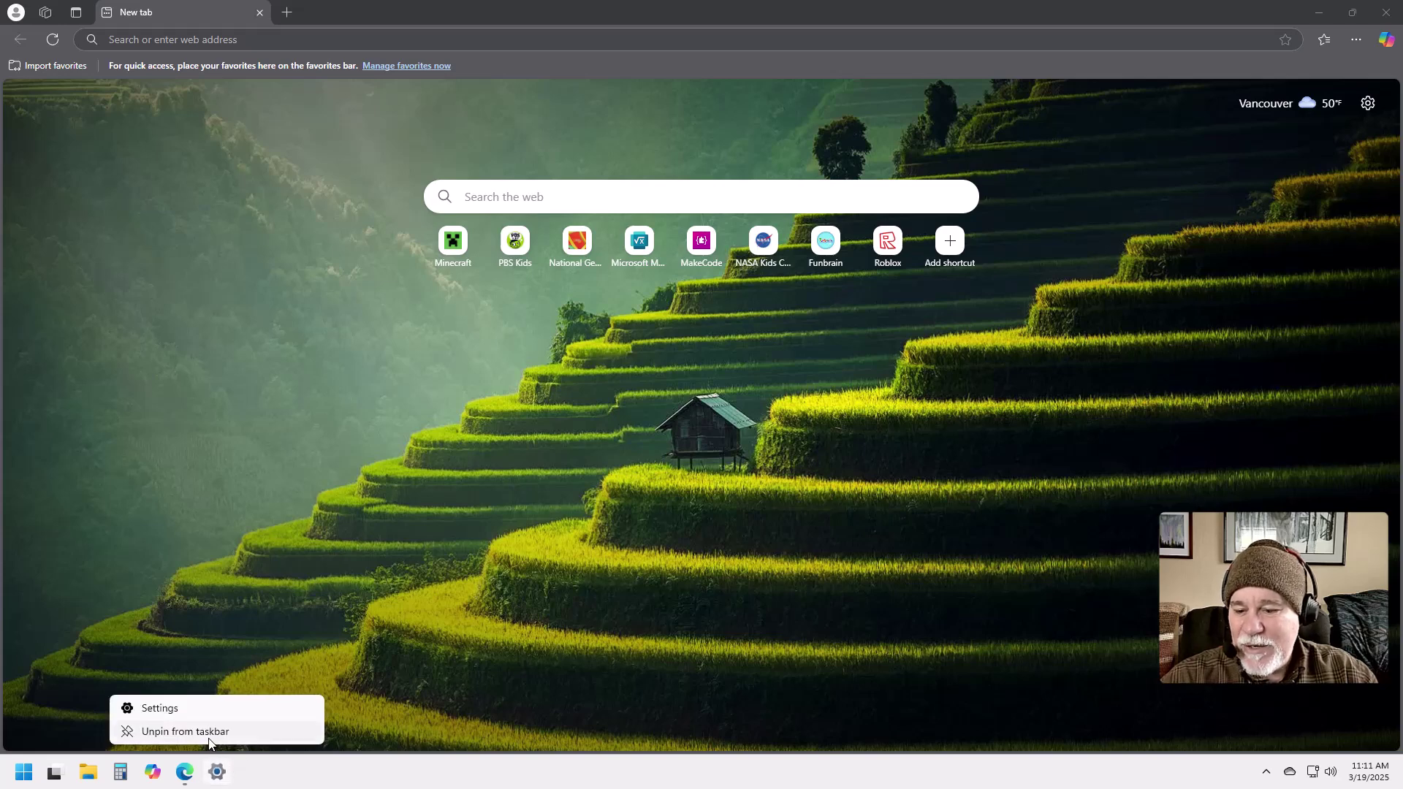
{"action": "left_click", "coordinate": [208, 734]}
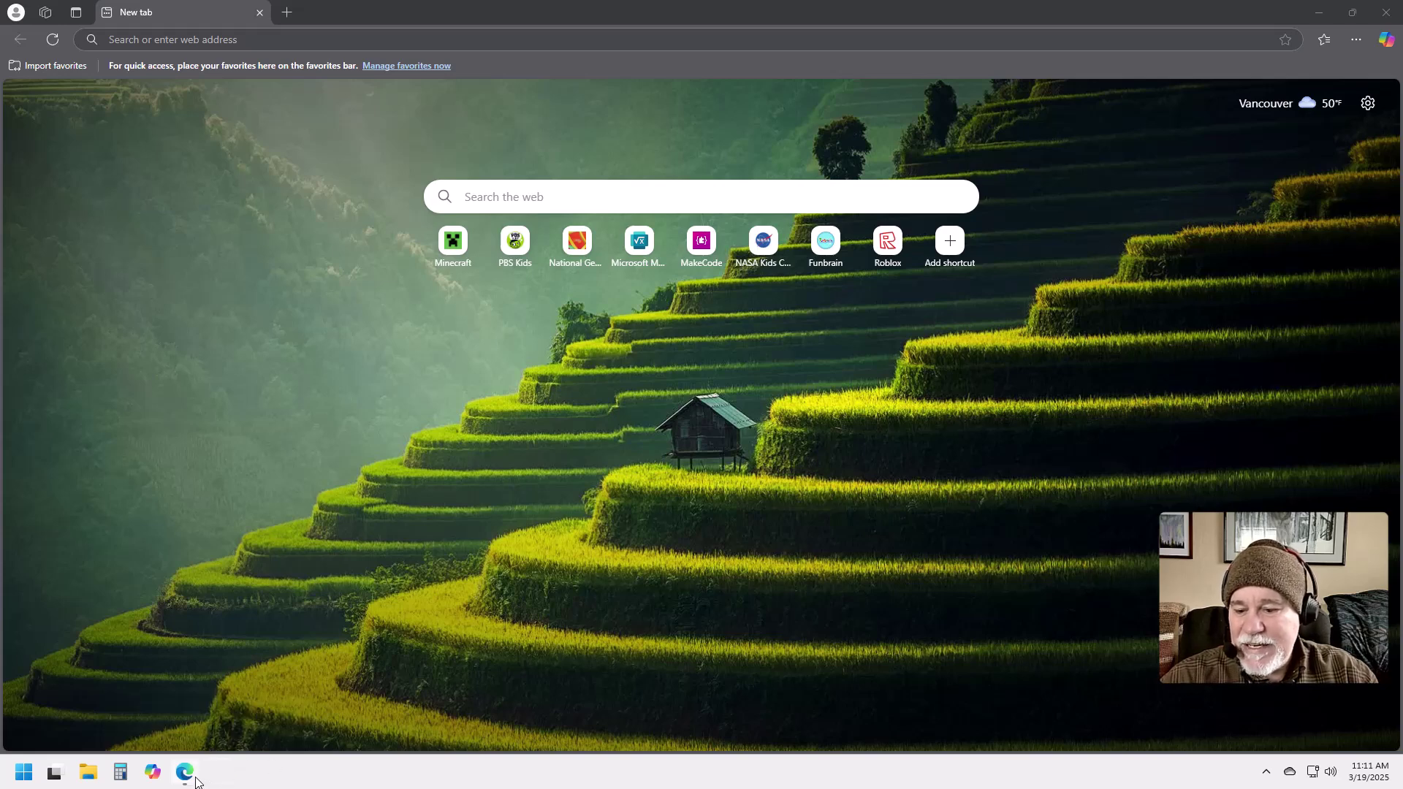
- Close and relaunch Microsoft Edge, and open Copilot in a maximized window
{"action": "mouse_move", "coordinate": [191, 776]}
{"action": "left_click", "coordinate": [251, 642]}
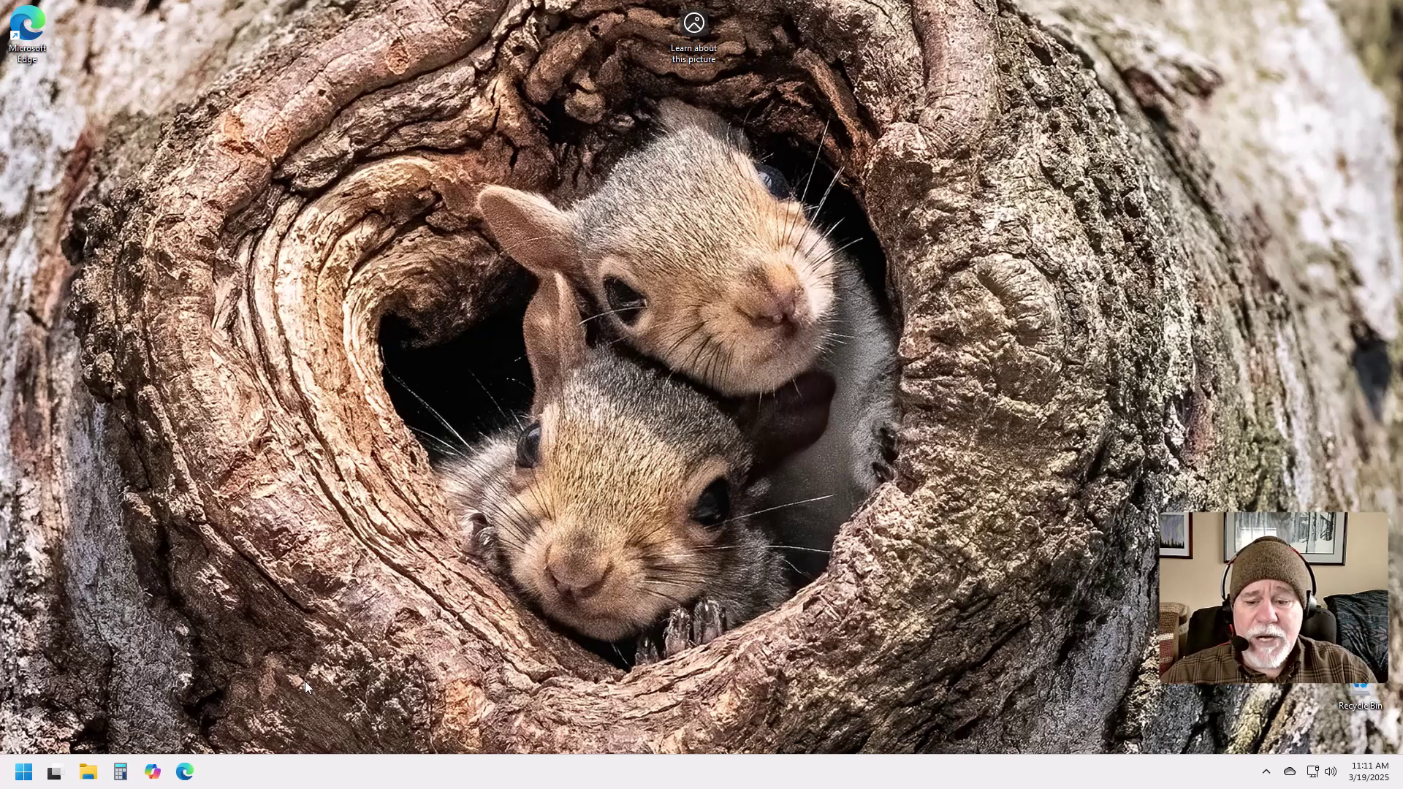
{"action": "left_click", "coordinate": [179, 777]}
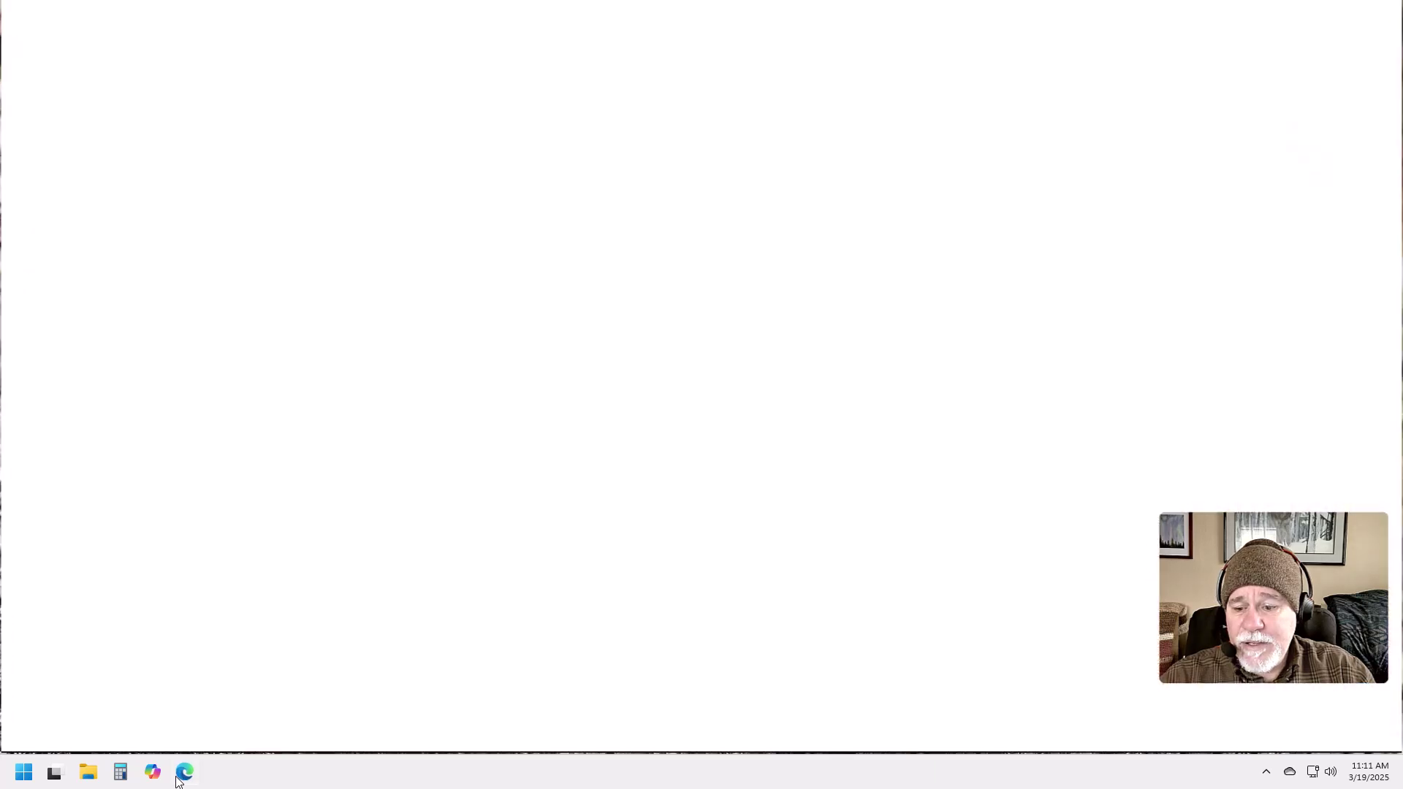
{"action": "left_click", "coordinate": [152, 772]}
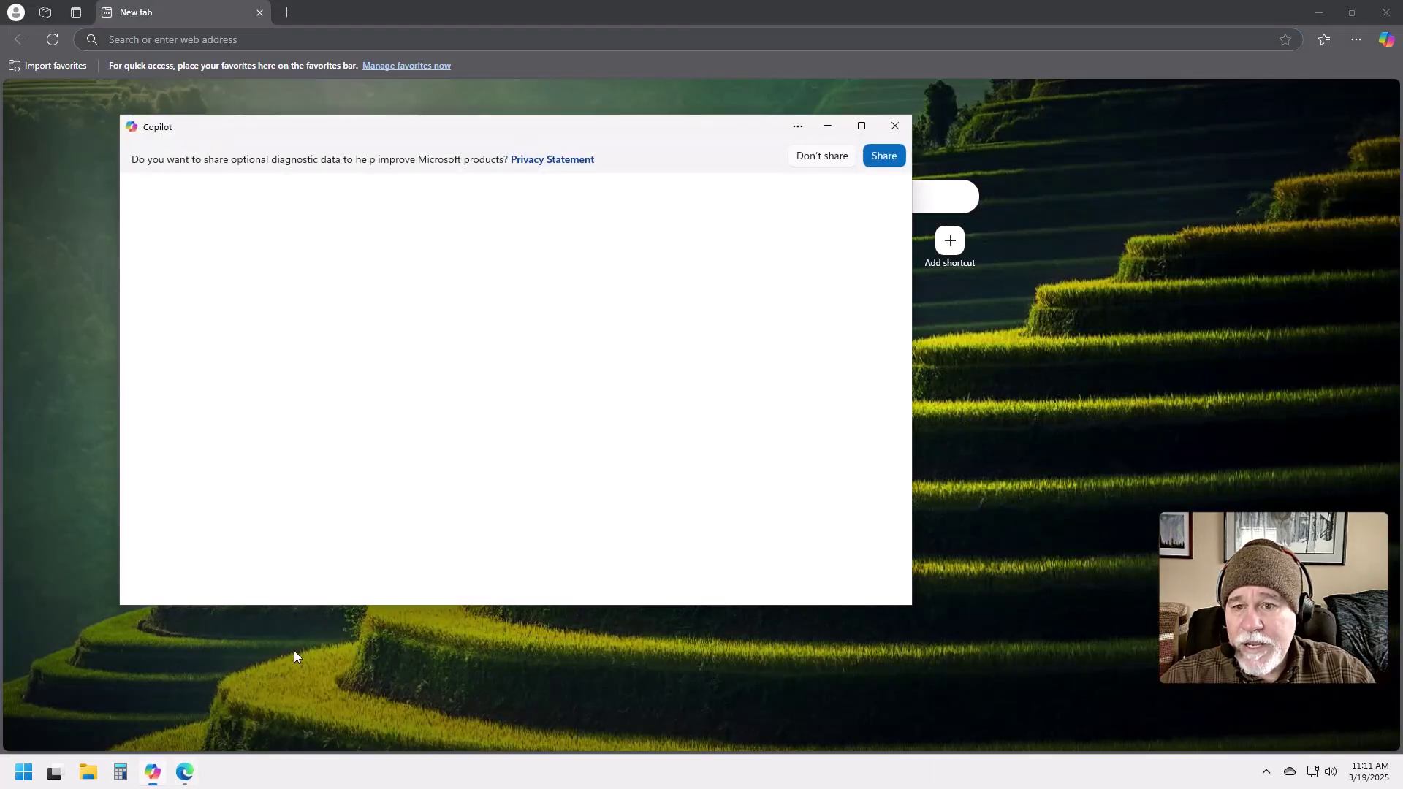
{"action": "left_click", "coordinate": [862, 126]}
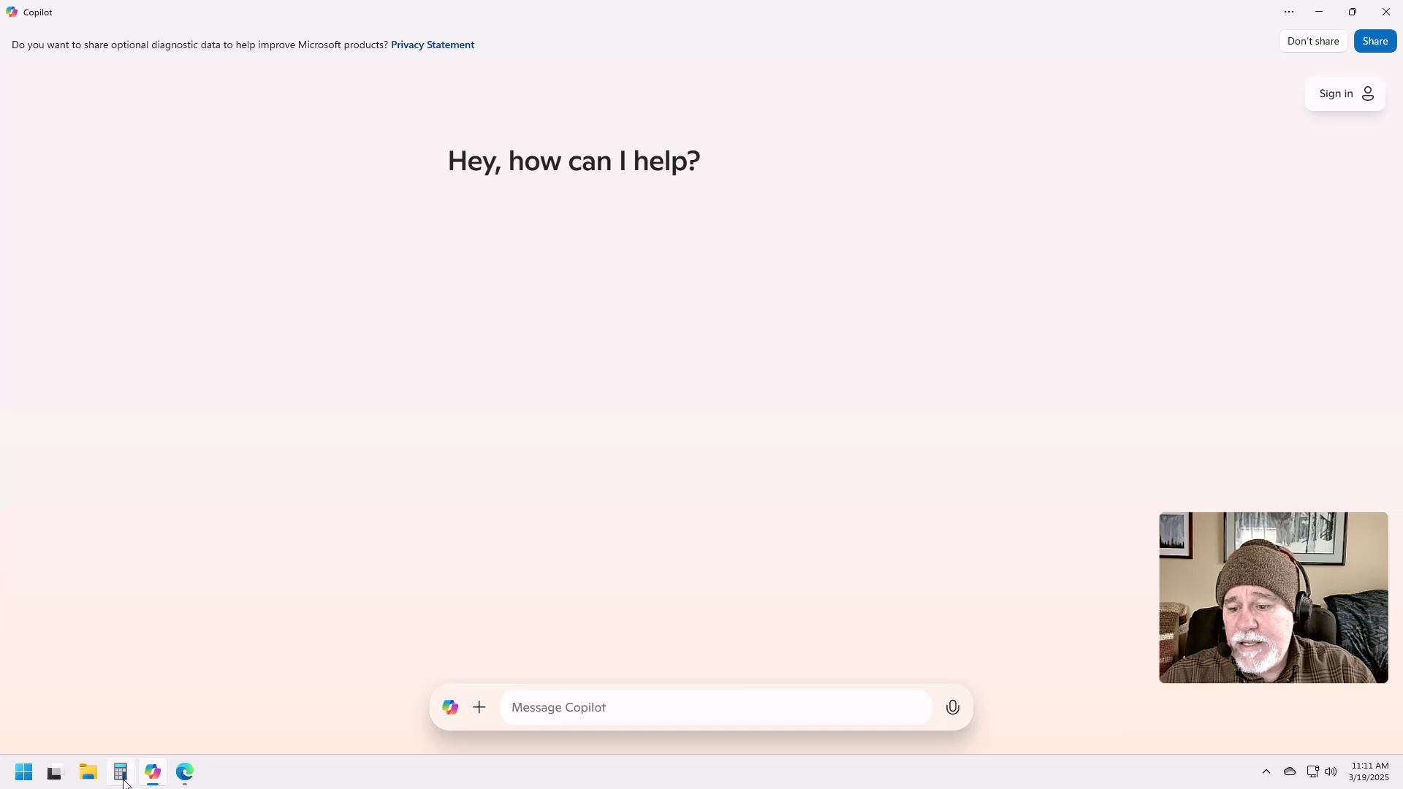
- Open Calculator in a maximized window, and toggle Show desktop to hide and restore all open windows
{"action": "left_click", "coordinate": [120, 772]}
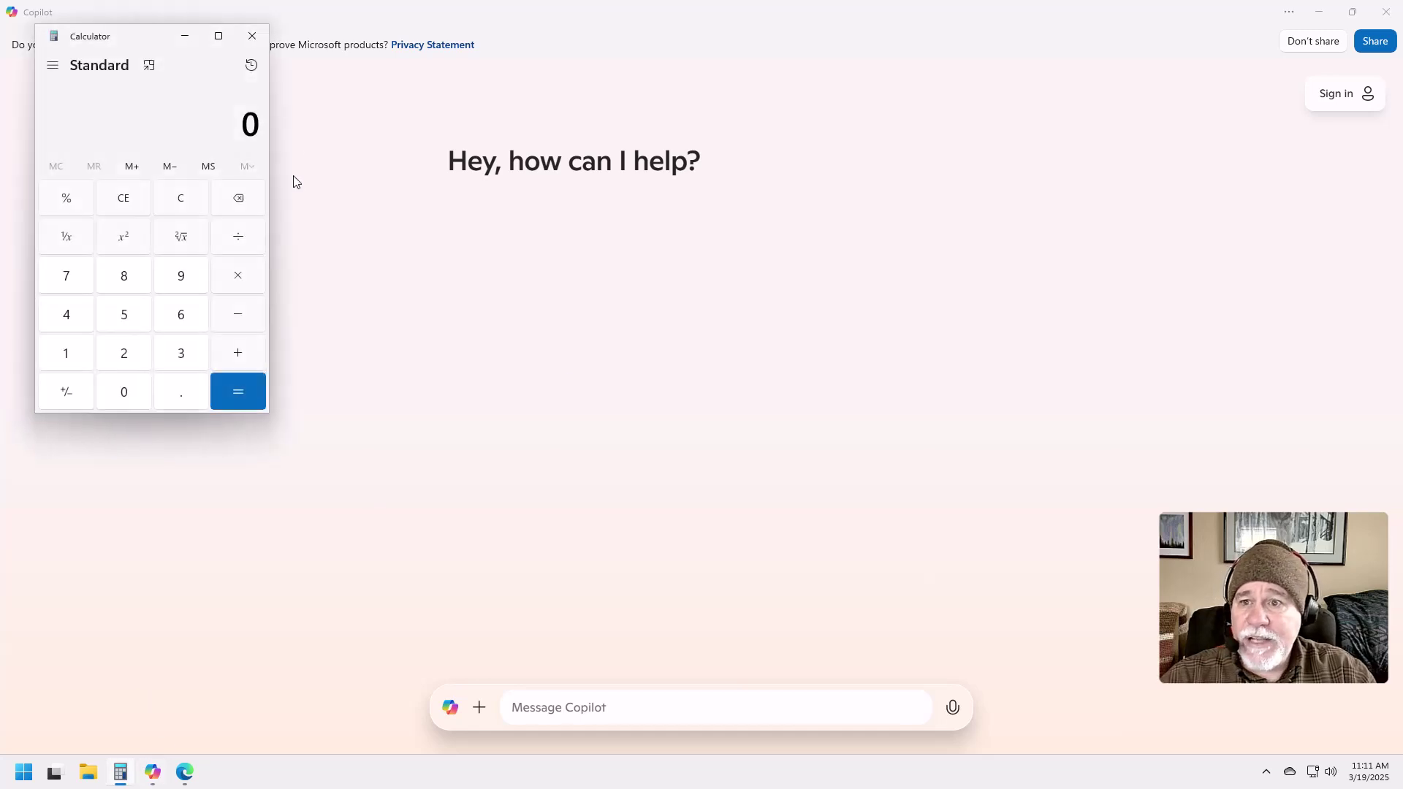
{"action": "left_click", "coordinate": [218, 36]}
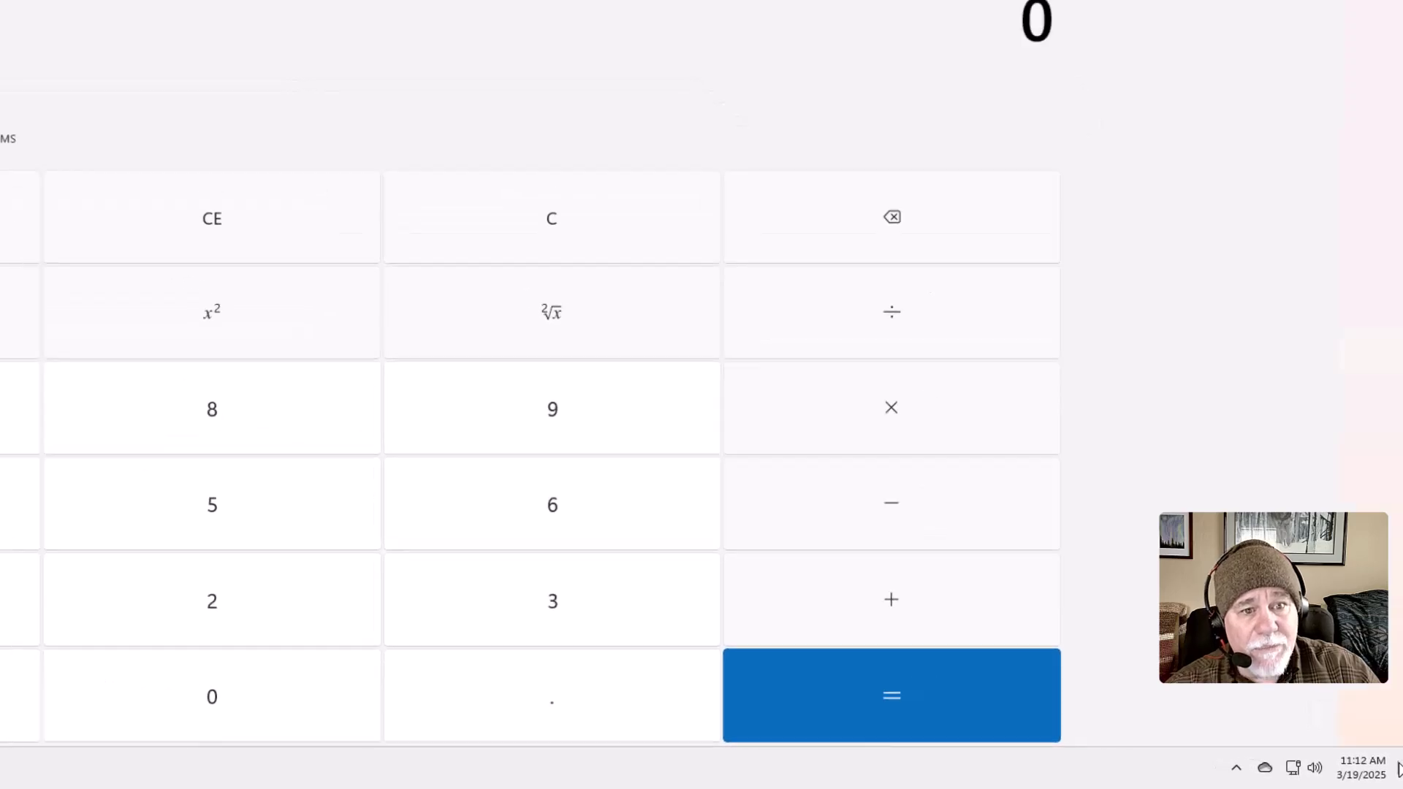
{"action": "left_click", "coordinate": [1398, 768]}
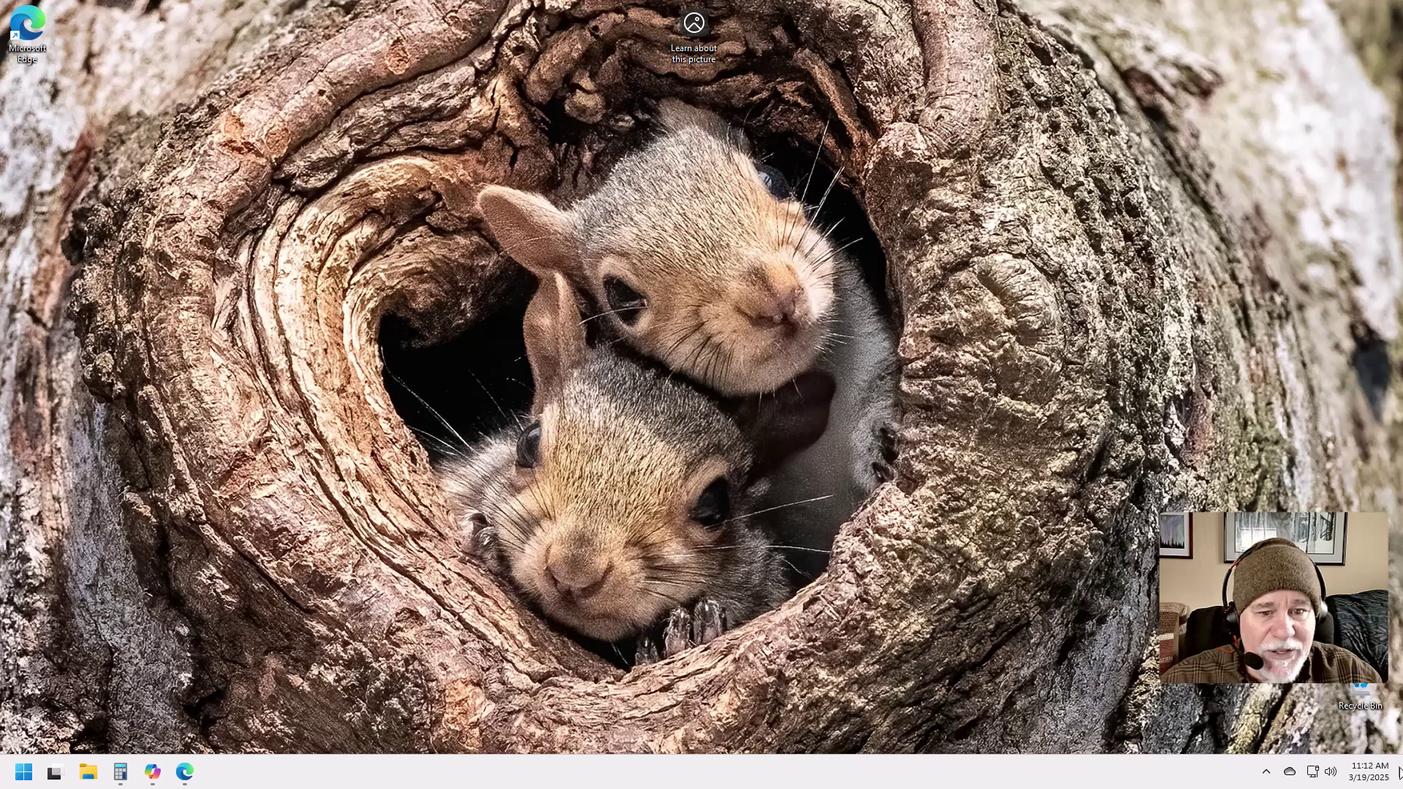
{"action": "left_click", "coordinate": [1399, 774]}
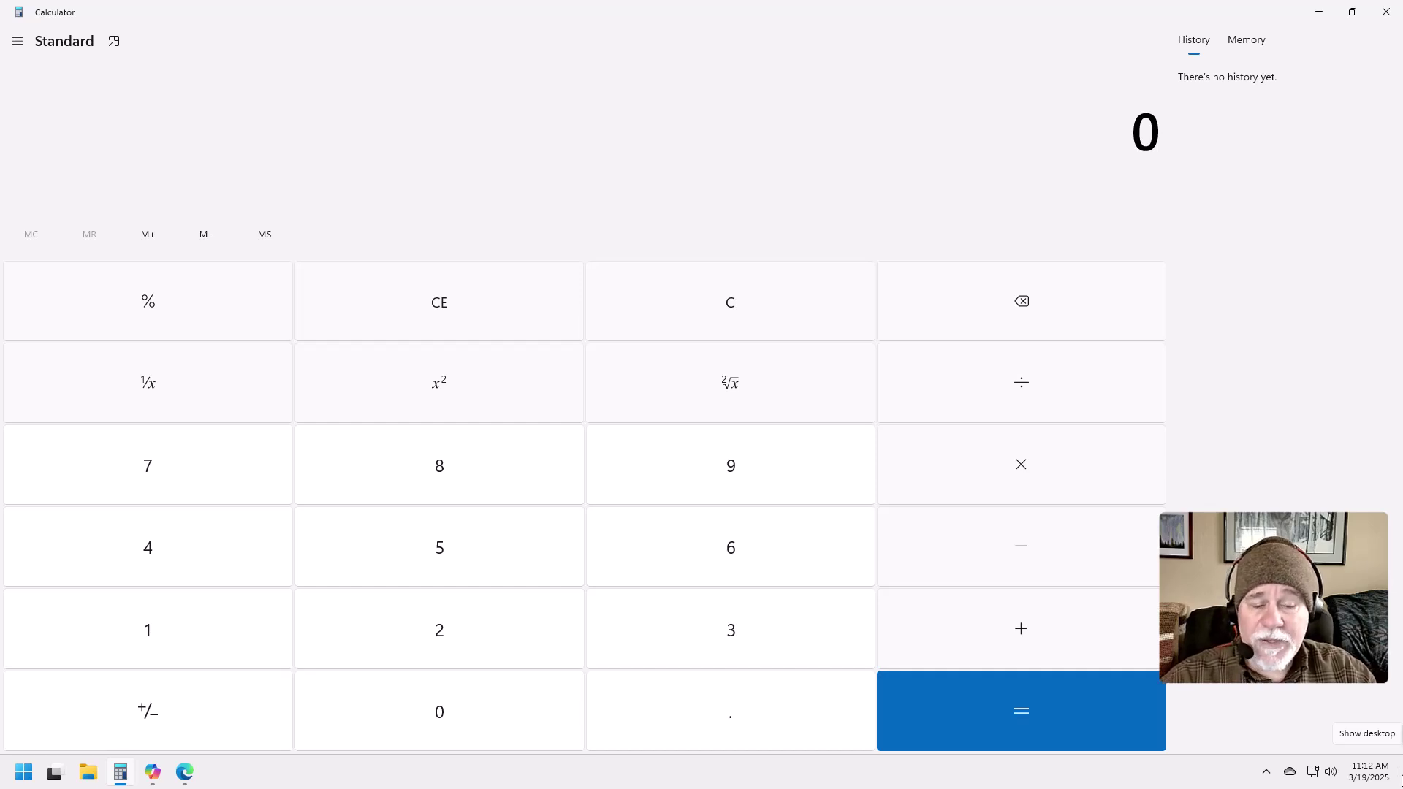
- Close the Calculator, Copilot and Microsoft Edge windows
{"action": "left_click", "coordinate": [1385, 13]}
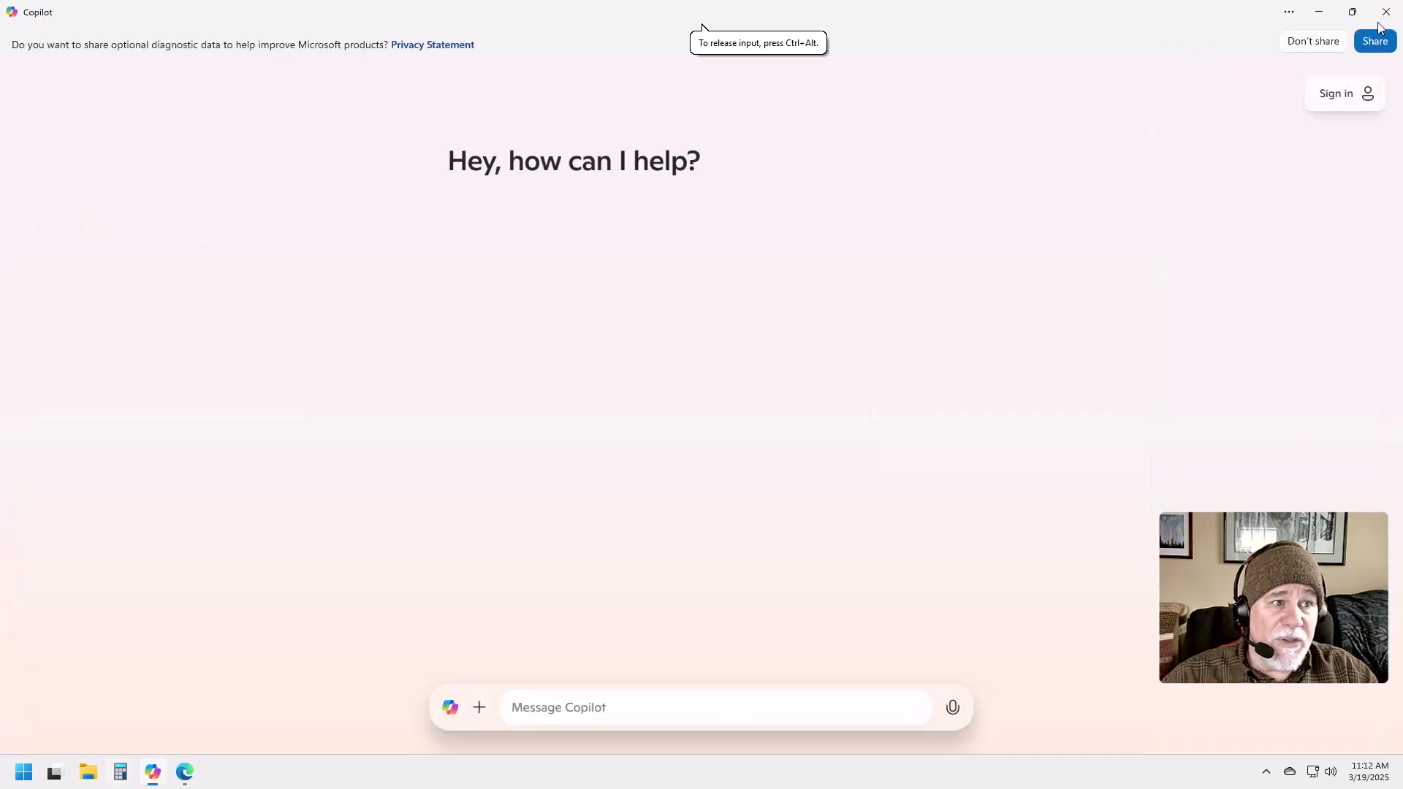
{"action": "left_click", "coordinate": [1384, 12]}
{"action": "left_click", "coordinate": [1387, 12]}
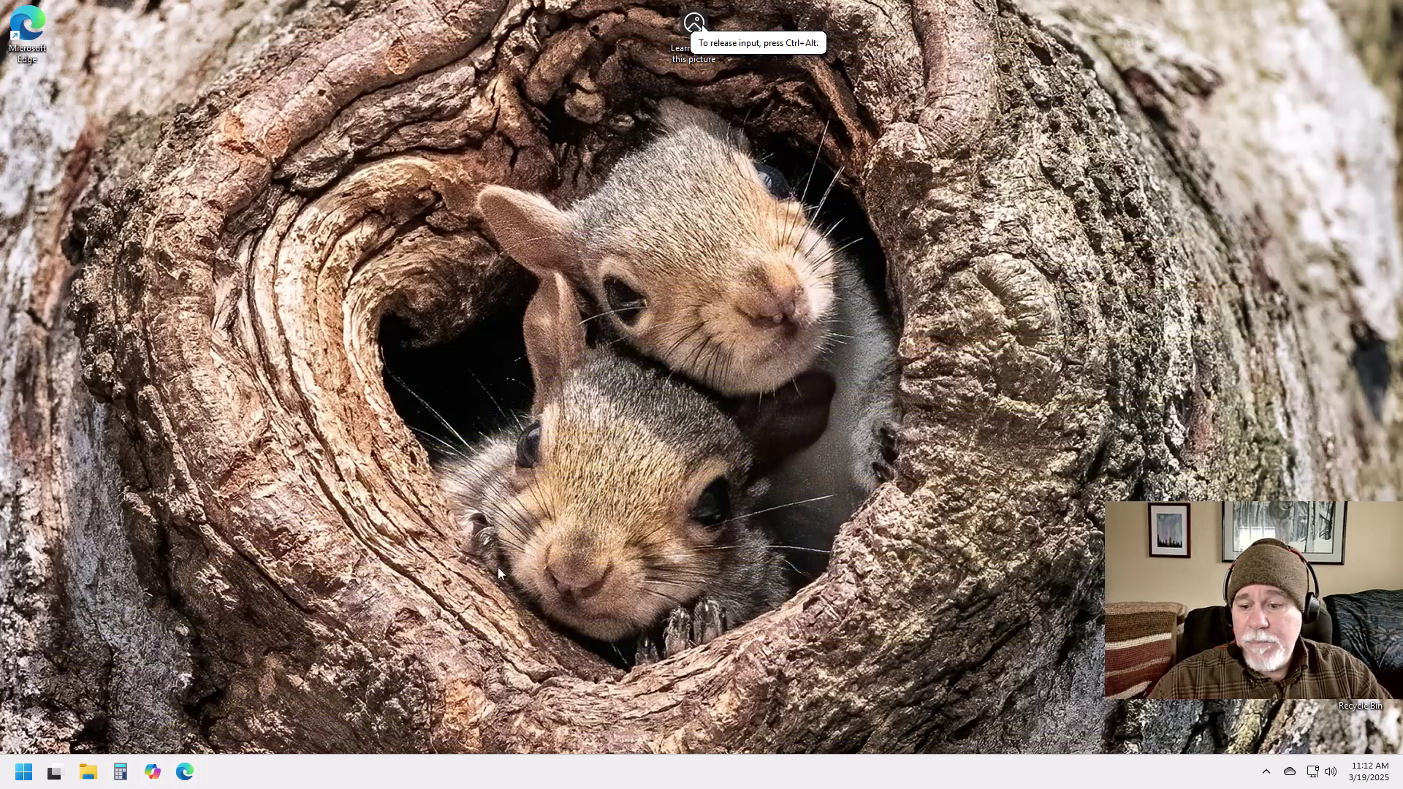